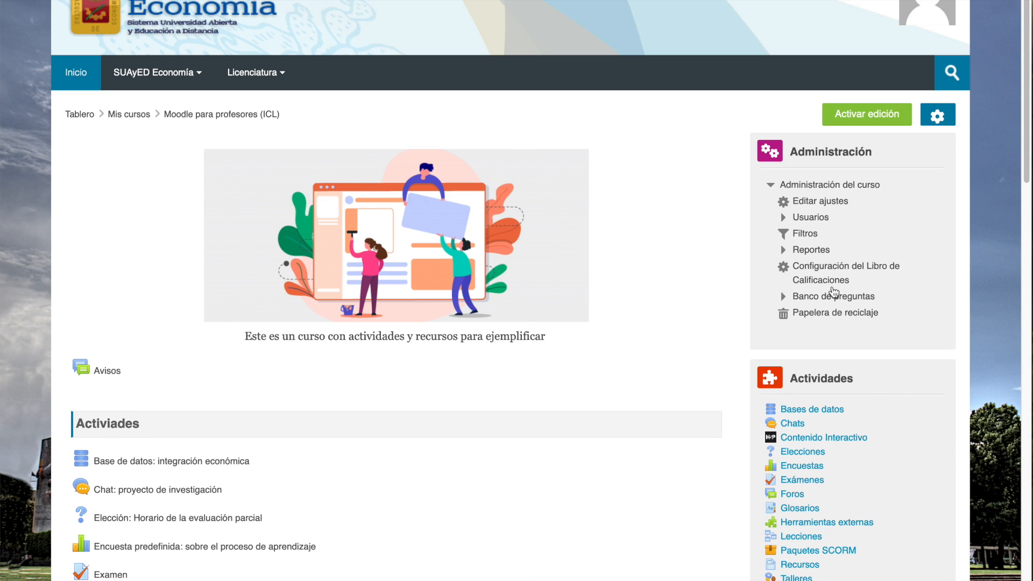
- Open the course's question bank and go to its category management page
click(839, 301)
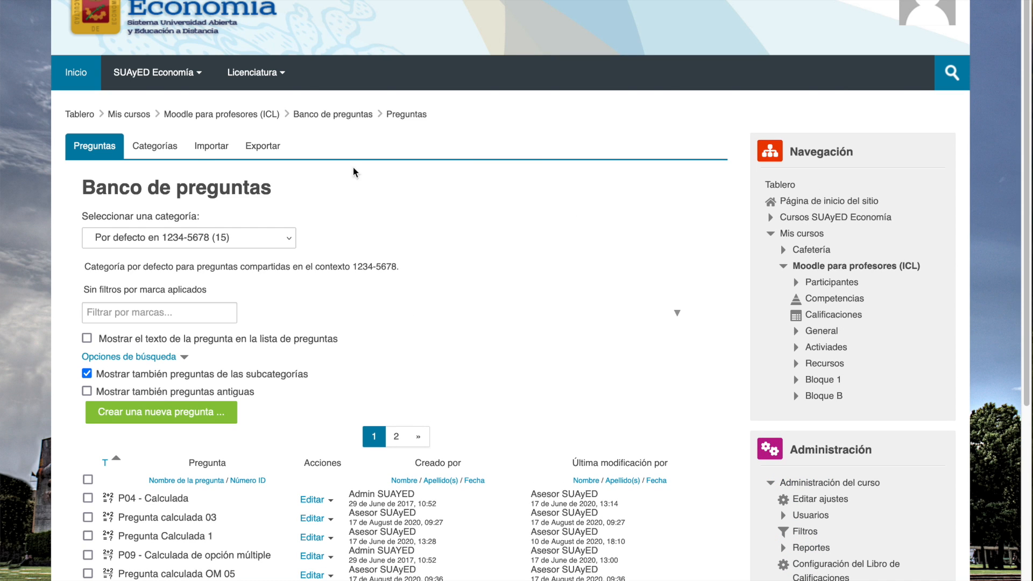
scroll(434, 236, down, 3)
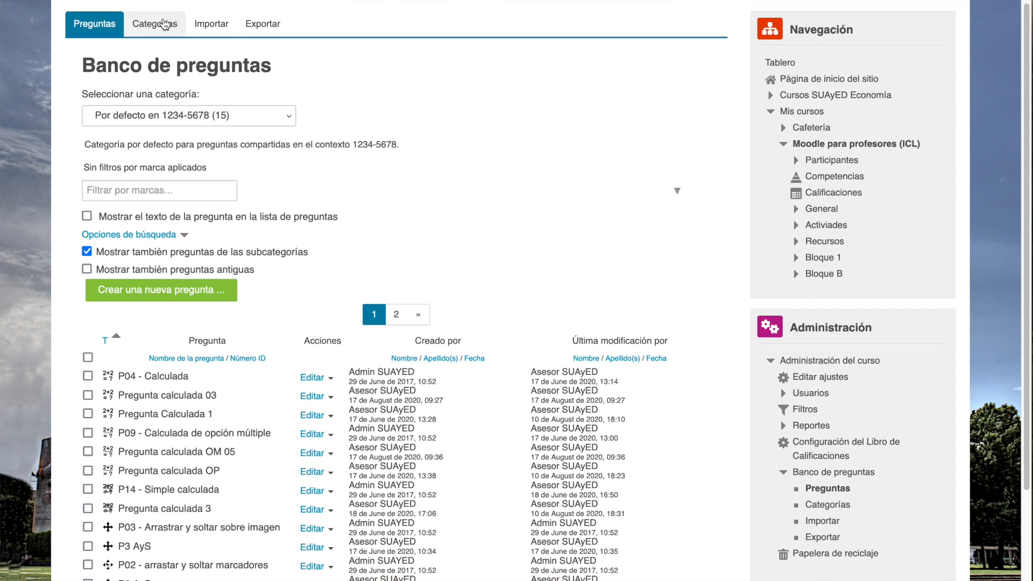
click(159, 31)
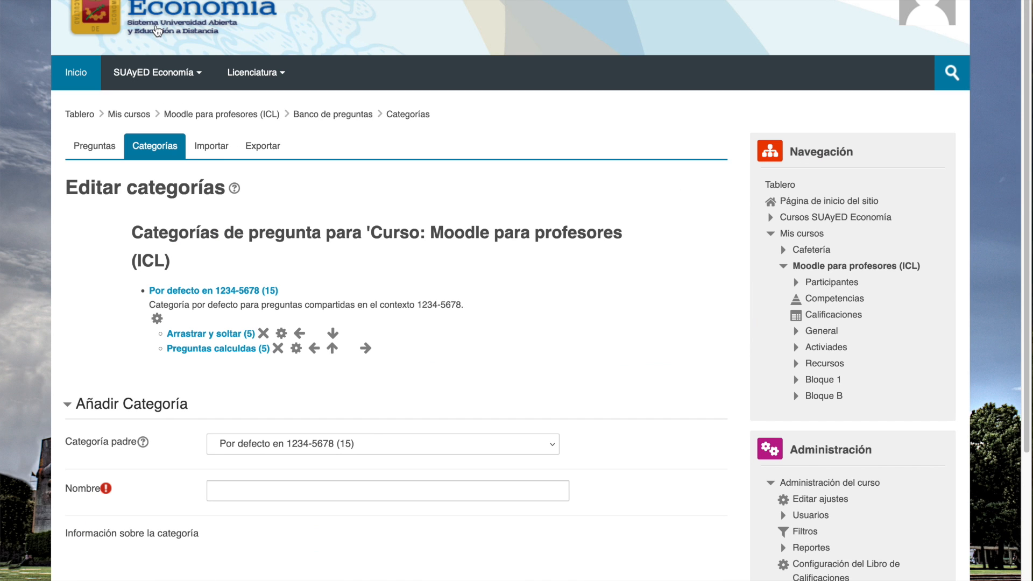
scroll(478, 289, down, 5)
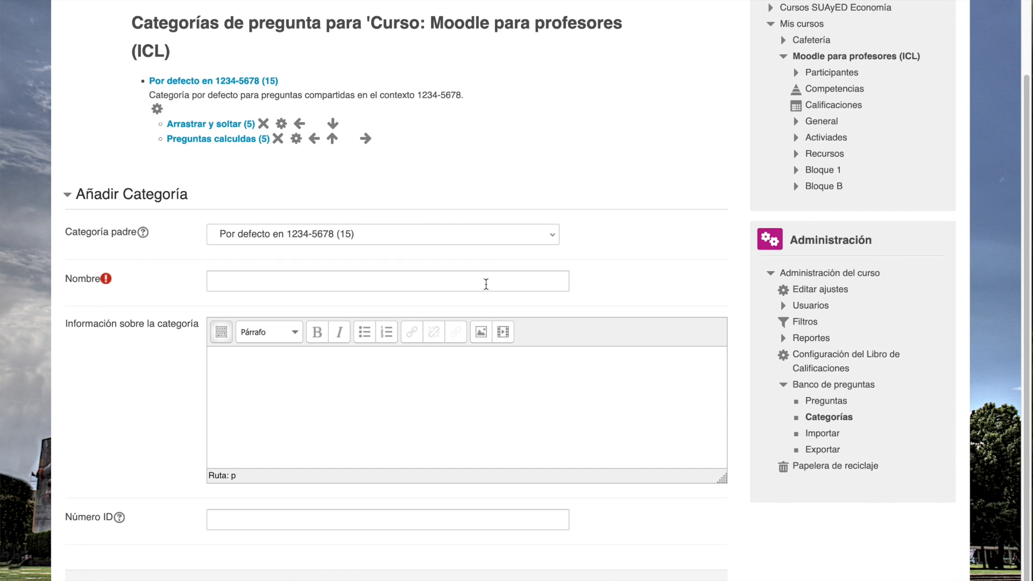
- Add a question category named "Categoría de ejemplo" under the course's default parent category, without a description
click(238, 279)
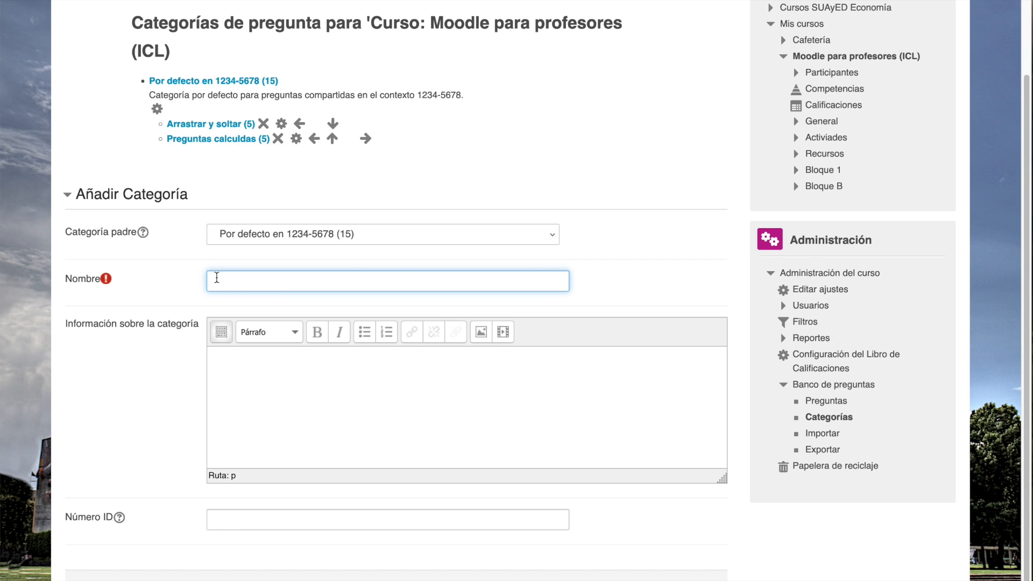
text(Categoría de ejemplo)
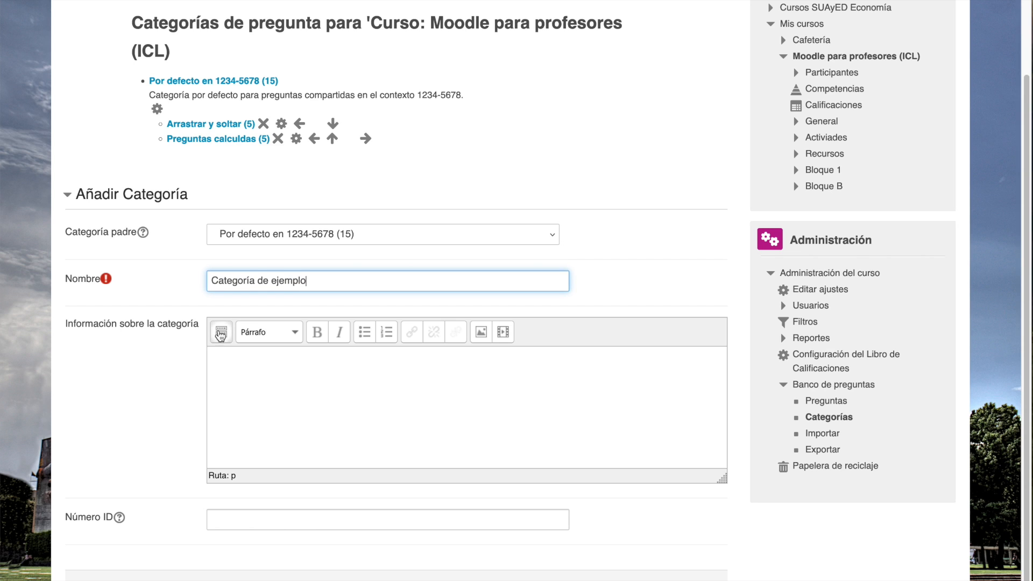
click(254, 375)
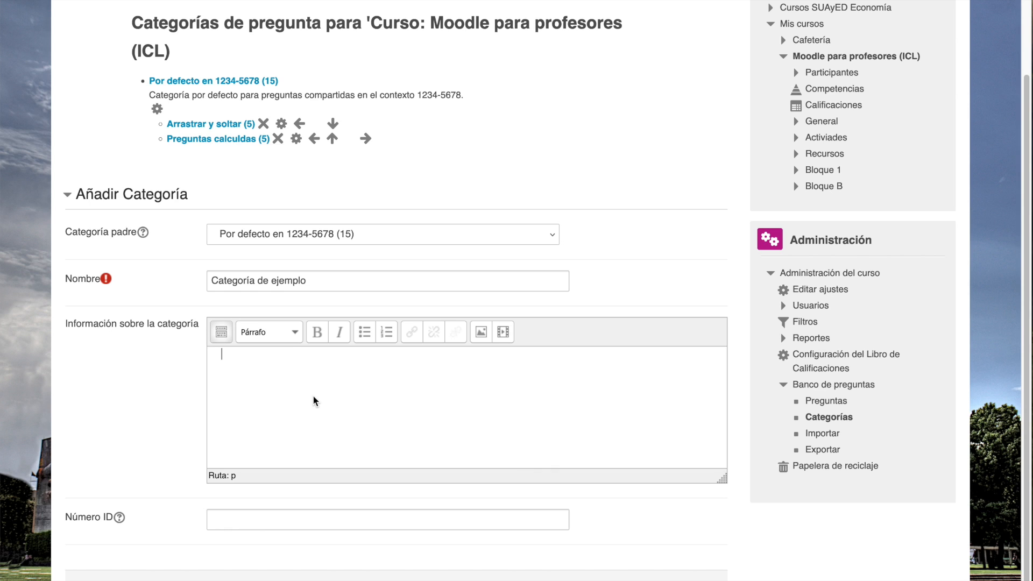
scroll(313, 396, down, 3)
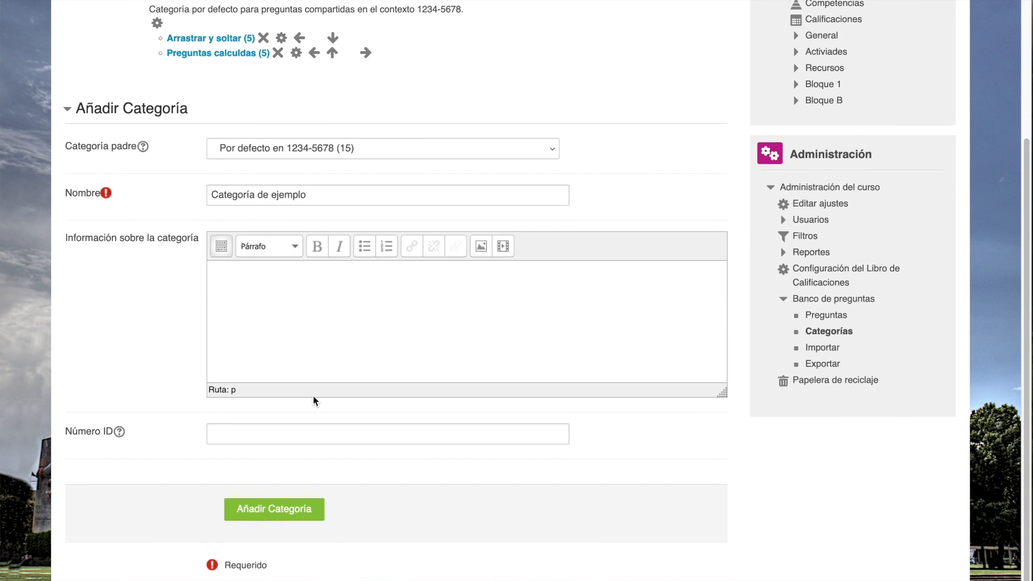
click(275, 517)
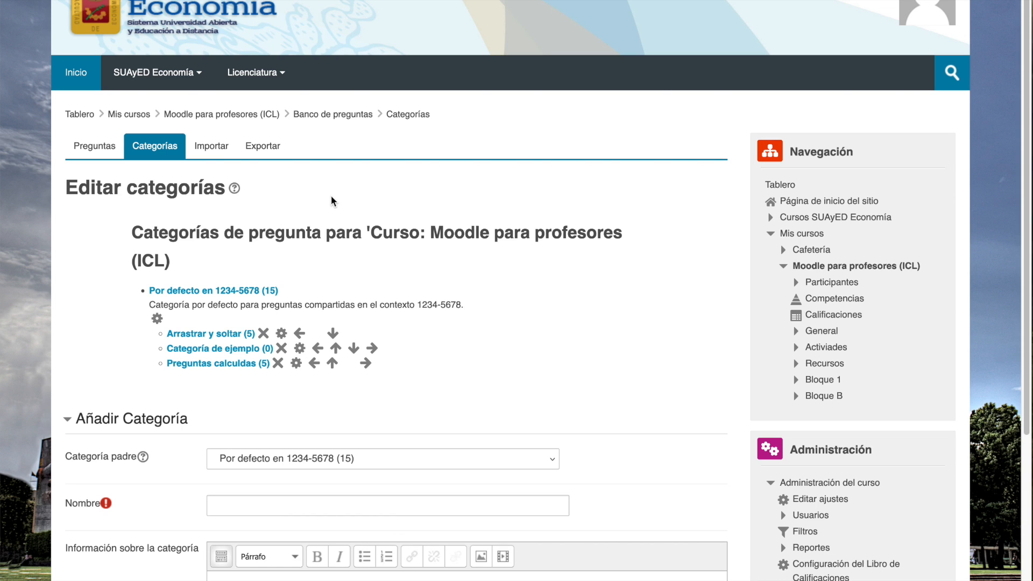
- Return to the question list and select "Categoría de ejemplo" as the displayed category
click(94, 152)
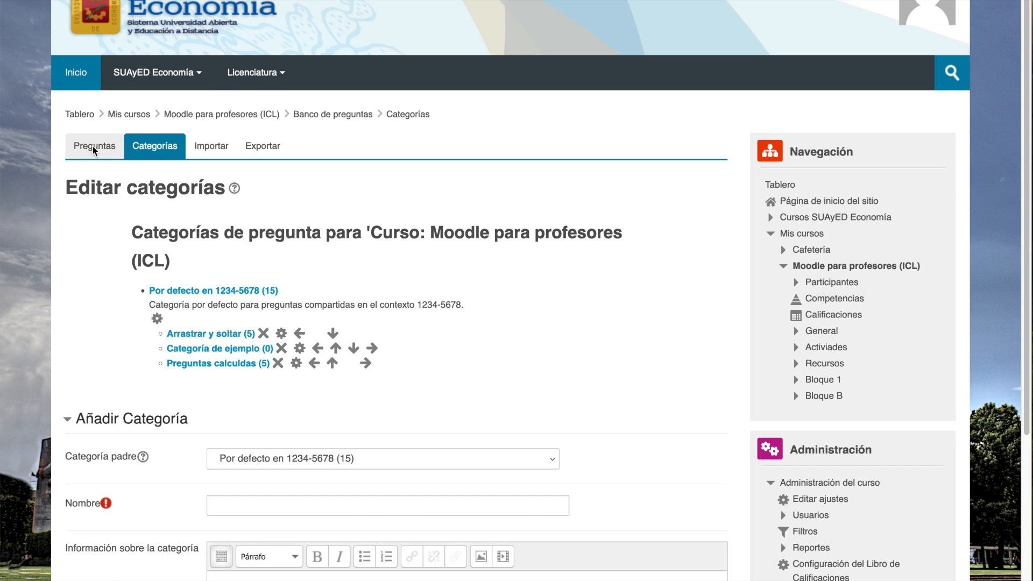
scroll(269, 187, down, 3)
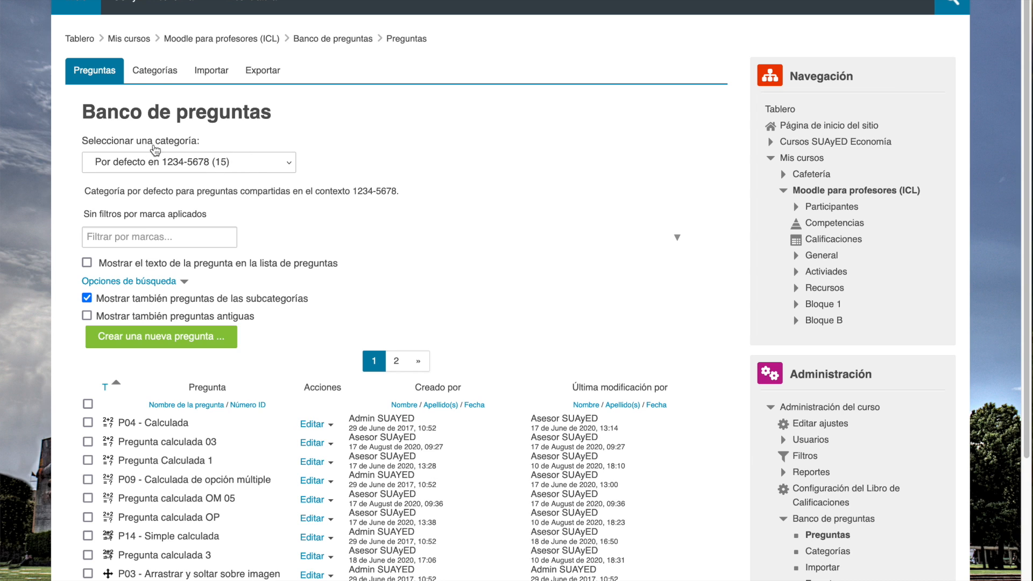
click(295, 165)
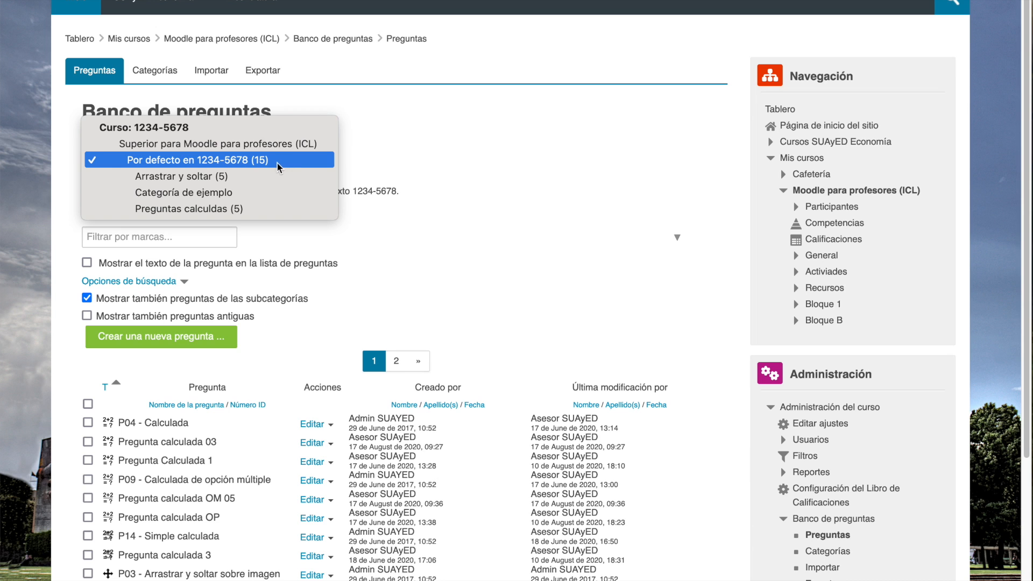
click(279, 159)
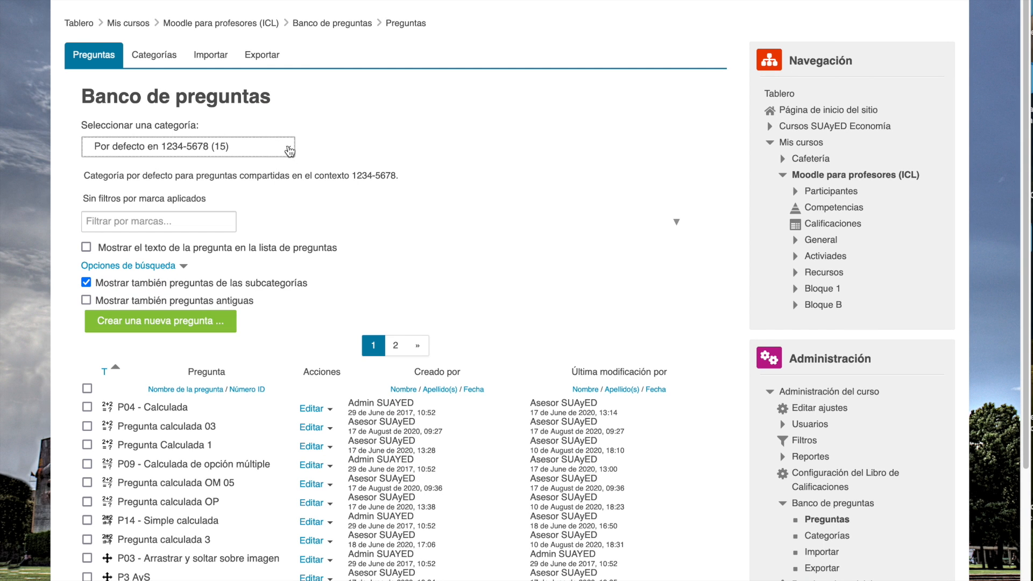
click(289, 150)
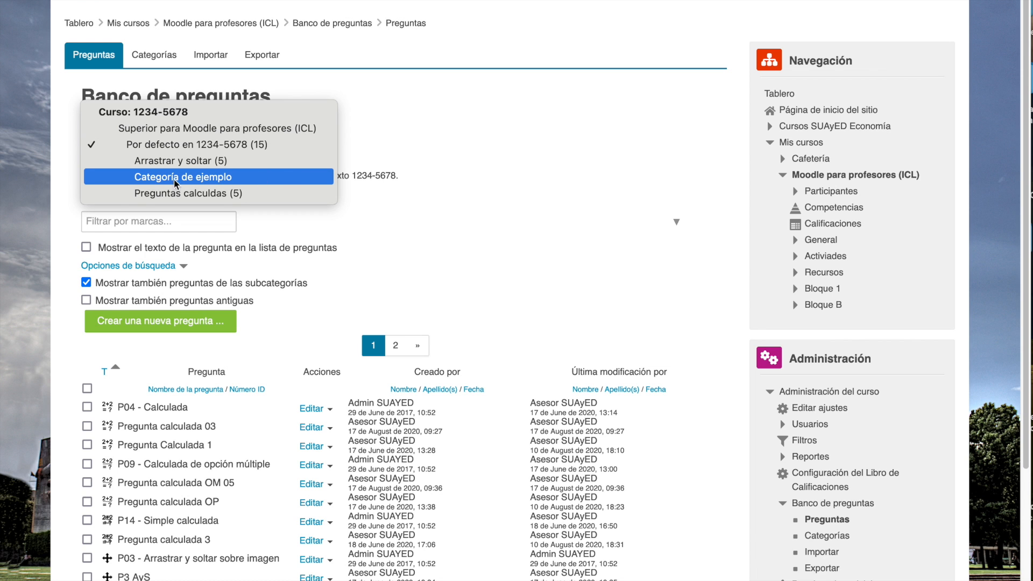
click(202, 177)
scroll(334, 219, down, 3)
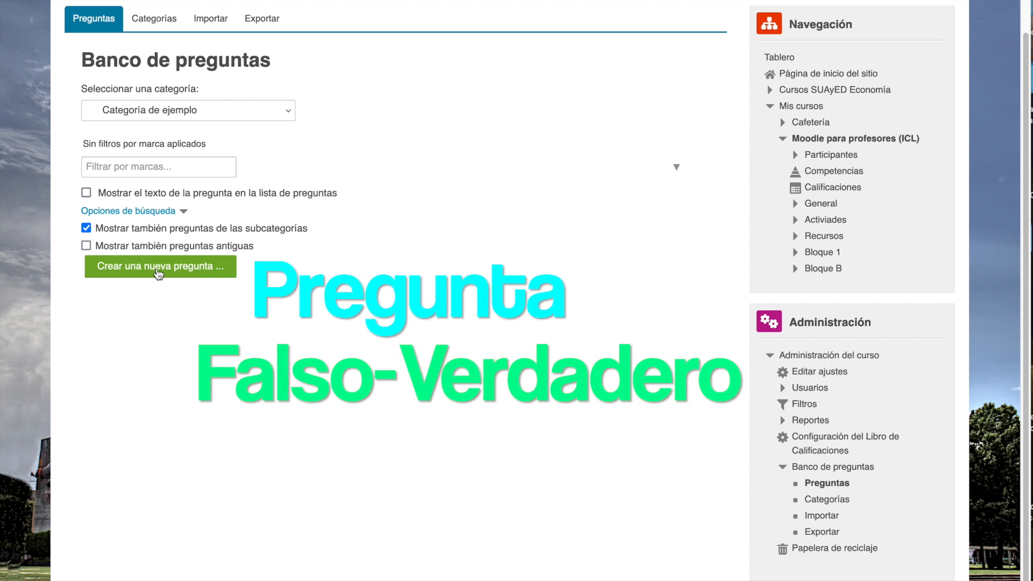
- Create a new question of type Falso/Verdadero in the selected category
click(158, 272)
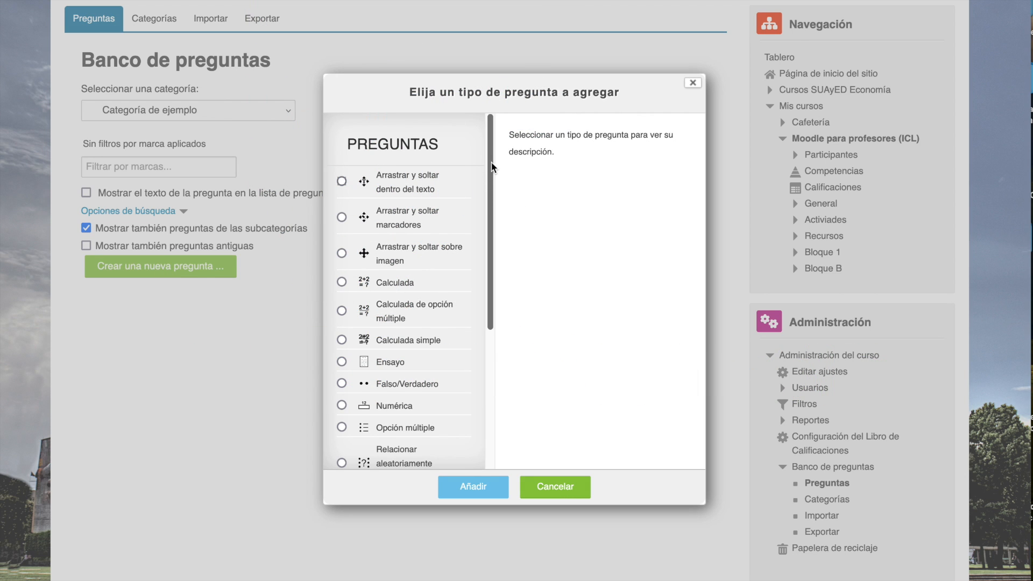
drag(491, 158, 492, 219)
click(344, 297)
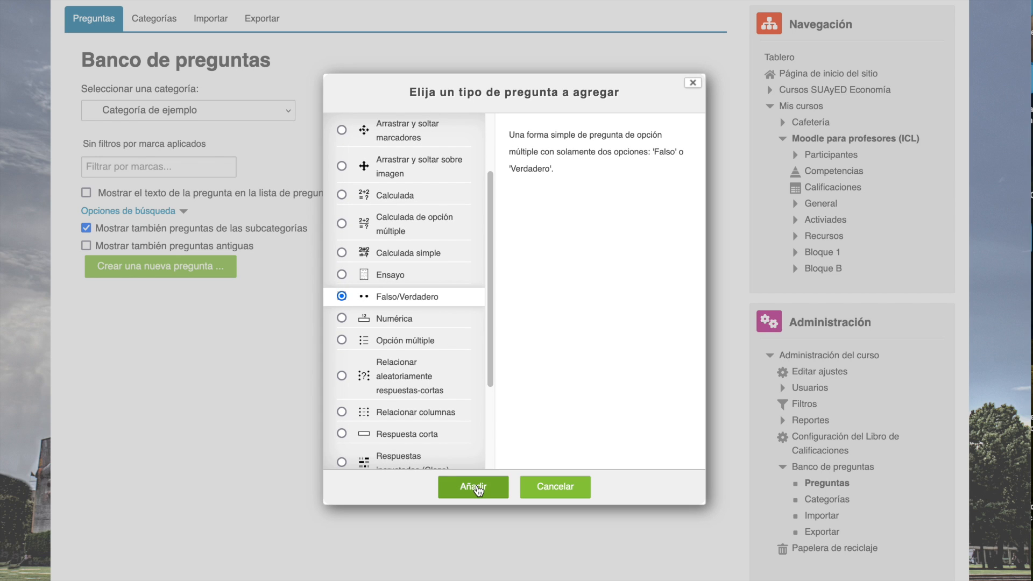
click(473, 487)
scroll(606, 407, down, 5)
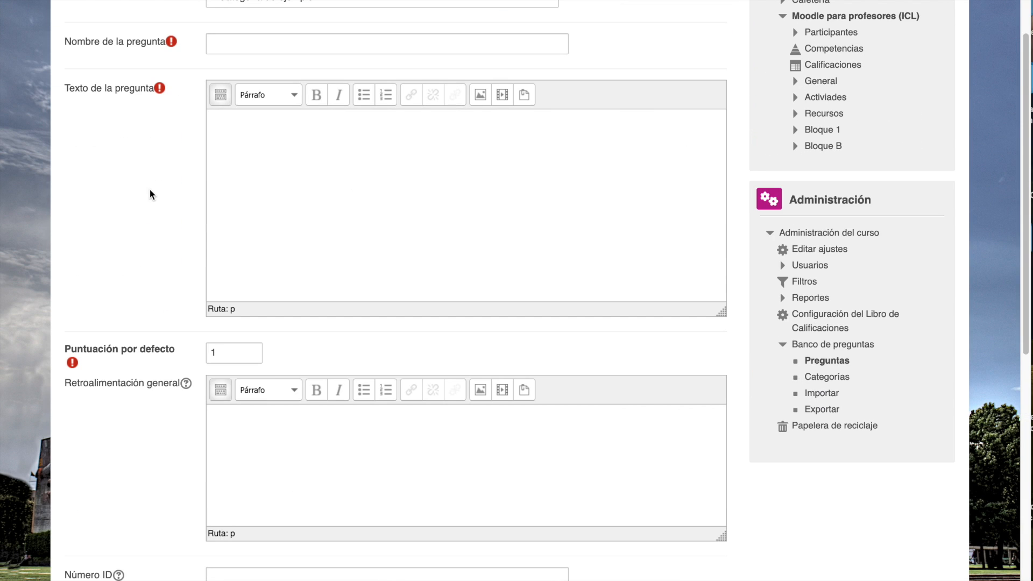
- Name the new question U1P1
click(230, 46)
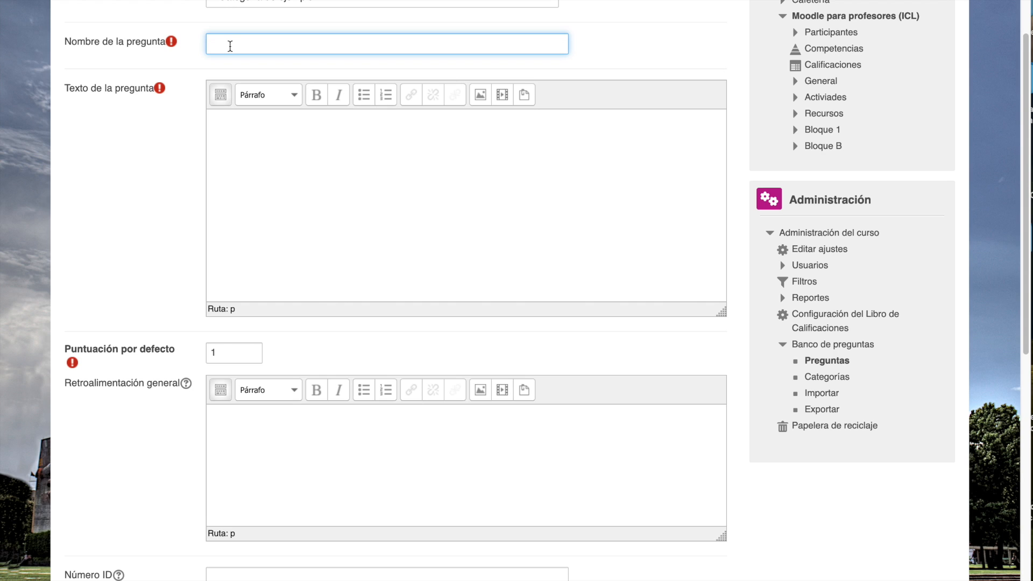
text(U1P1)
key(Tab)
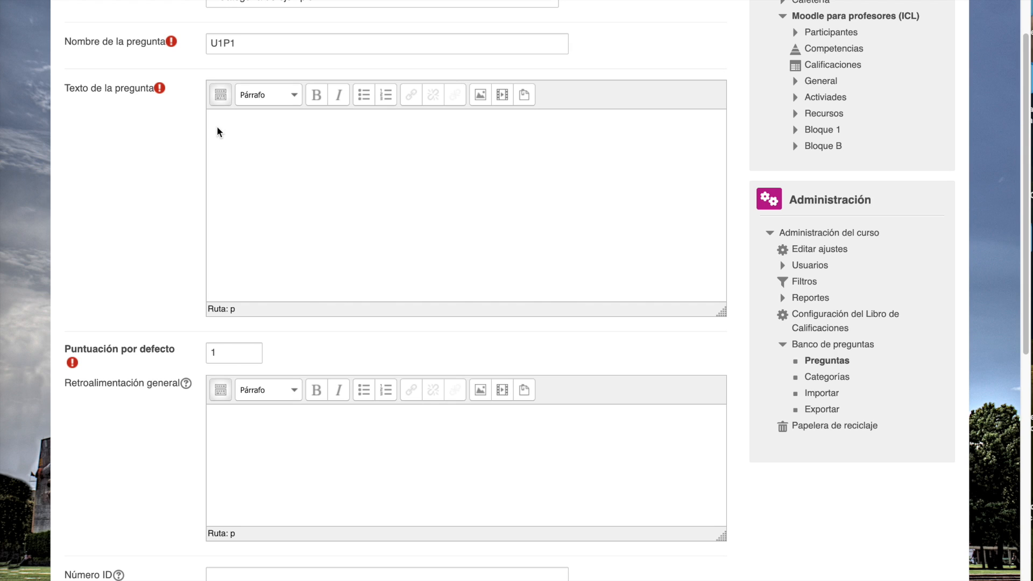
- Paste the question text "La ley de la demanda establece que, ceteris paribus…" from the clipboard and shrink its text box
click(254, 145)
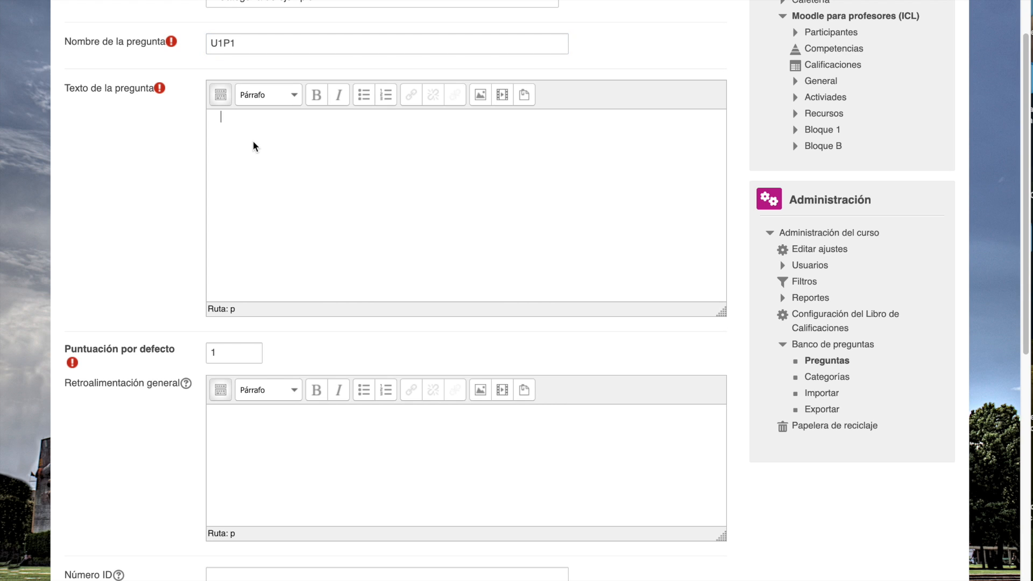
text(La ley de la demanda establece que, ceteris paribus, cuando el precio de un bien aumenta, la cantidad demandada de ese bien también aumenta.)
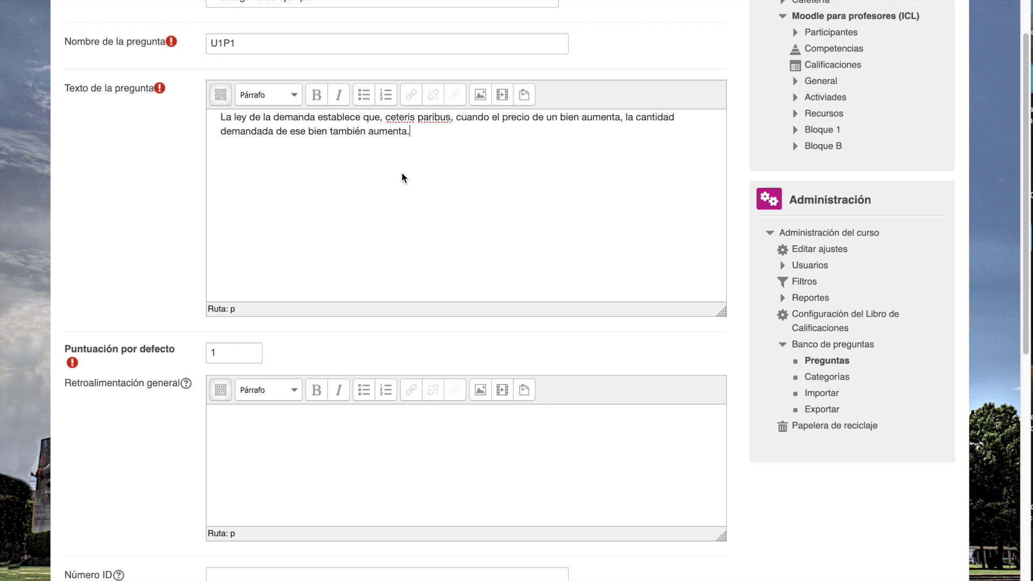
drag(721, 312, 696, 205)
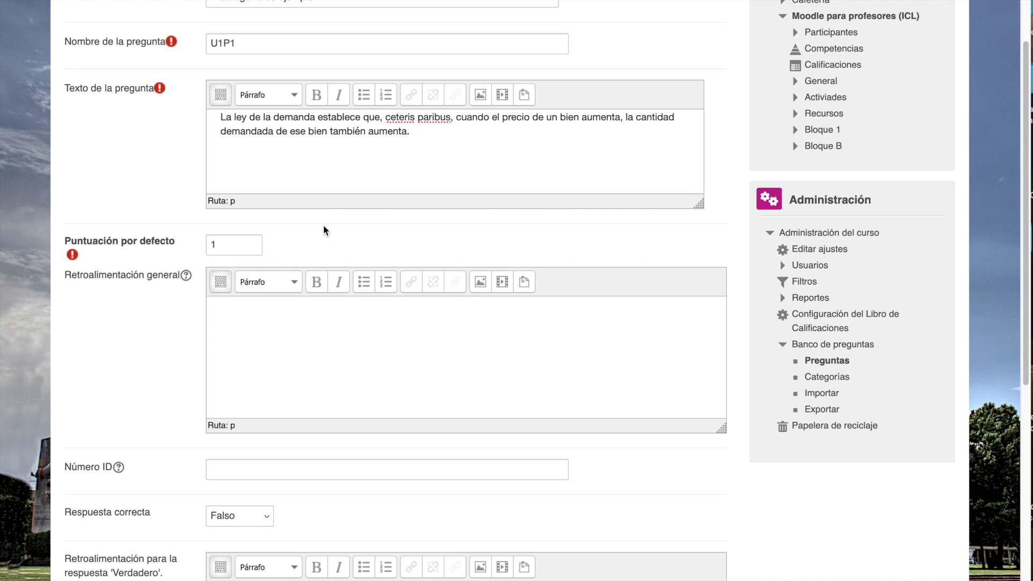
- Check the correct-answer options and keep Falso as the correct answer
scroll(324, 230, down, 1)
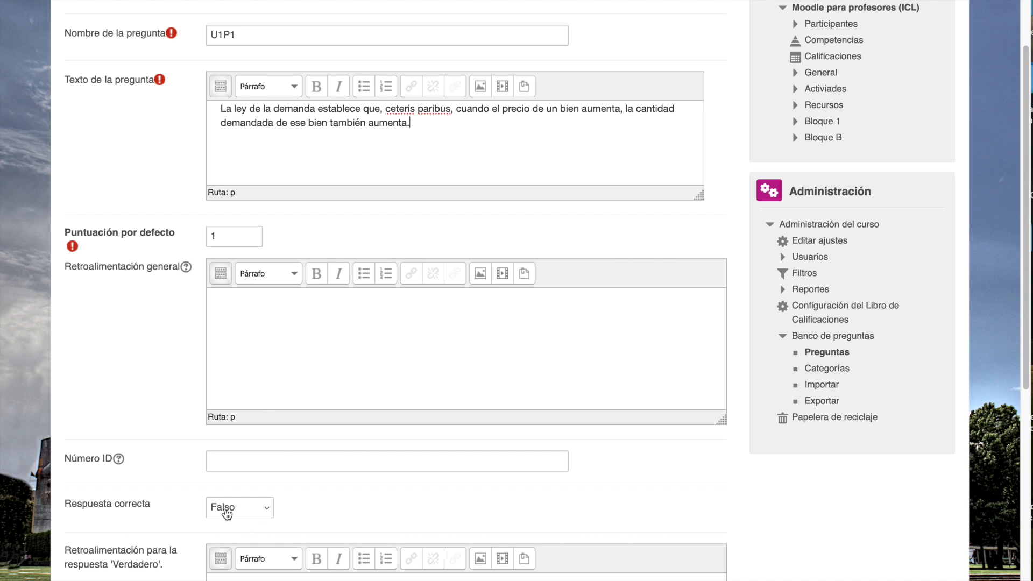
click(269, 511)
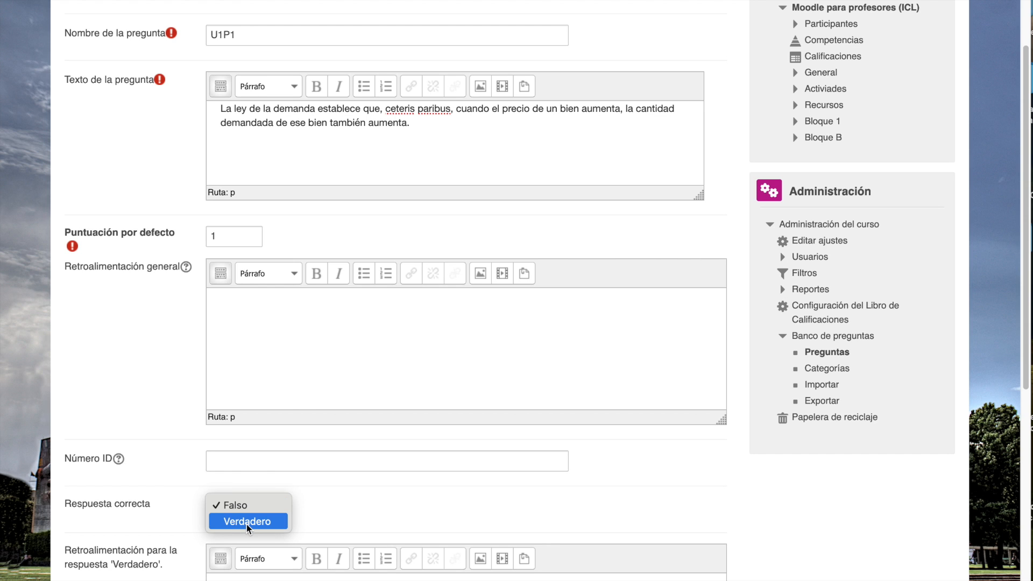
click(344, 530)
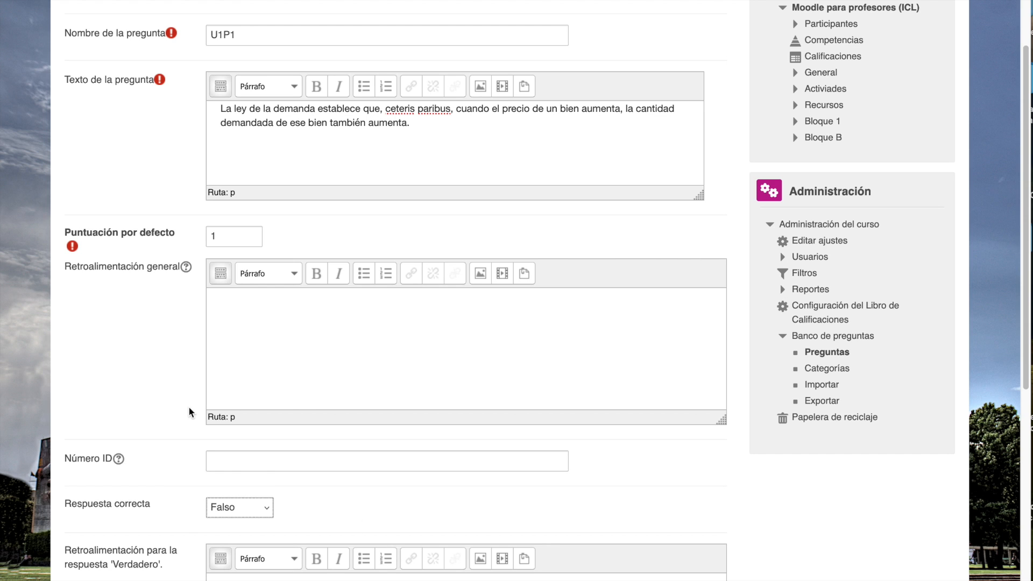
- Paste the general feedback "Según la ley de la demanda, cuando el precio de un bien aumenta, la cantidad demandada tiende a disminuir…"
scroll(191, 411, down, 2)
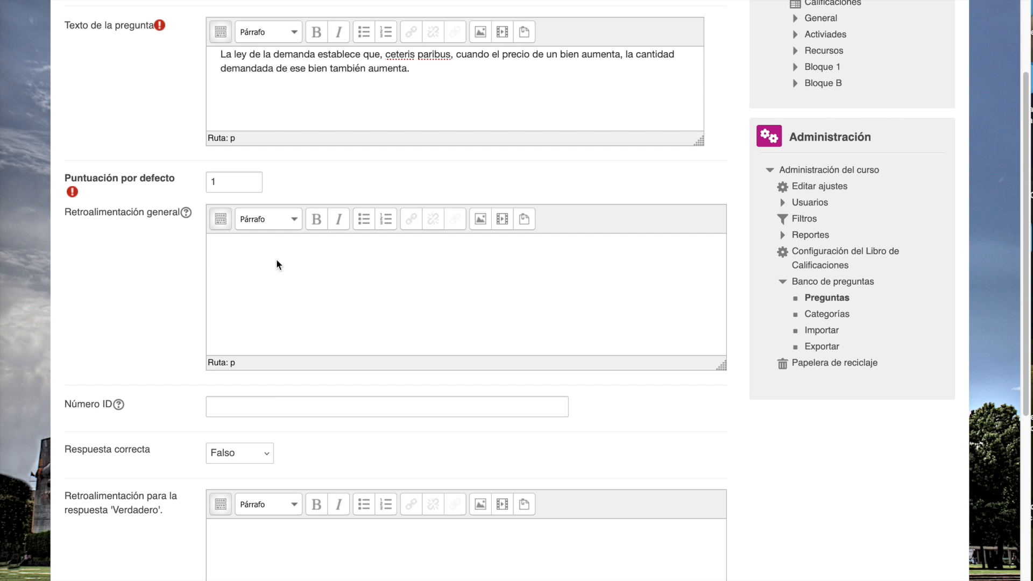
click(290, 275)
text(Según la ley de la demanda, cuando el precio de un bien aumenta, la cantidad demandada tiende a disminuir, manteniendo constante todo lo demás.)
scroll(293, 276, down, 4)
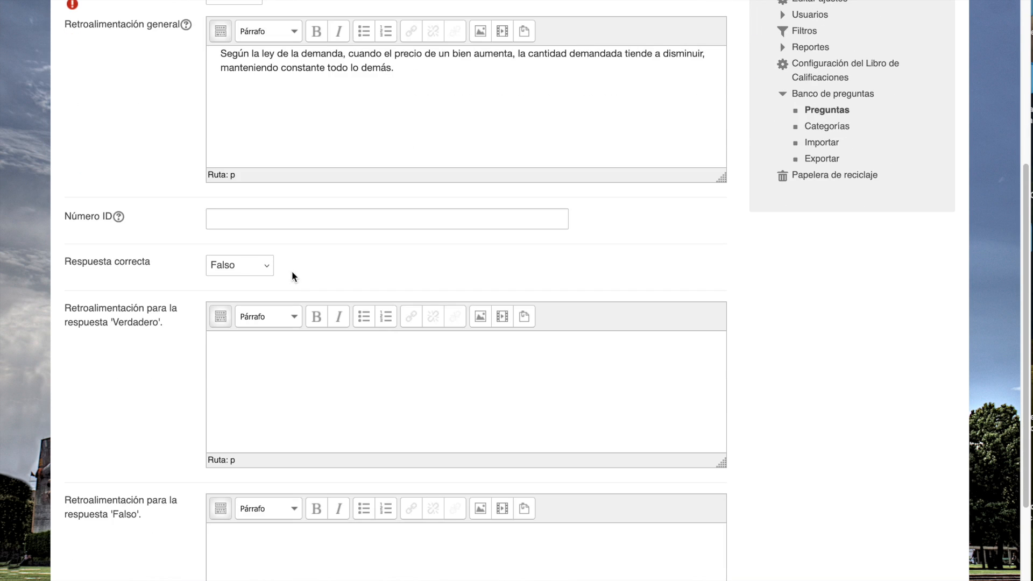
scroll(294, 276, up, 3)
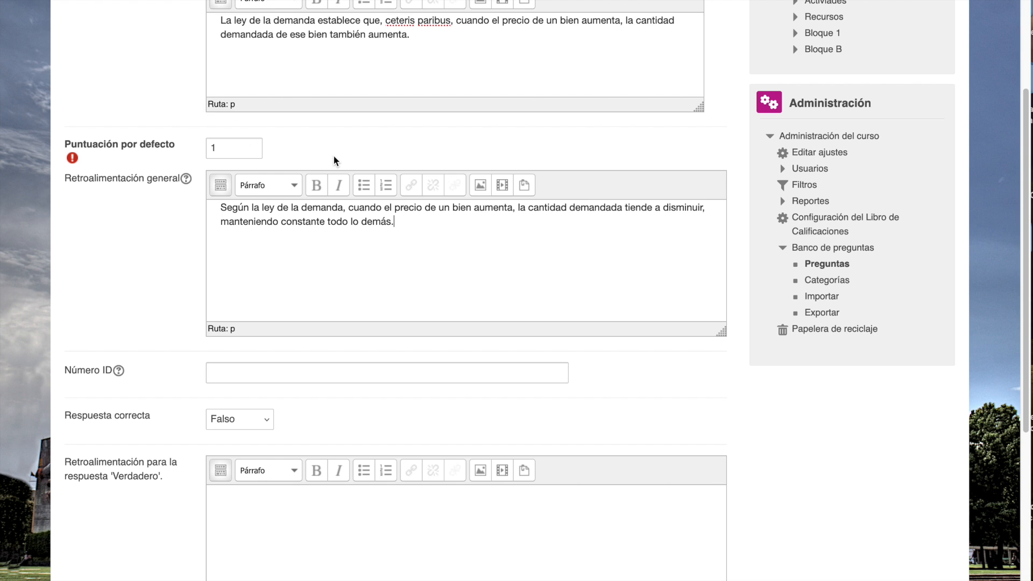
- Check the penalty setting under Intentos múltiples and save the question while staying in the editing form
scroll(334, 162, down, 3)
scroll(335, 251, down, 6)
scroll(335, 251, up, 3)
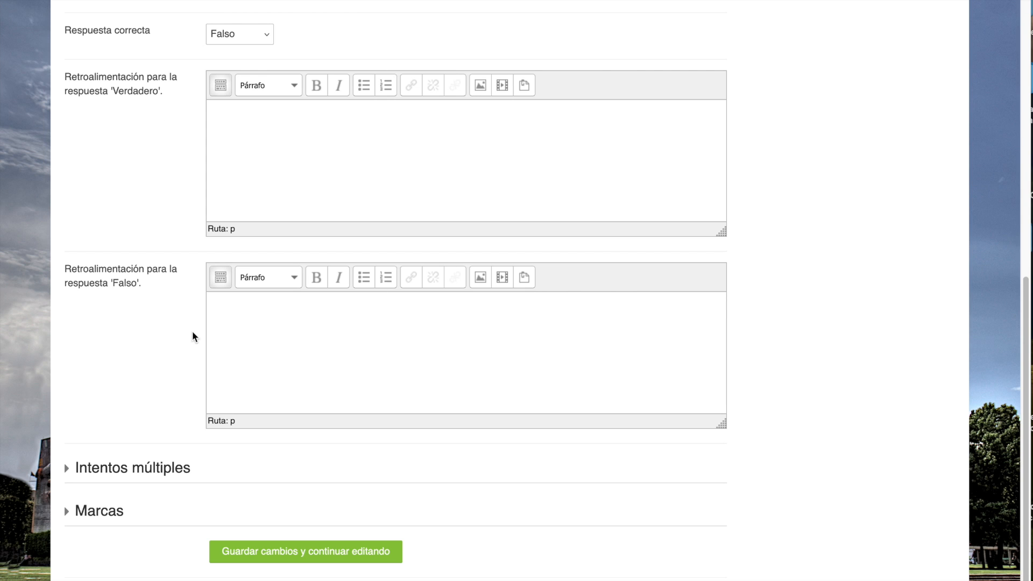
scroll(192, 336, down, 3)
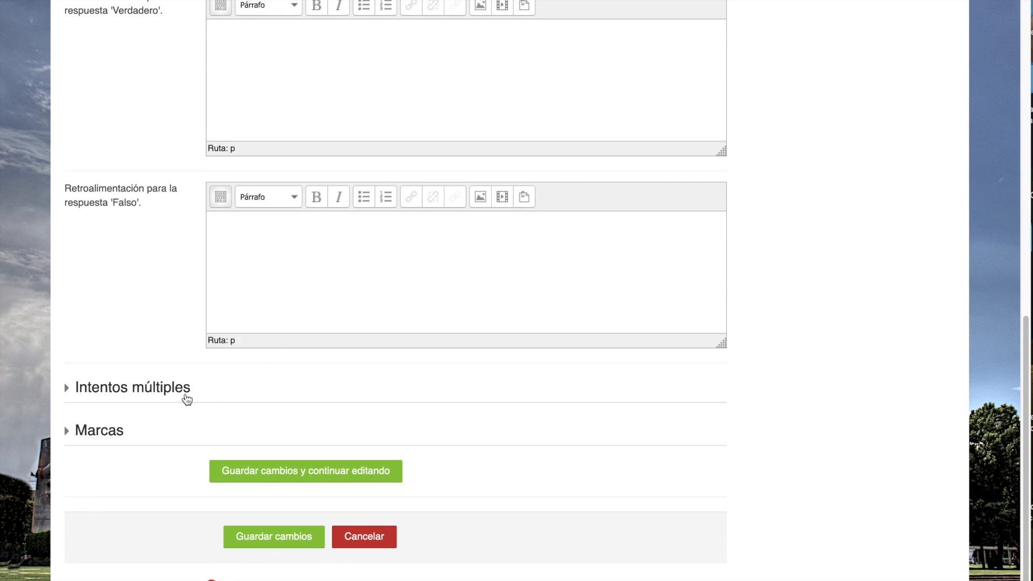
click(185, 397)
scroll(168, 393, down, 2)
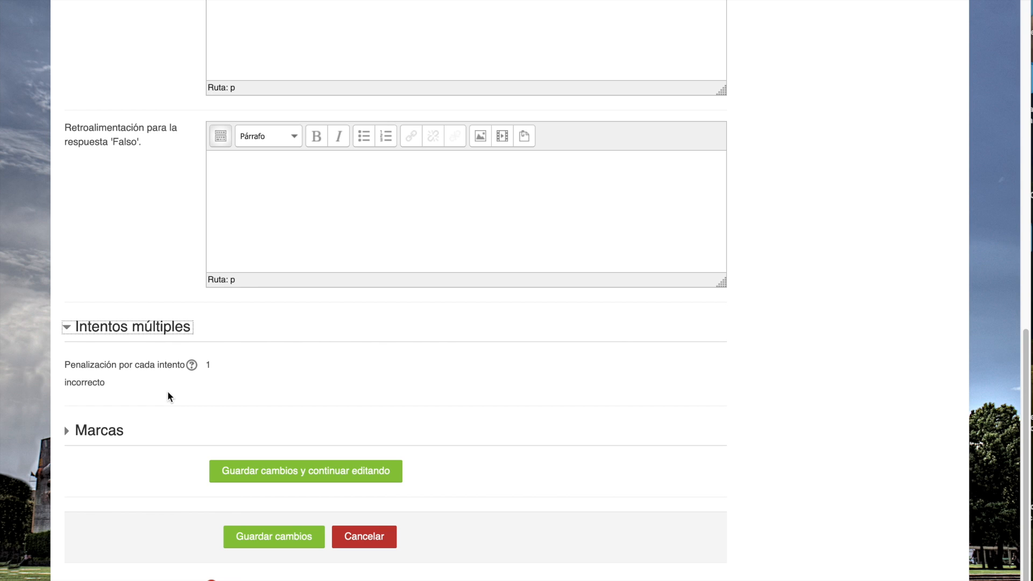
click(289, 476)
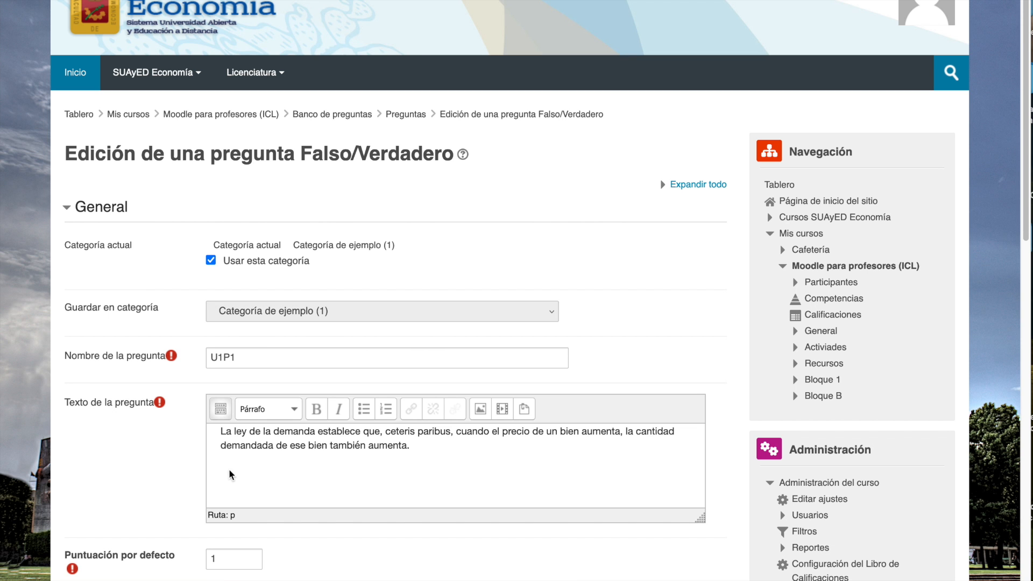
- Open the preview of the saved question and reposition the preview window over the form
scroll(234, 469, down, 5)
scroll(301, 427, down, 5)
scroll(302, 428, down, 7)
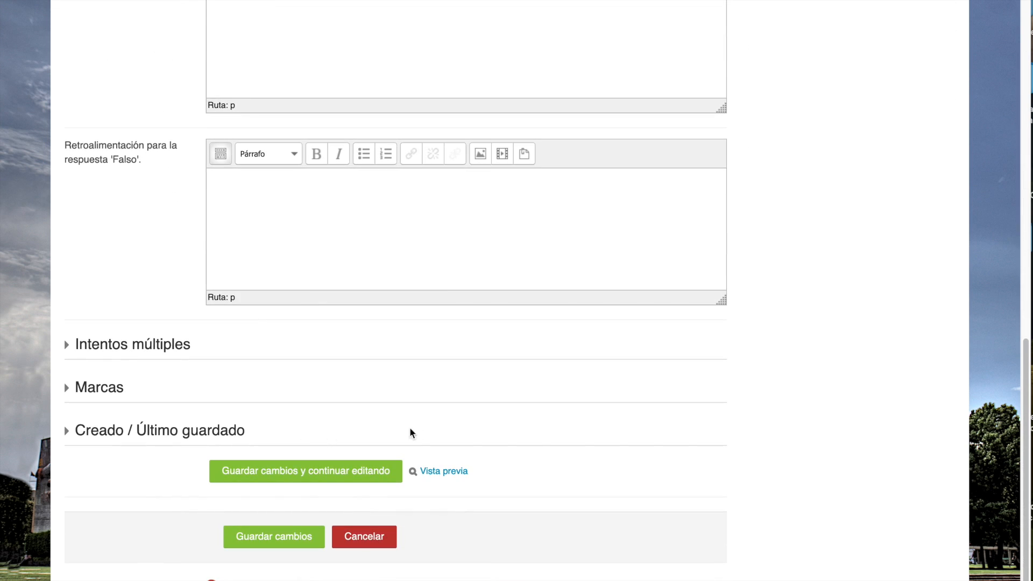
click(454, 477)
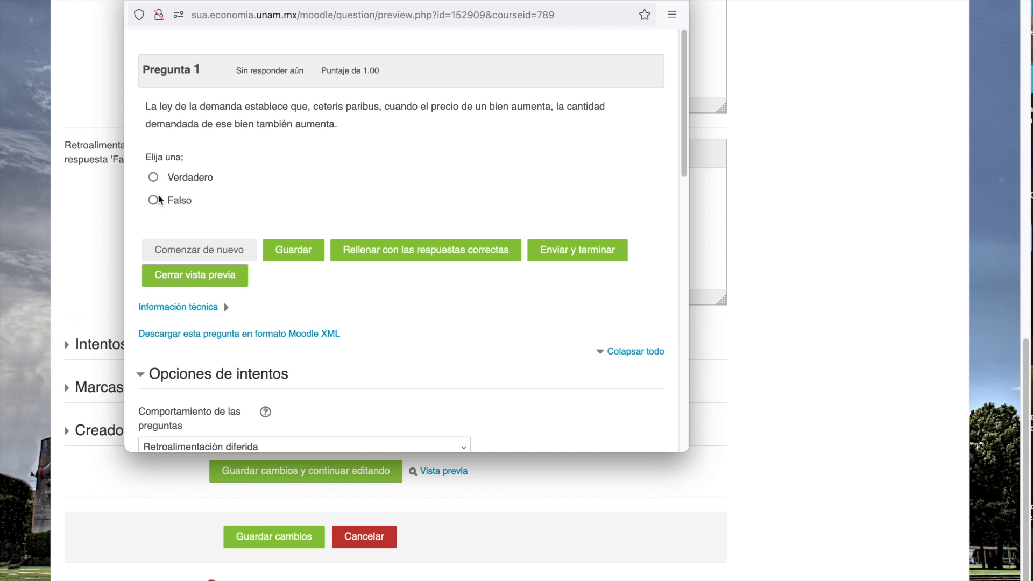
click(241, 1)
drag(242, 1, 345, 11)
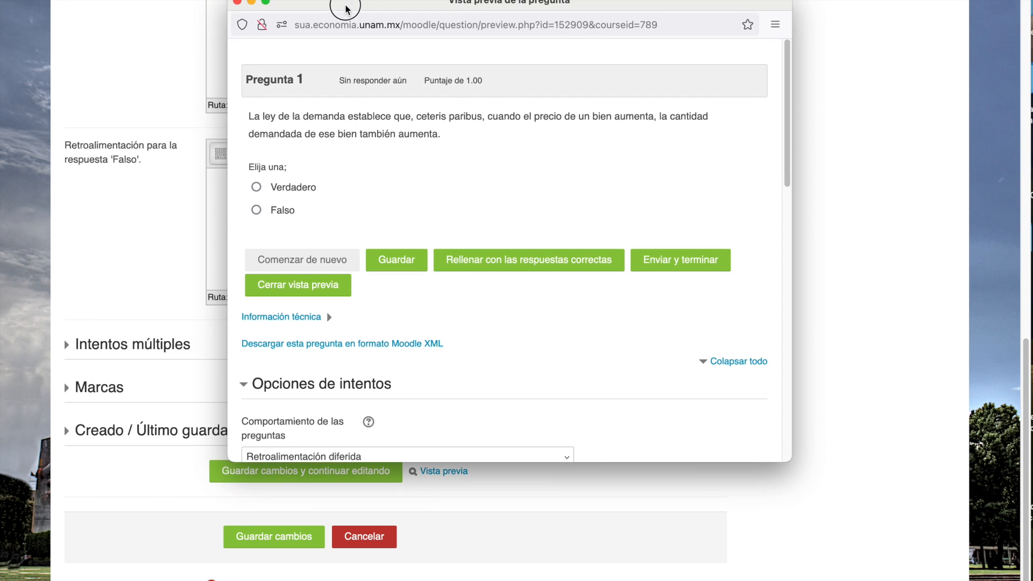
- Submit Verdadero as the answer in the question preview to check its grading and feedback, and close the preview
click(256, 210)
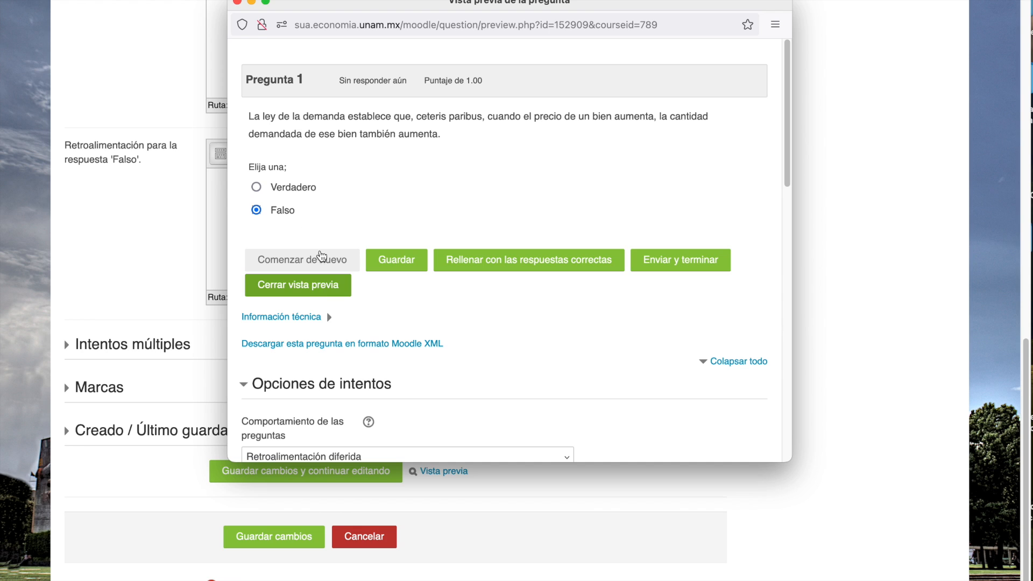
click(258, 189)
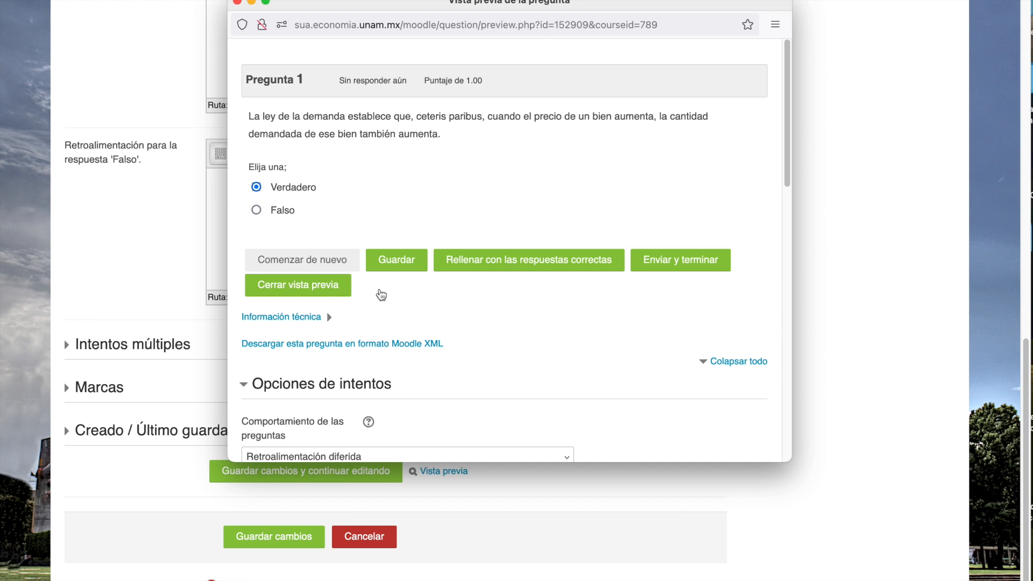
click(681, 264)
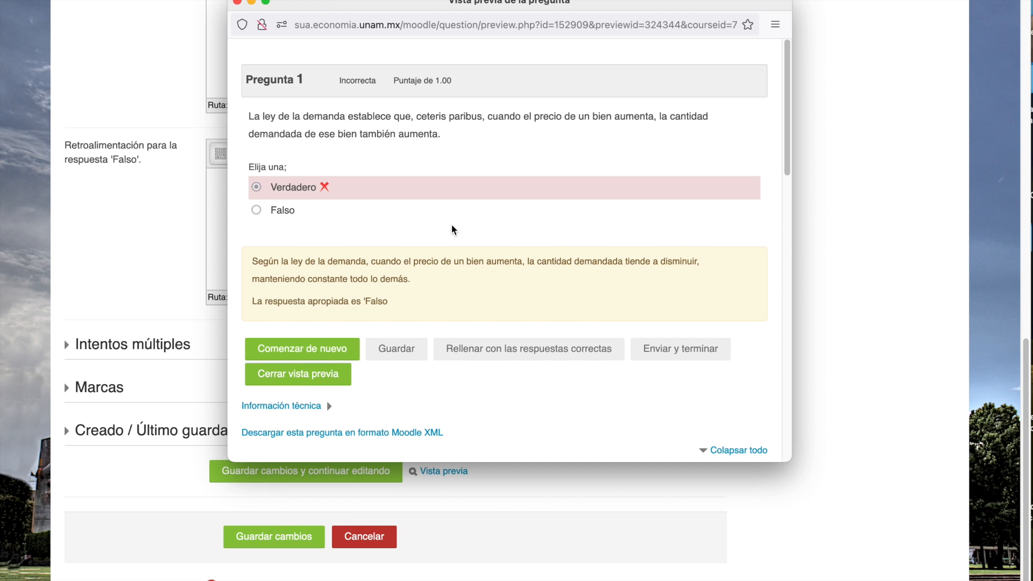
click(237, 2)
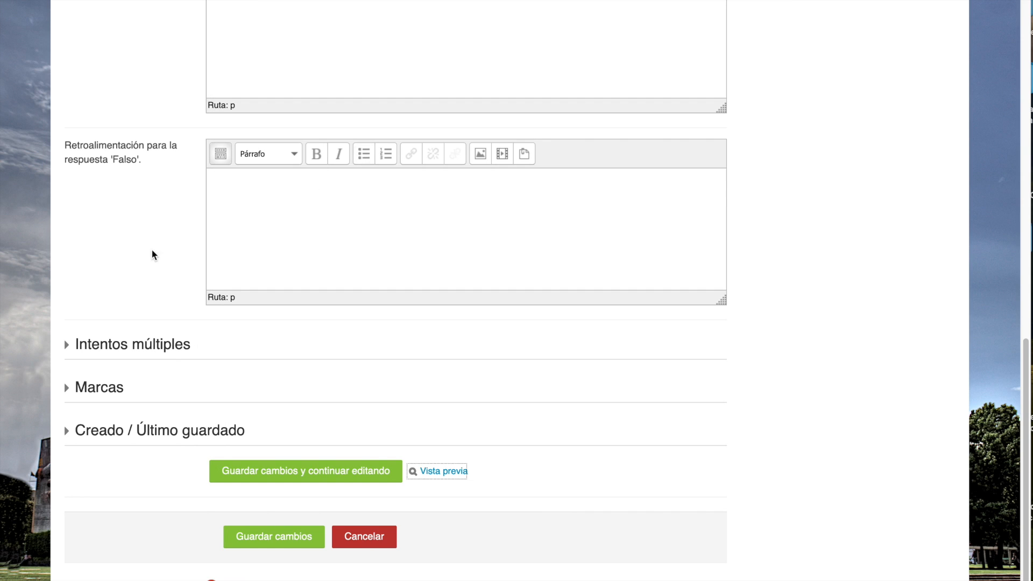
- Save the question to the question bank and start another new question of type Falso/Verdadero
click(277, 546)
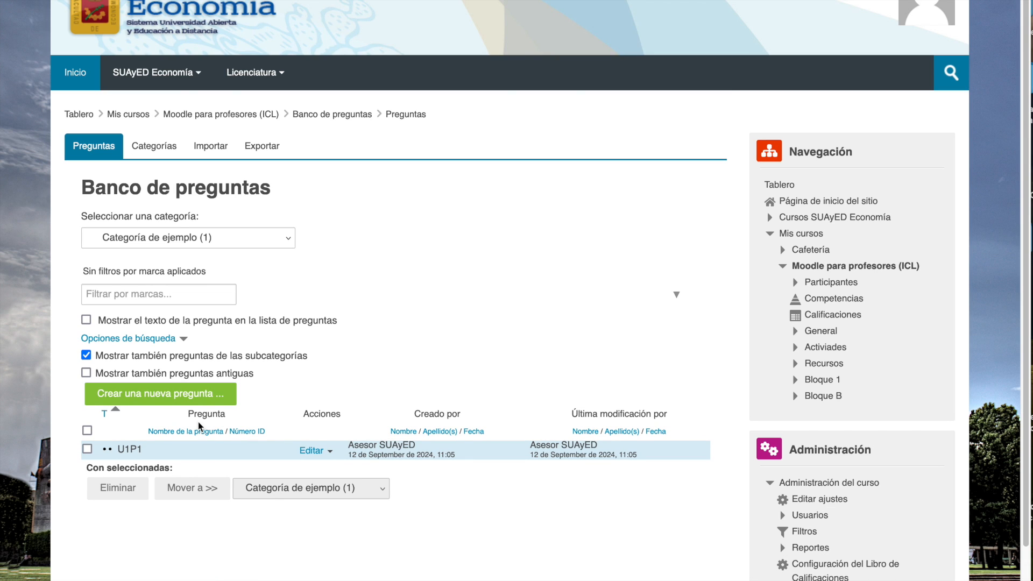
click(171, 399)
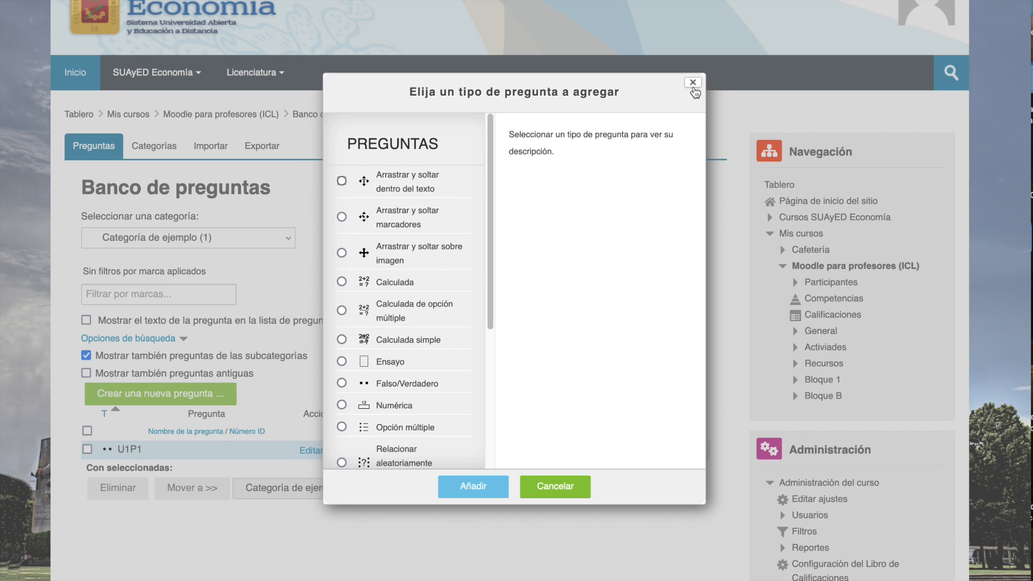
click(693, 83)
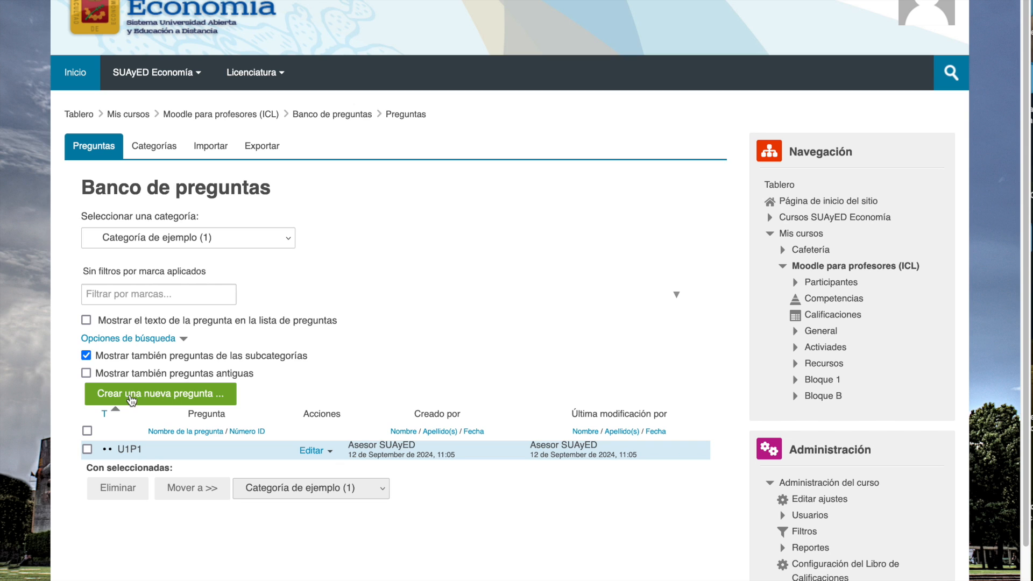
click(174, 398)
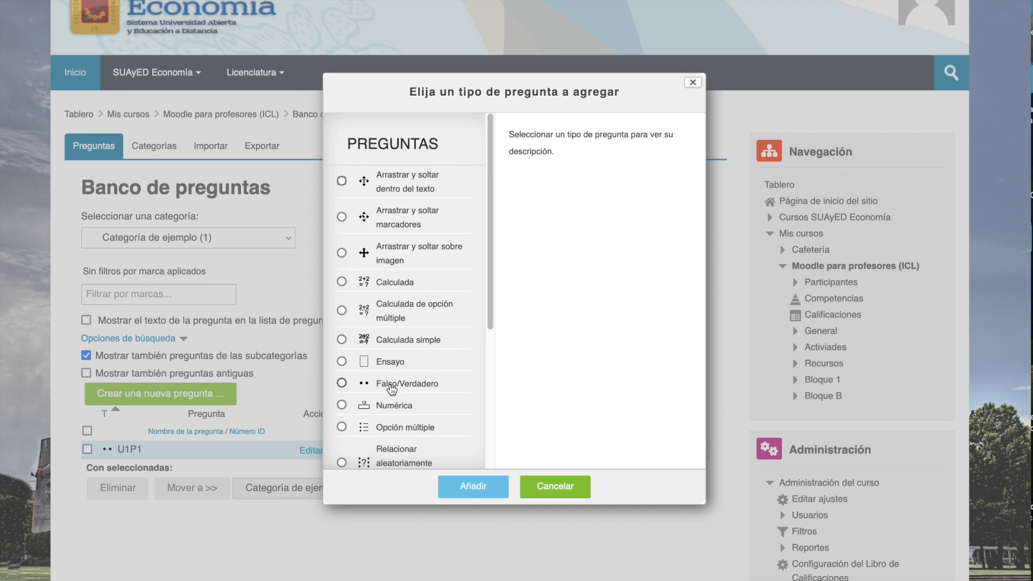
click(342, 383)
click(471, 486)
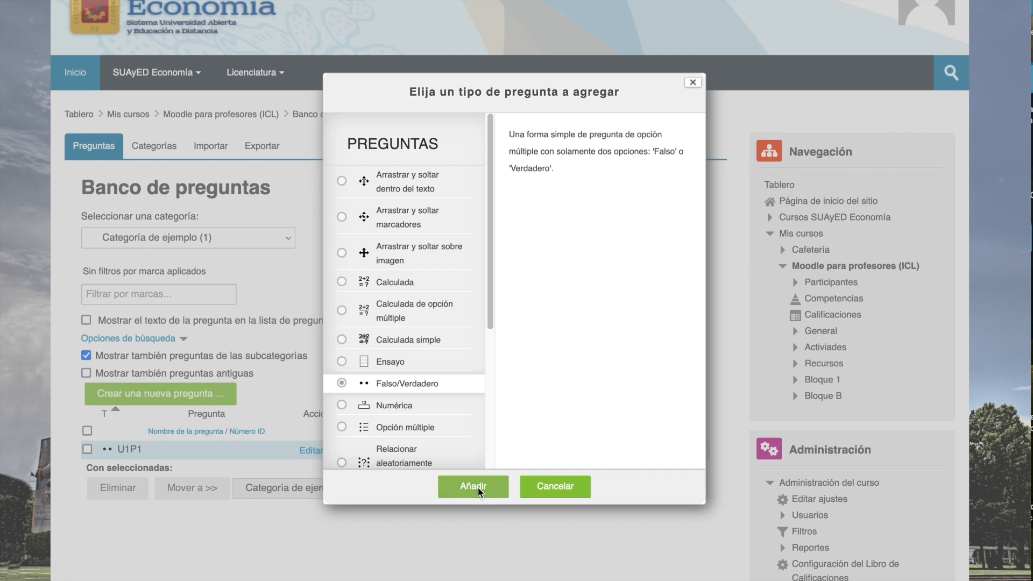
- Name the question U1P2 and paste the text "En un mercado perfectamente competitivo, las empresas no pueden influir en el precio del mercado…"
click(243, 291)
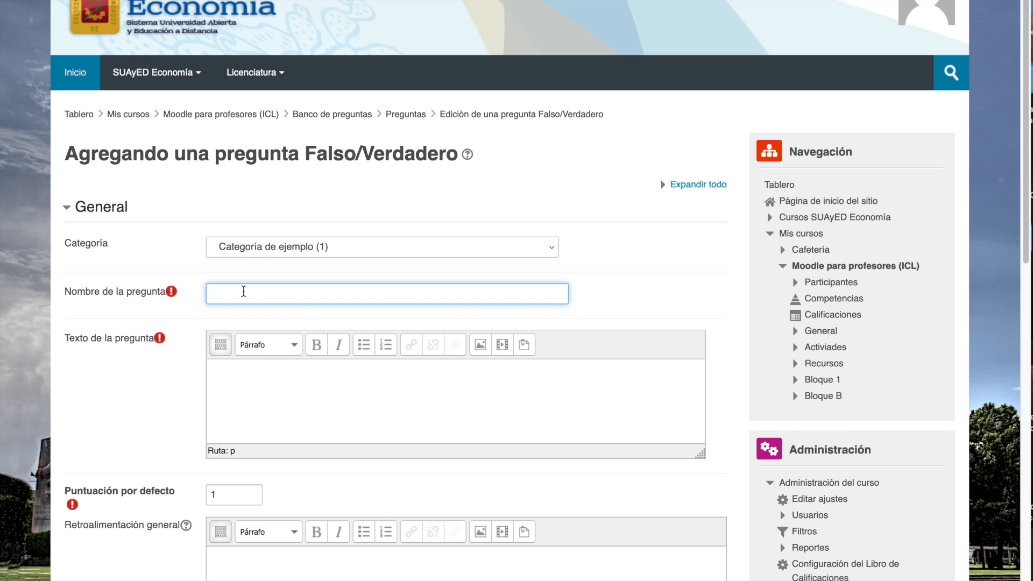
text(U1P2)
key(Tab)
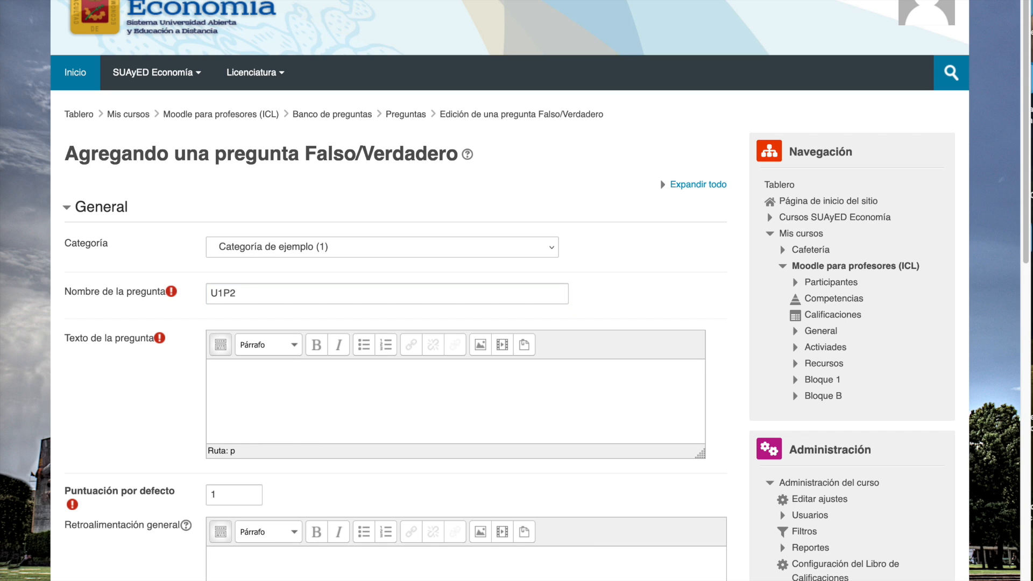
click(301, 397)
text(En un mercado perfectamente competitivo, las empresas no pueden influir en el precio del mercado y aceptan el precio determinado por la oferta y la demanda.)
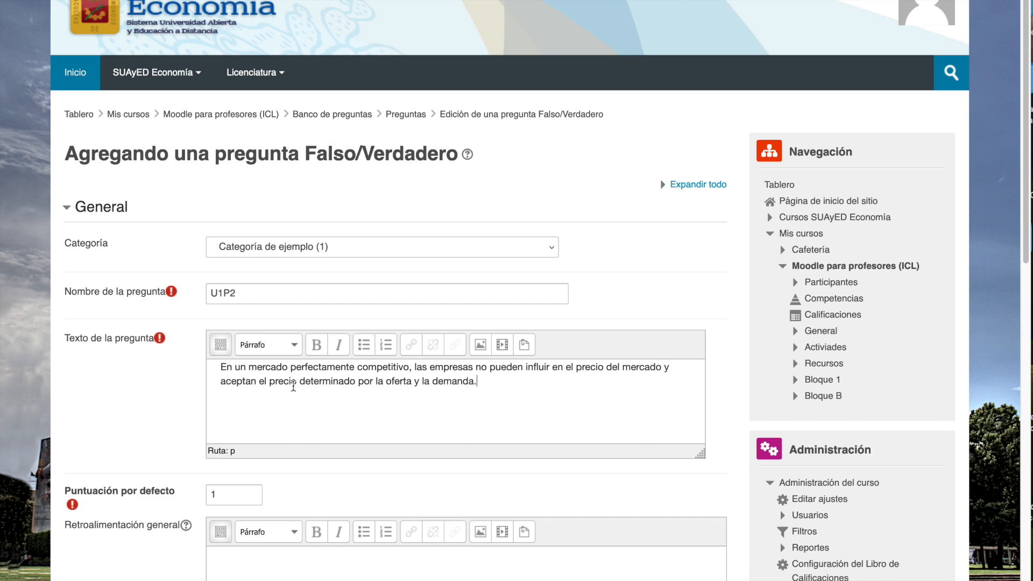
- Paste the general feedback "En un mercado perfectamente competitivo, las empresas son tomadoras de precios y aceptan el precio del mercado…"
scroll(293, 384, down, 5)
scroll(302, 205, down, 1)
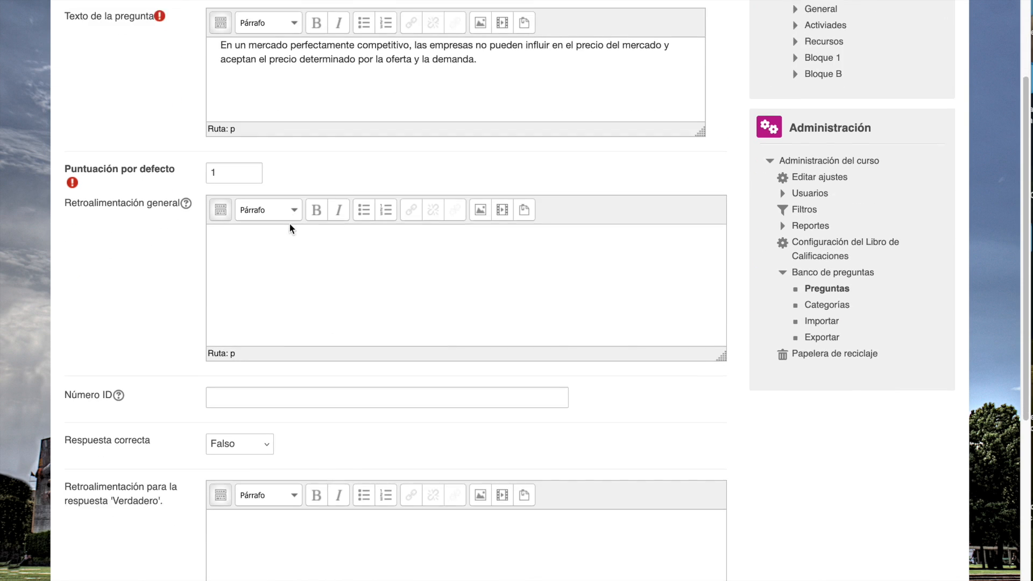
scroll(290, 227, down, 2)
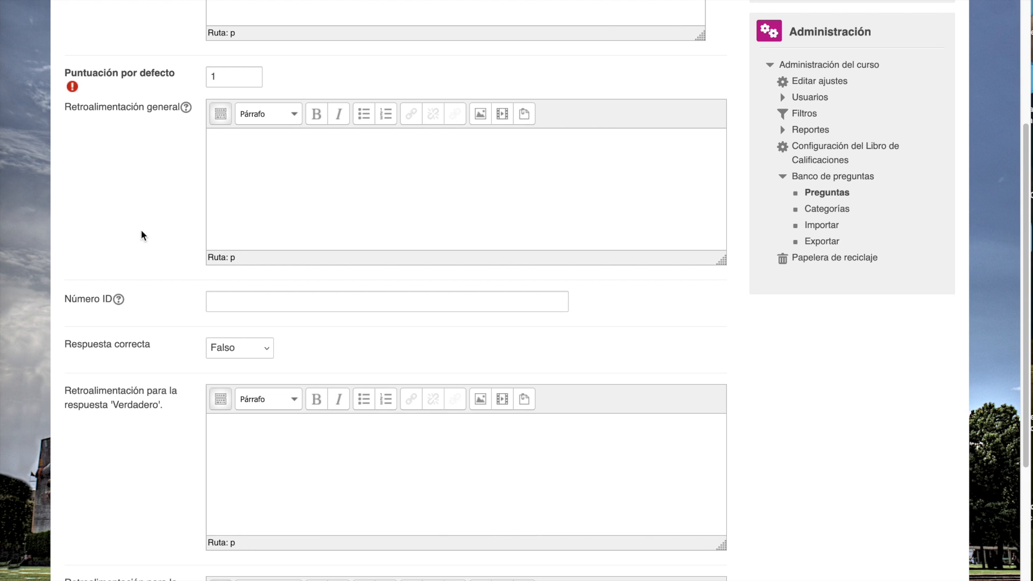
click(271, 197)
text(En un mercado perfectamente competitivo, las empresas son tomadoras de precios y aceptan el precio del mercado como dado, sin la capacidad de influir en él.)
- Set the correct answer to Verdadero and save the question while staying in the editing form
scroll(310, 276, down, 1)
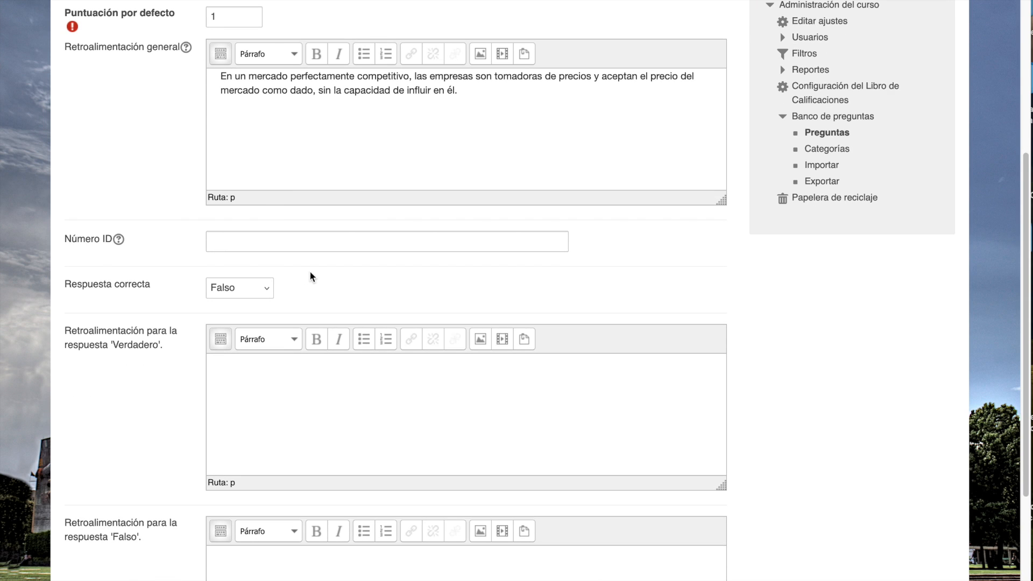
click(267, 293)
click(260, 305)
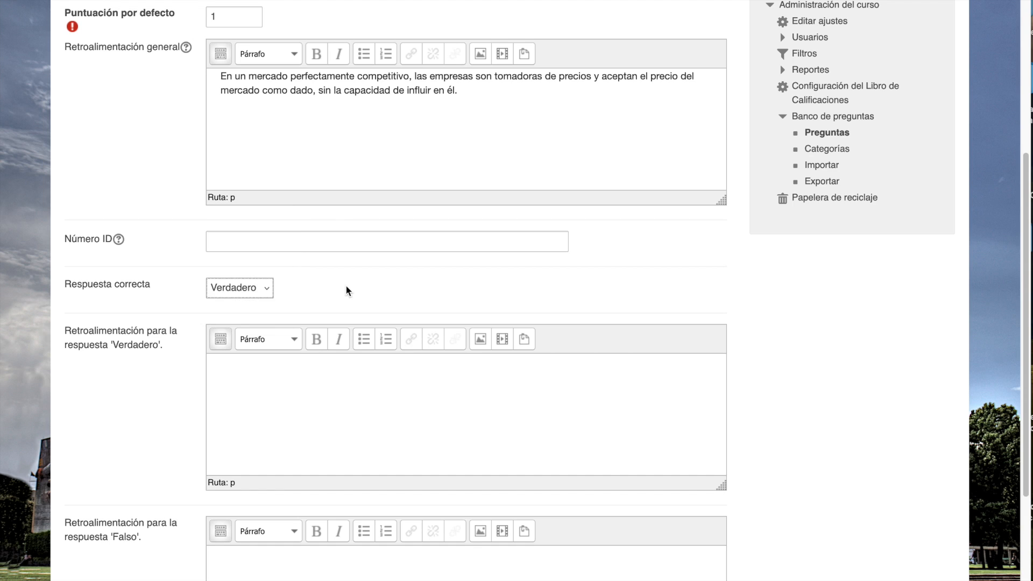
scroll(345, 285, down, 3)
scroll(346, 285, down, 2)
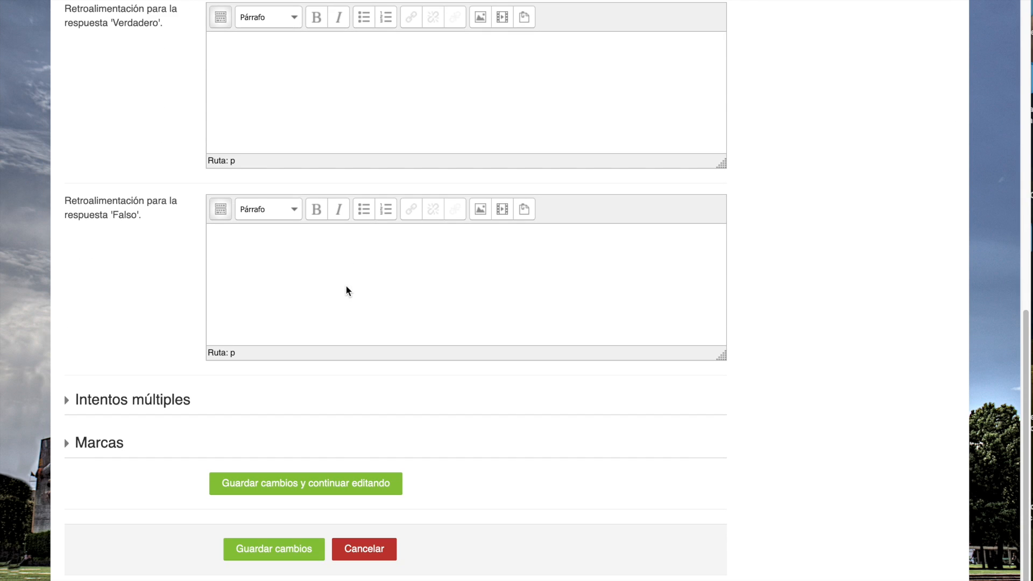
click(330, 483)
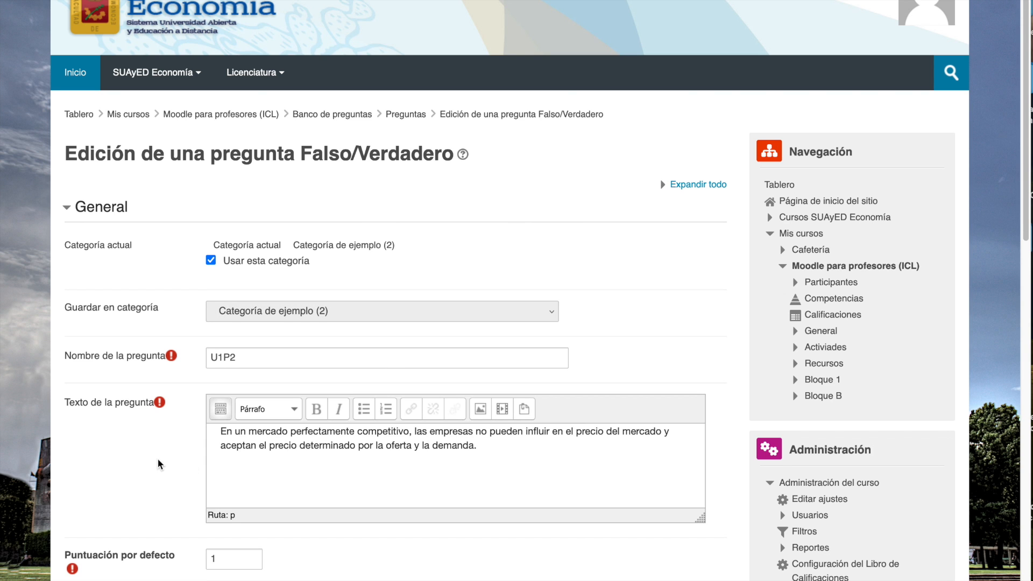
- Preview question U1P2, submit Verdadero as the answer to check the grading and feedback, and close the preview
scroll(159, 463, down, 2)
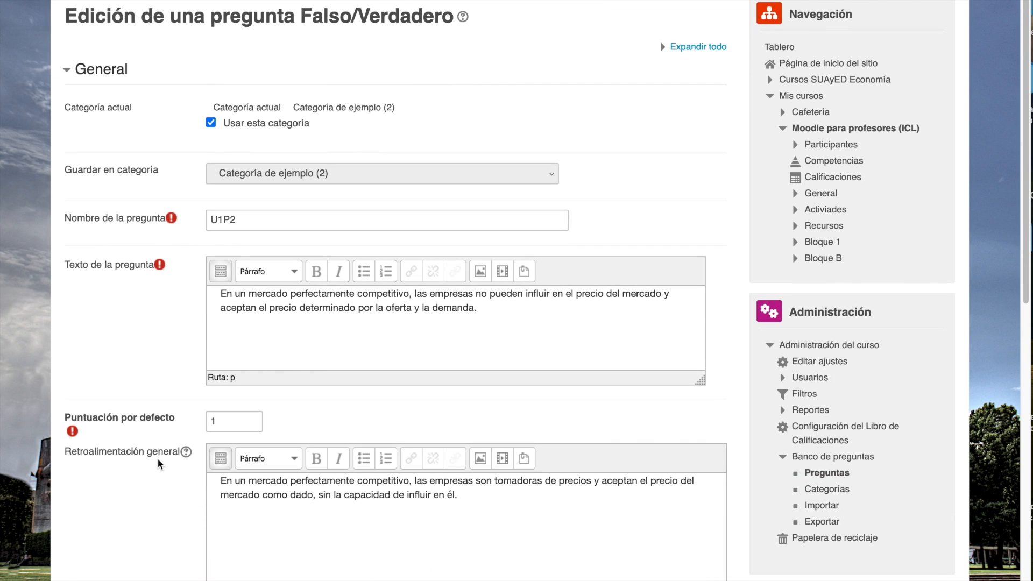
scroll(270, 392, down, 10)
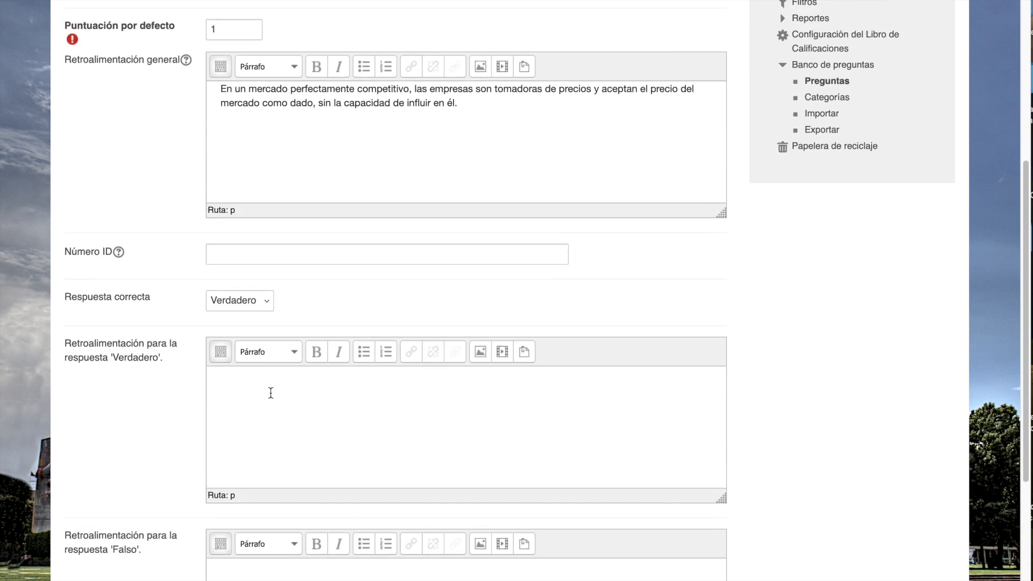
click(457, 474)
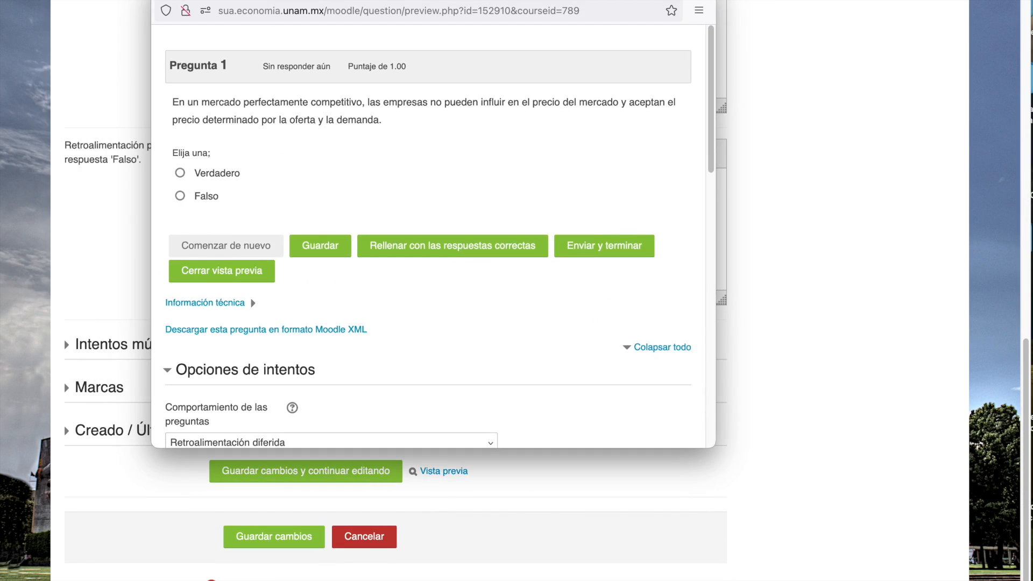
click(181, 174)
click(610, 248)
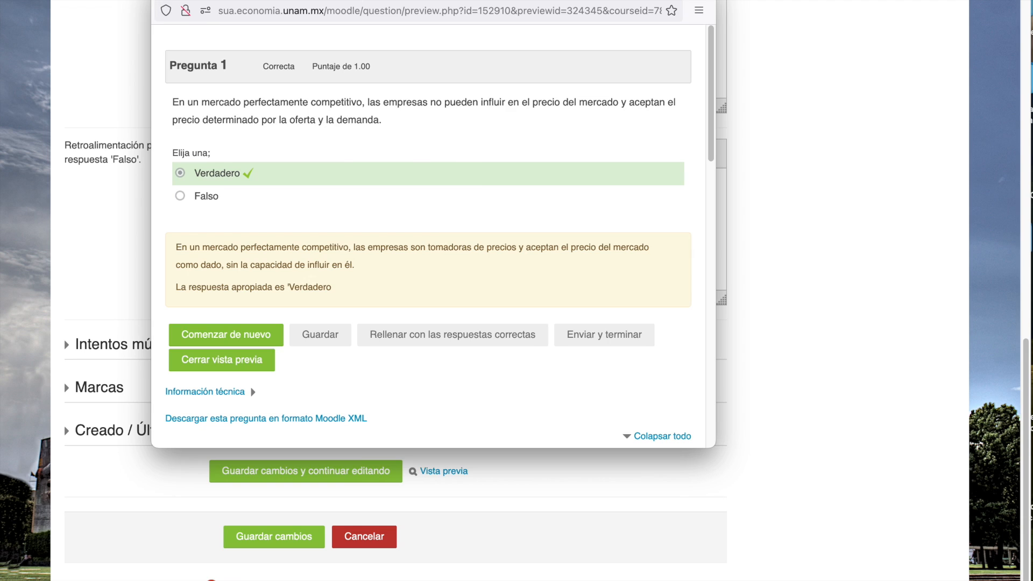
click(164, 0)
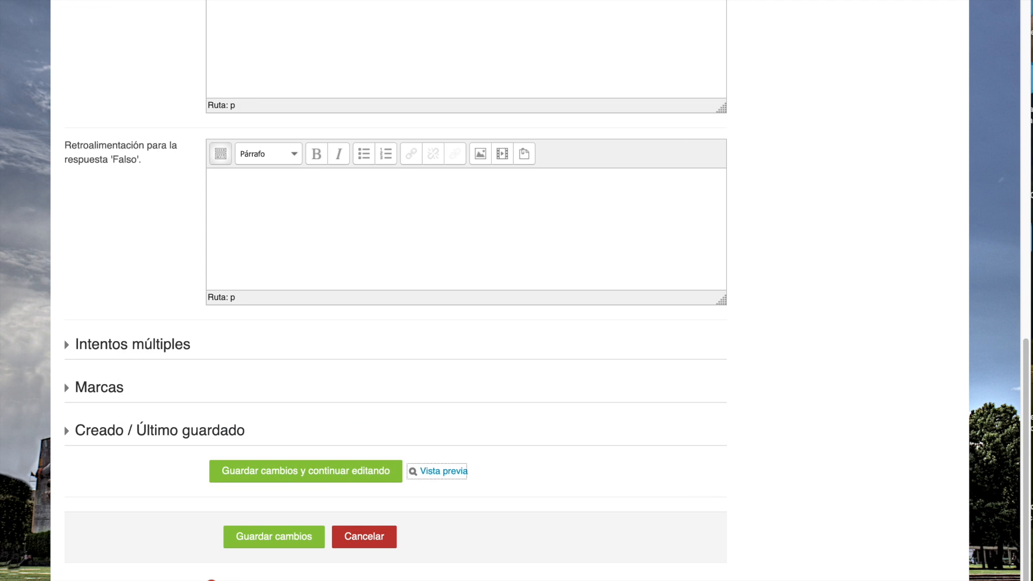
- Save question U1P2 to the question bank and start a new question of type Ensayo
click(275, 537)
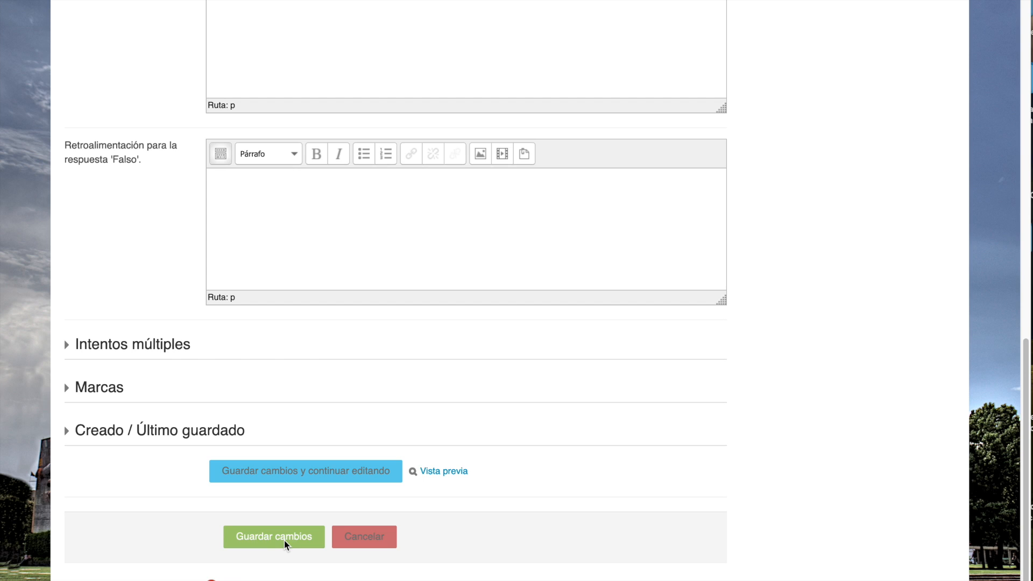
click(375, 473)
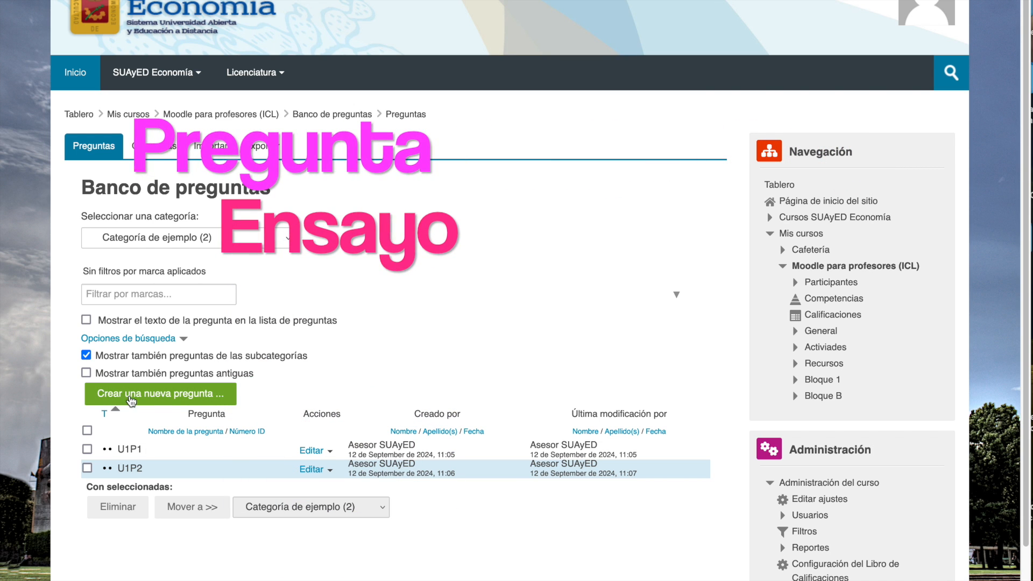
click(162, 398)
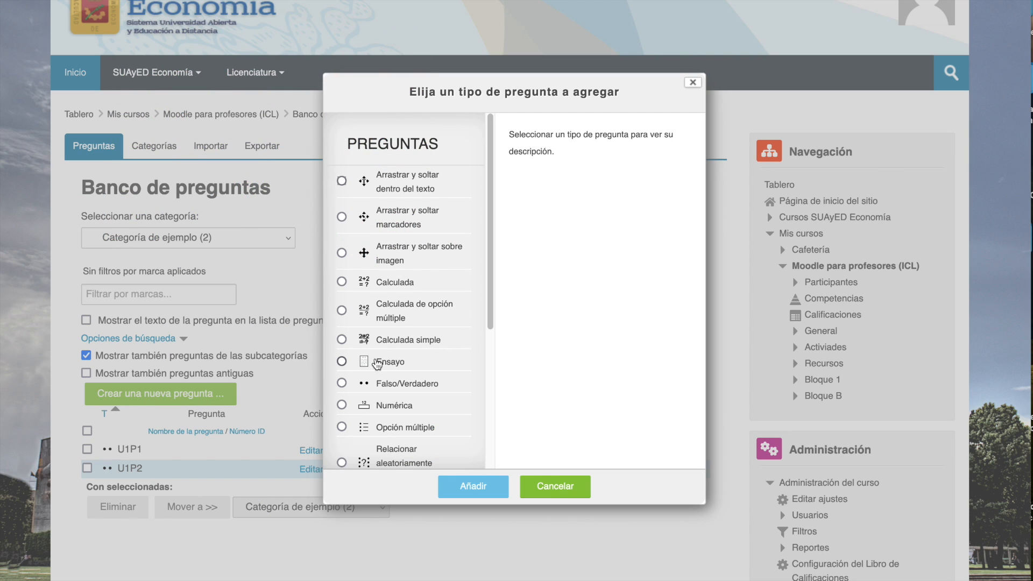
click(342, 360)
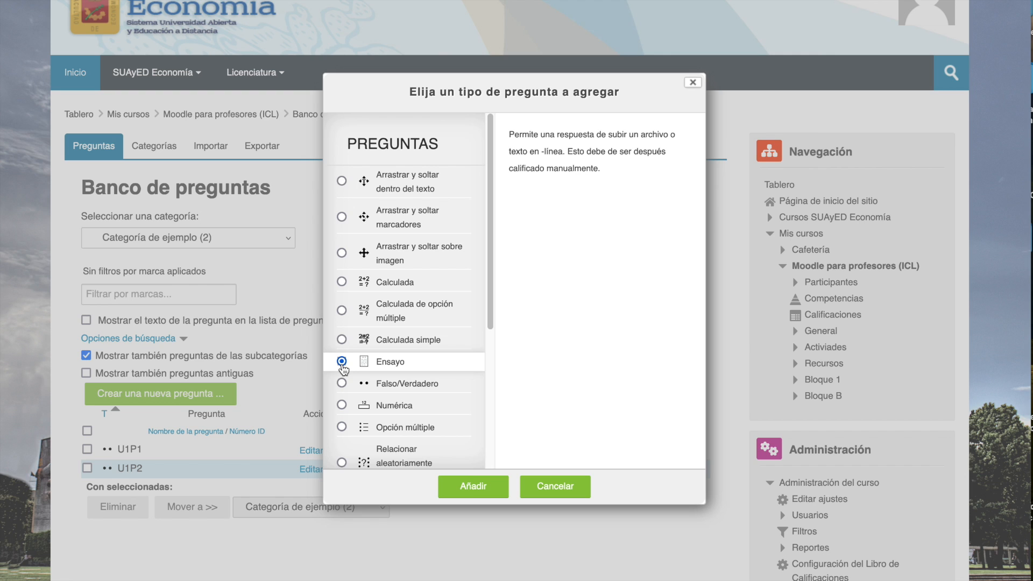
click(472, 487)
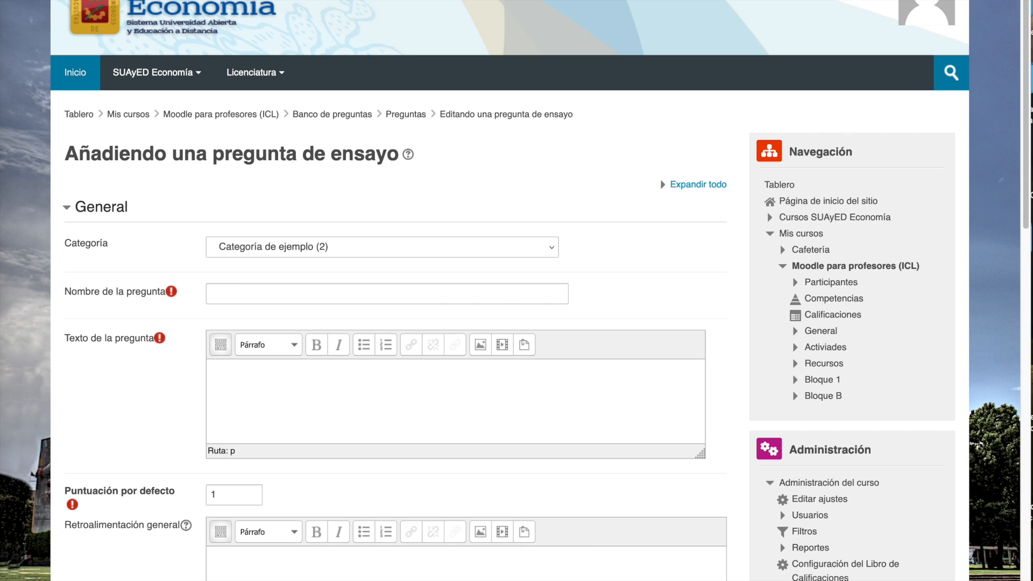
- Name the essay question U1P3 and paste "Analiza el impacto de las políticas fiscales y monetarias…" into its question text, enlarging the text box slightly
click(249, 385)
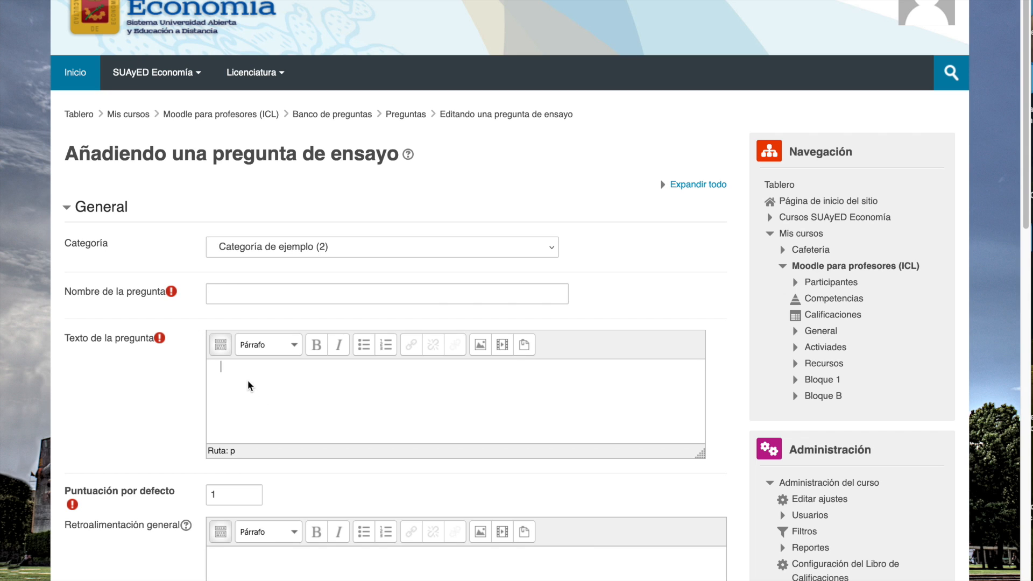
click(233, 295)
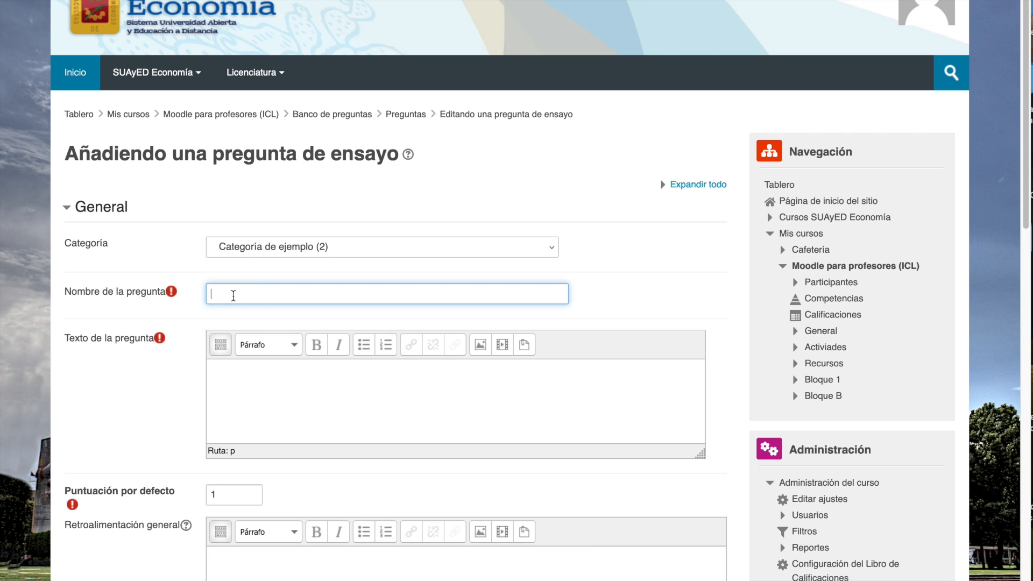
text(U1P3)
click(255, 387)
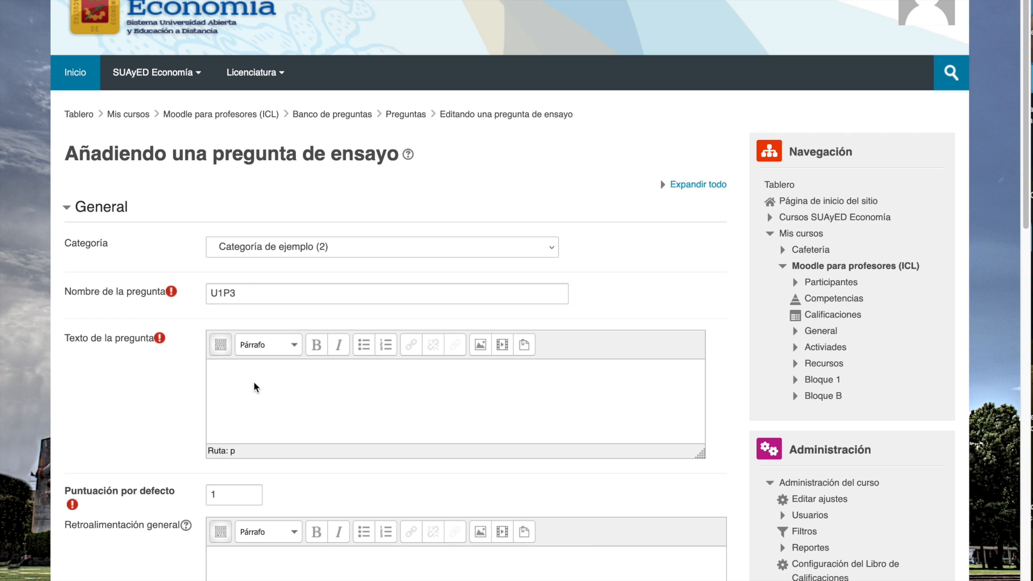
text(Analiza el impacto de las políticas fiscales y monetarias en la estabilidad económica de un país. En tu respuesta, discute cómo cada tipo de política puede influir en el crecimiento económico, el empleo y la inflación. Incluye ejemplos históricos o contemporáneos para ilustrar tu análisis.)
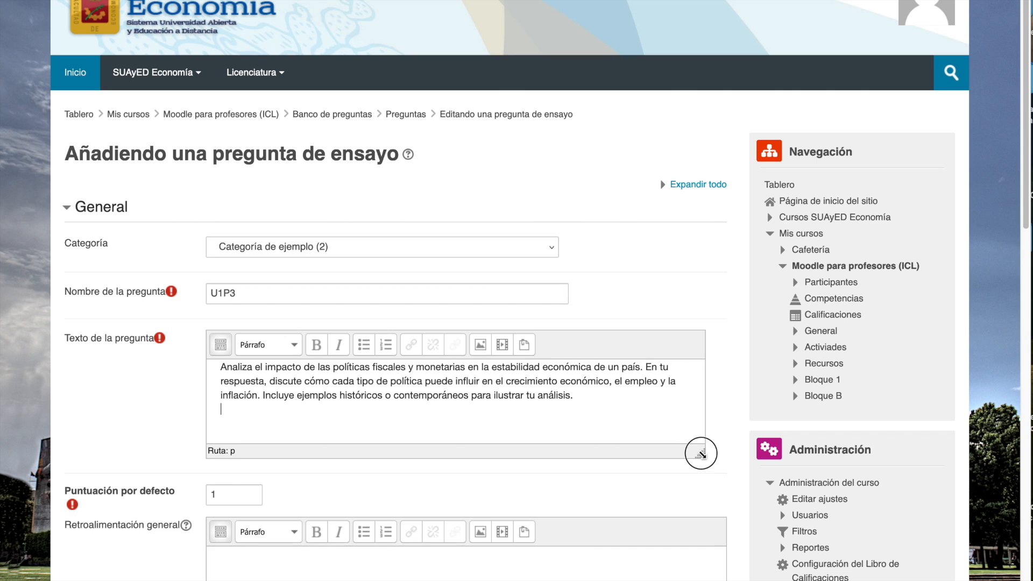
drag(701, 454, 703, 474)
- Review the essay form's default score, general feedback field and Opciones de respuesta settings
scroll(197, 405, down, 2)
scroll(214, 315, down, 7)
scroll(242, 269, up, 4)
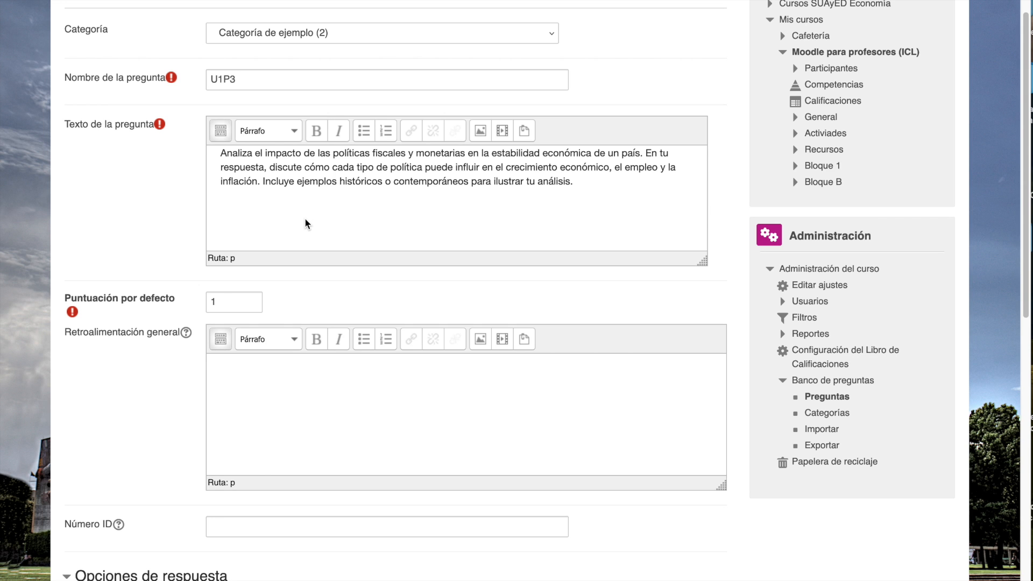
scroll(305, 223, down, 6)
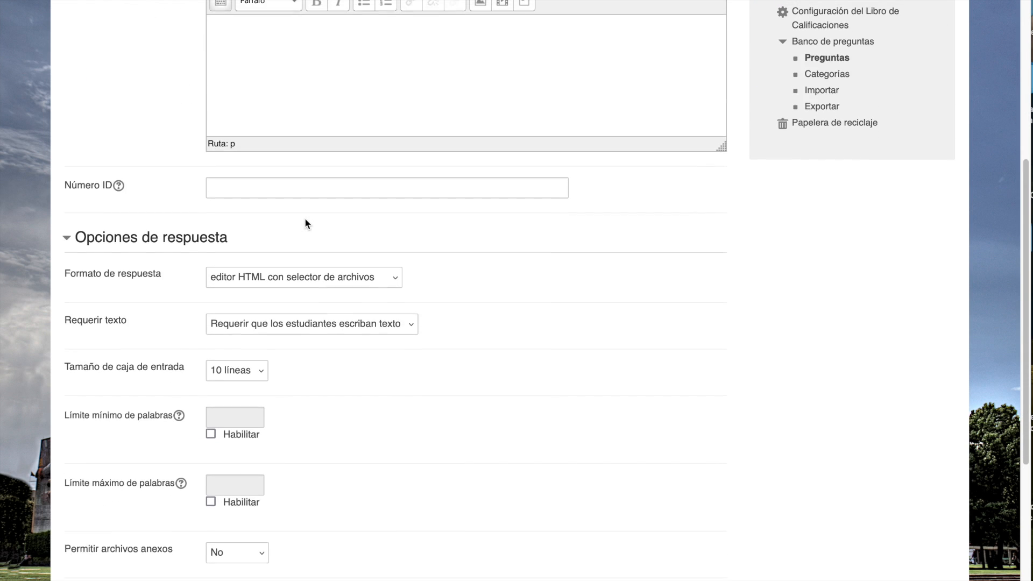
scroll(306, 223, up, 1)
scroll(305, 218, up, 2)
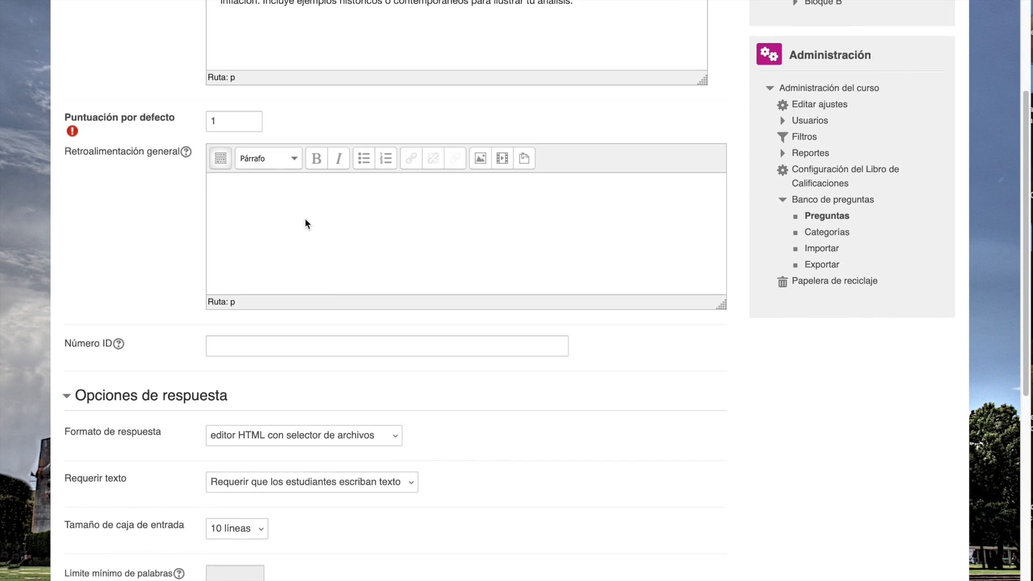
- Save essay question U1P3 while keeping it open for editing, and open its preview
scroll(305, 217, down, 1)
scroll(305, 220, down, 8)
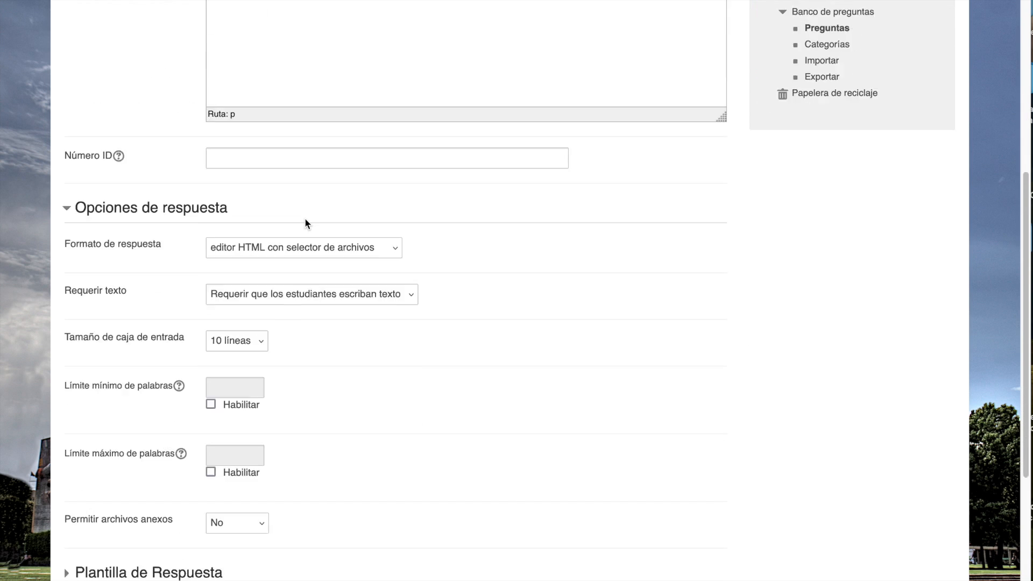
scroll(304, 220, down, 5)
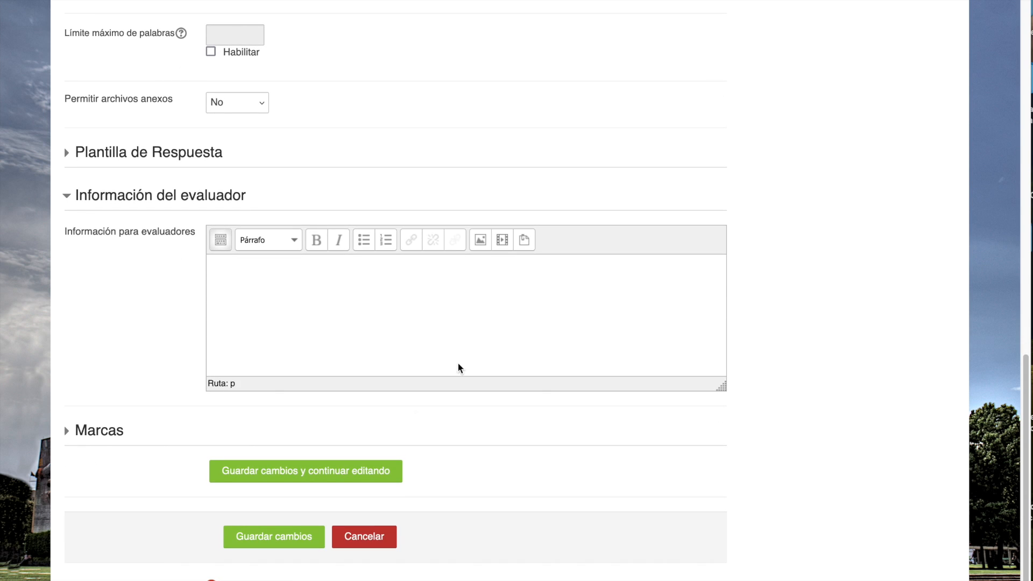
click(333, 471)
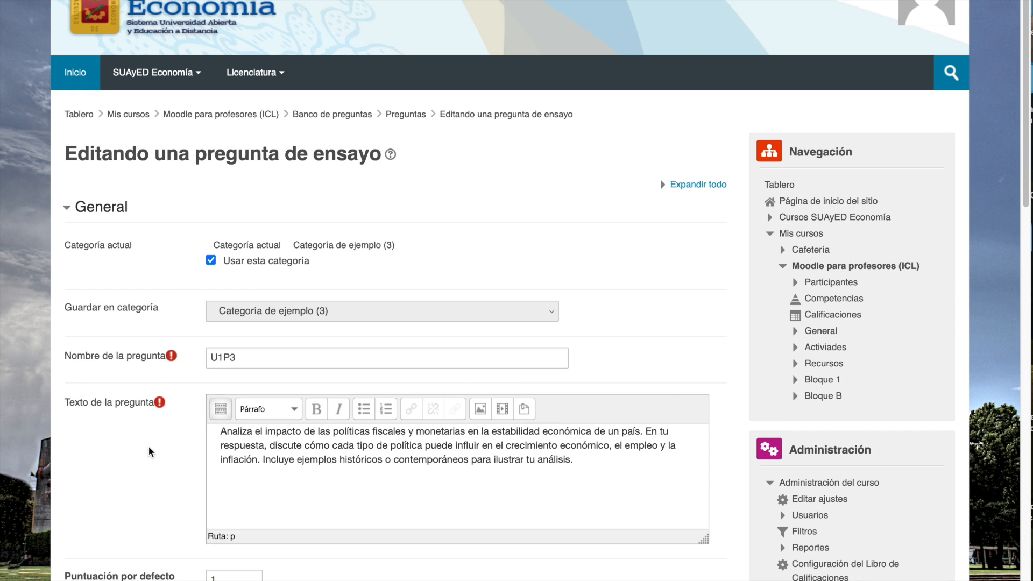
scroll(147, 446, down, 20)
scroll(247, 448, down, 1)
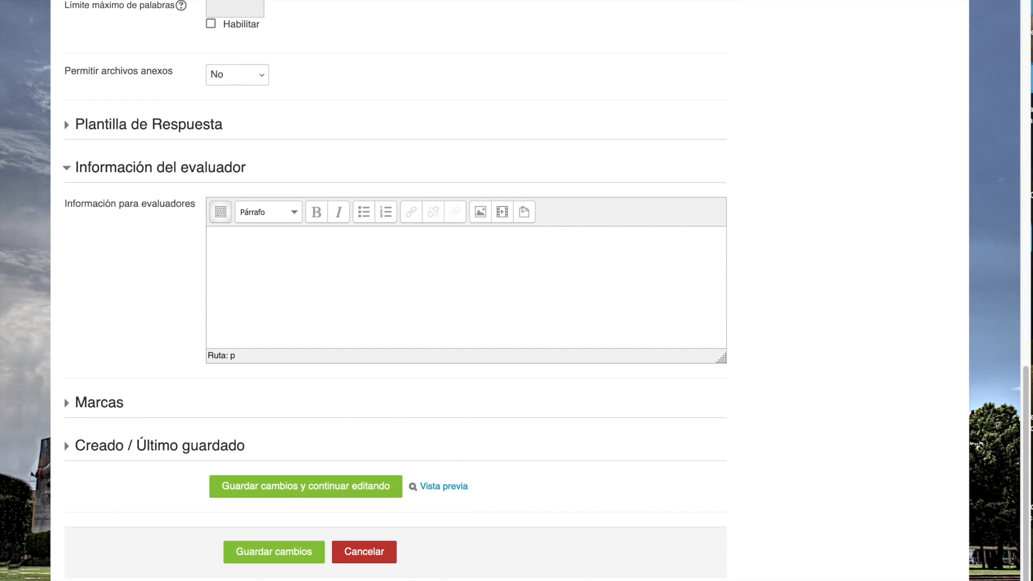
click(443, 486)
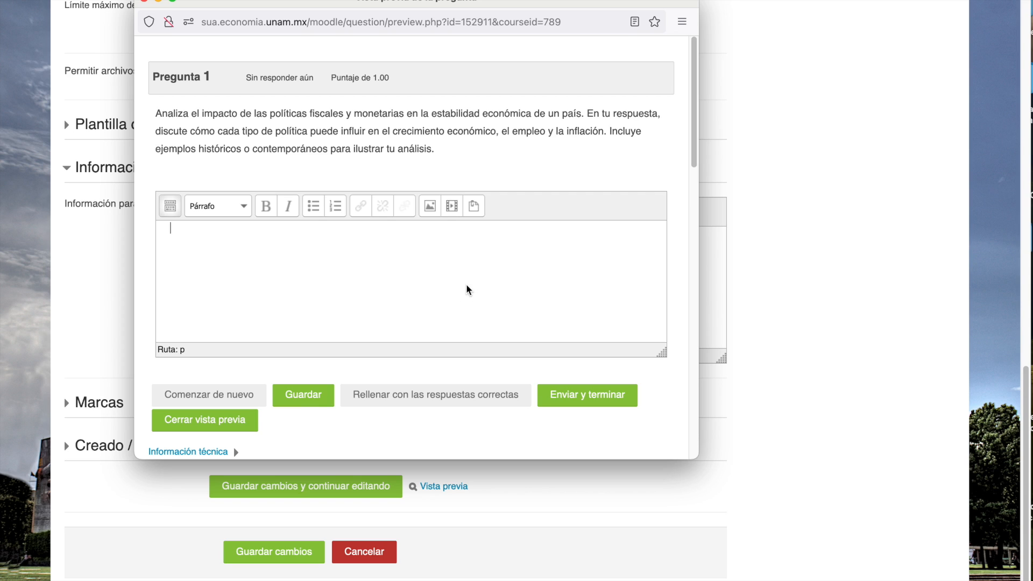
- Try the preview's answer editor with repeated "Texto texto", expand its formatting tools, and close the preview, discarding the answer
text(Texto texto)
drag(237, 230, 164, 232)
key(super+c)
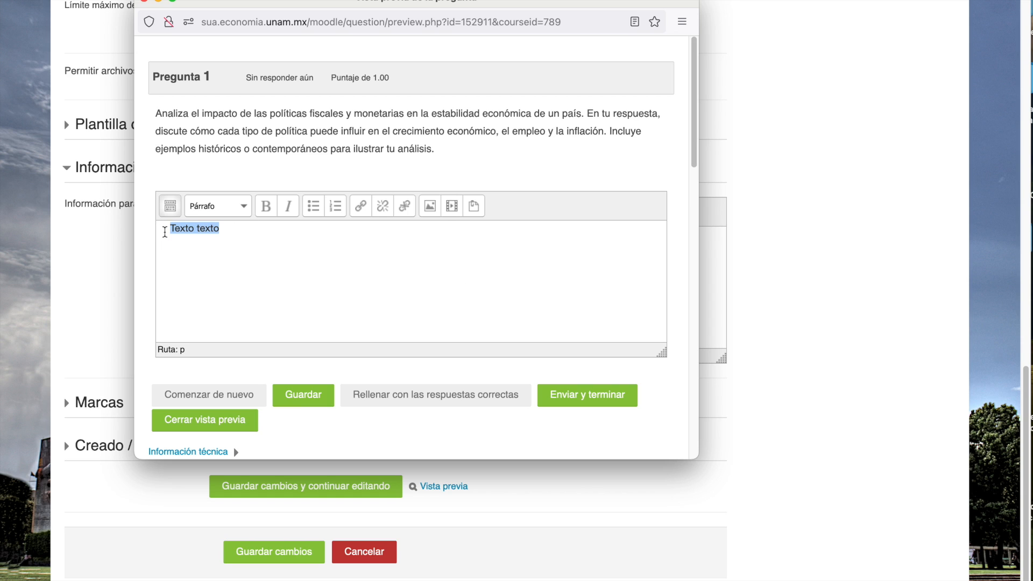
click(255, 233)
key(super+v)
key(super+v)
key(super+v)
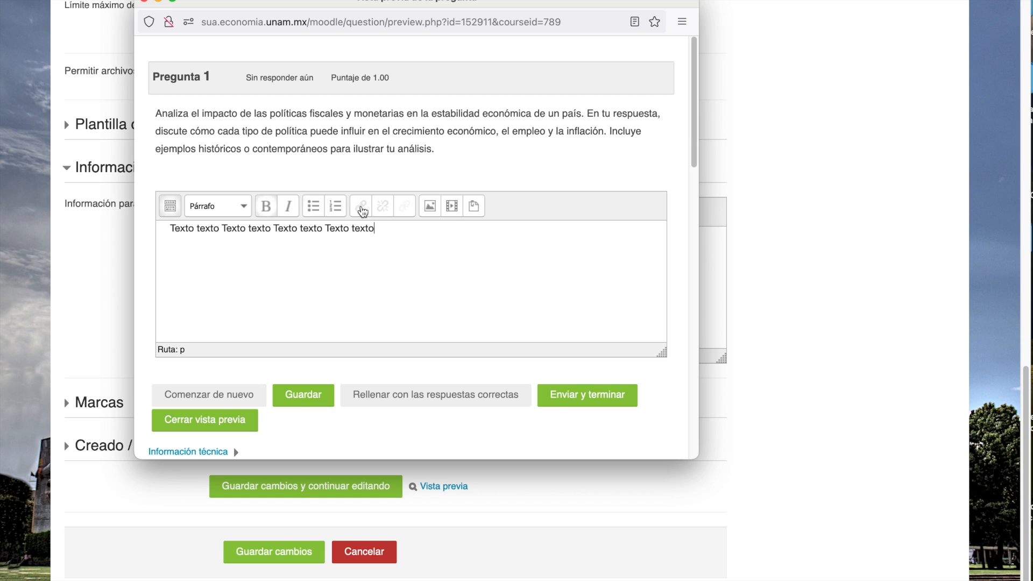
click(171, 205)
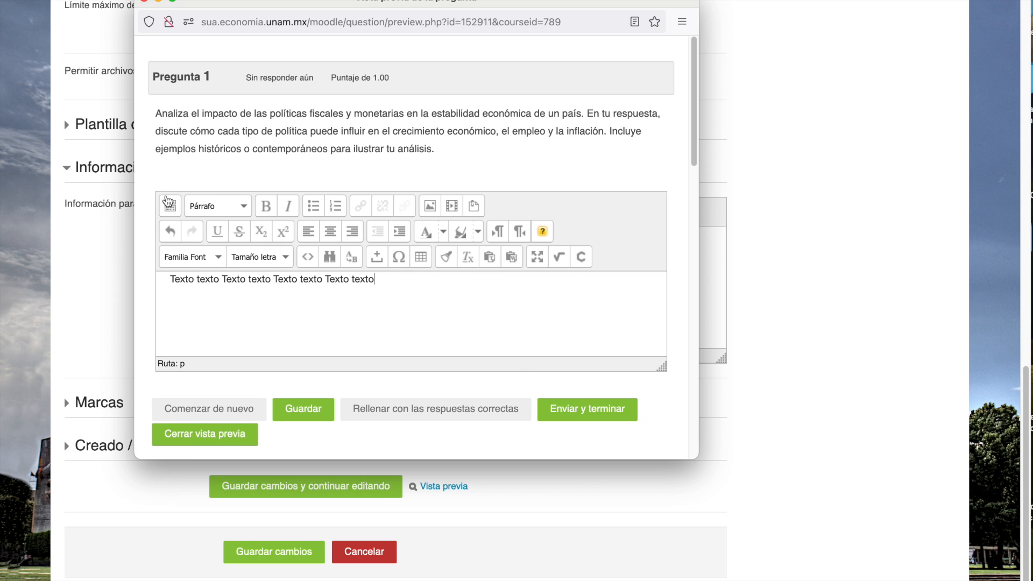
click(144, 2)
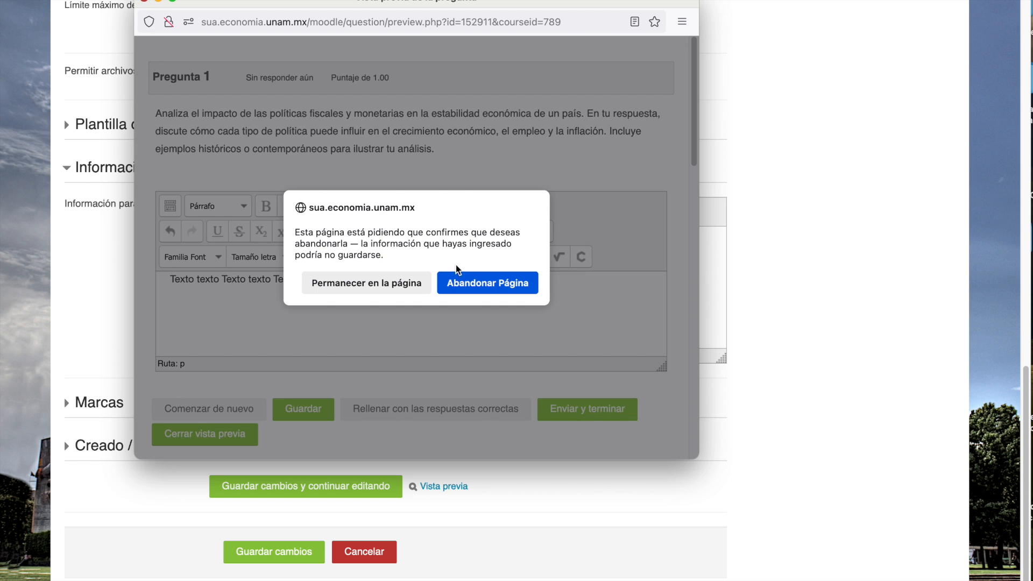
click(470, 282)
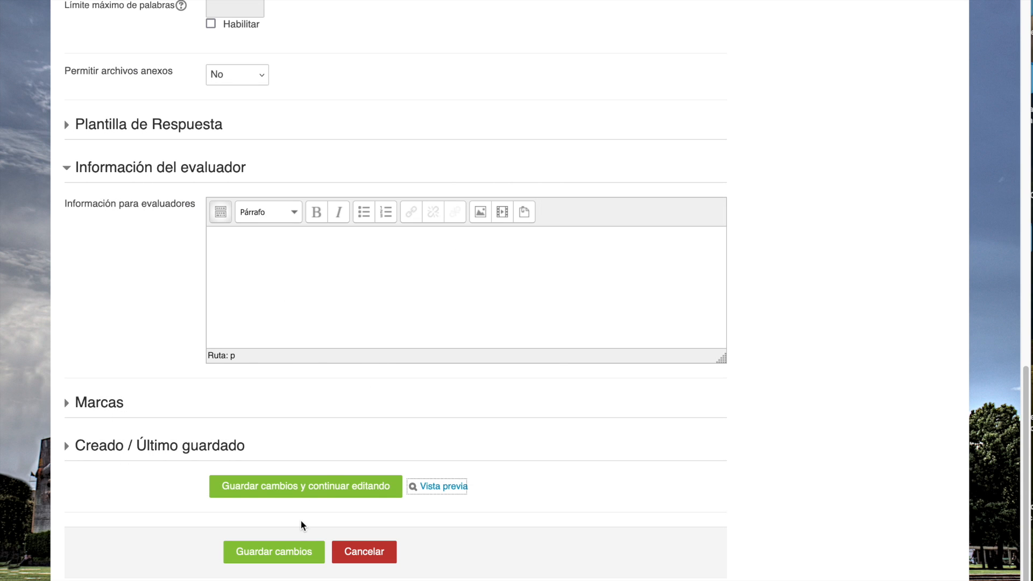
- Save question U1P3 to the question bank and start another question of type Ensayo
click(291, 554)
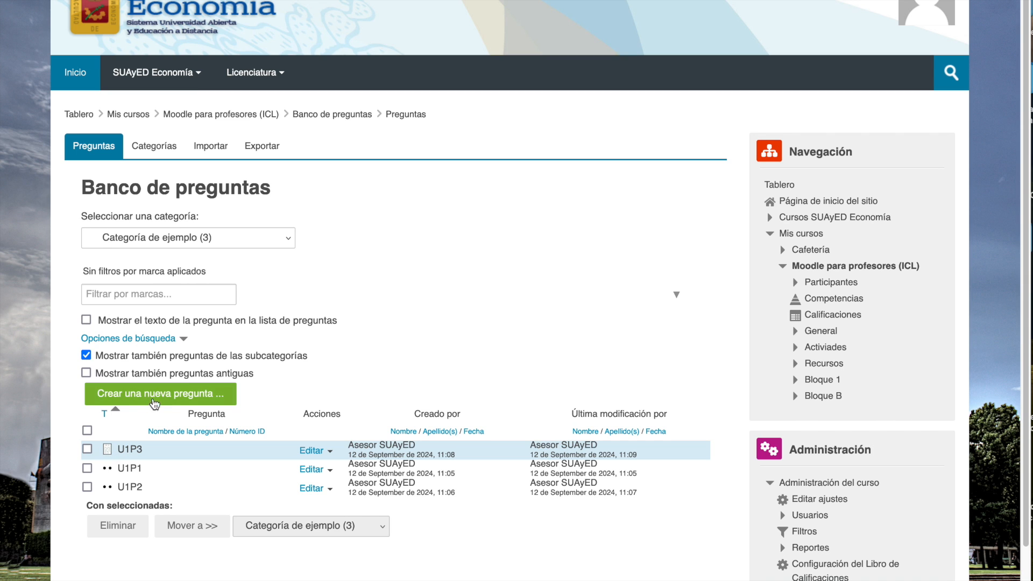
click(154, 404)
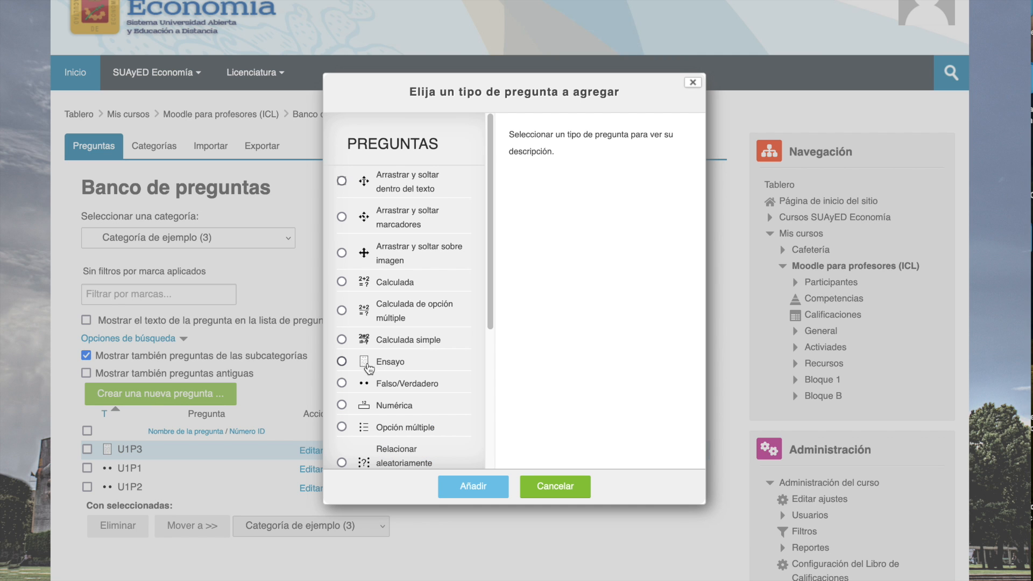
click(368, 367)
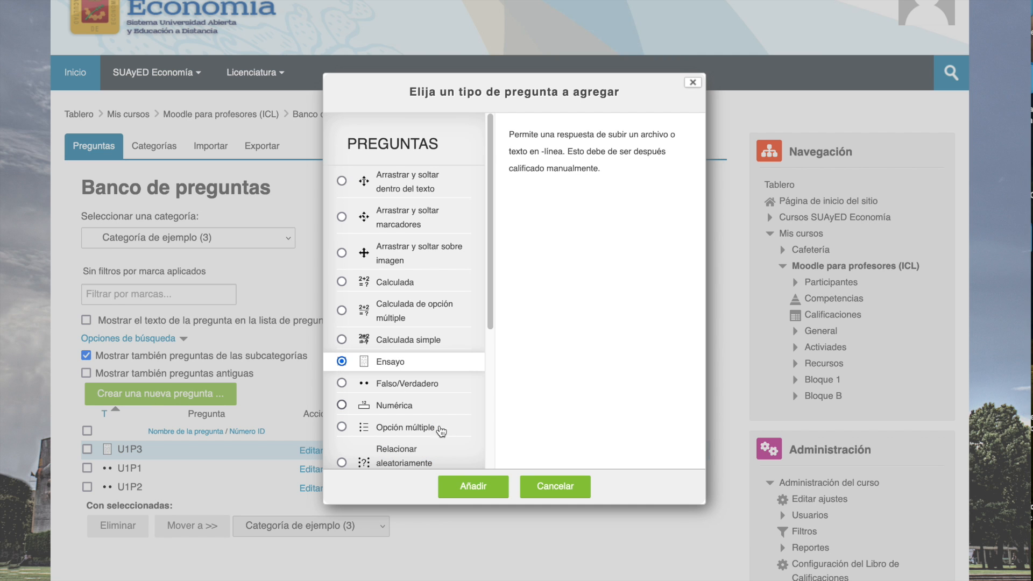
click(472, 486)
- Name the essay question U1P4 and paste "Examina la relación entre el comercio internacional y la desigualdad económica…" into its question text
click(234, 297)
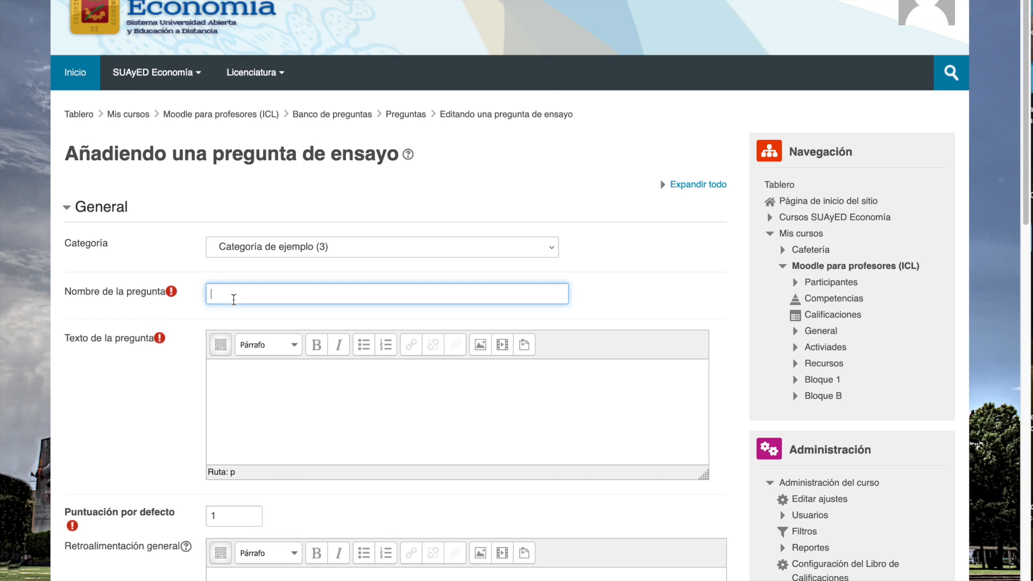
text(U1P4)
key(Tab)
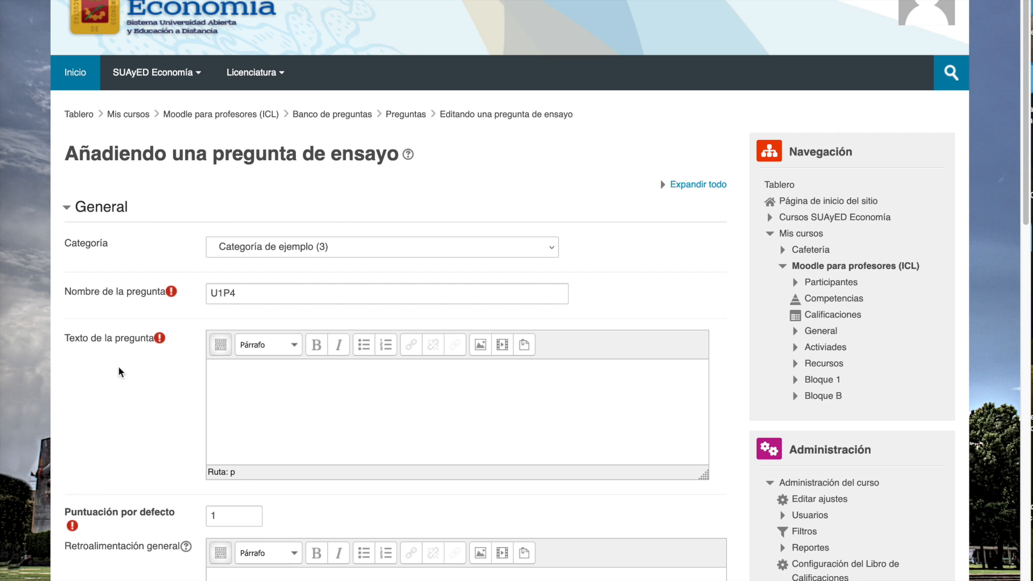
click(277, 391)
text(Examina la relación entre el comercio internacional y la desigualdad económica a nivel global. En tu respuesta, aborda cómo las políticas comerciales, los aranceles y los acuerdos de libre comercio, pueden afectar a diferentes economías y sectores de manera desigual. Proporciona ejemplos específicos para apoyar tu argumentación y discute las posibles soluciones para mitigar los efectos negativos en la desigualdad.)
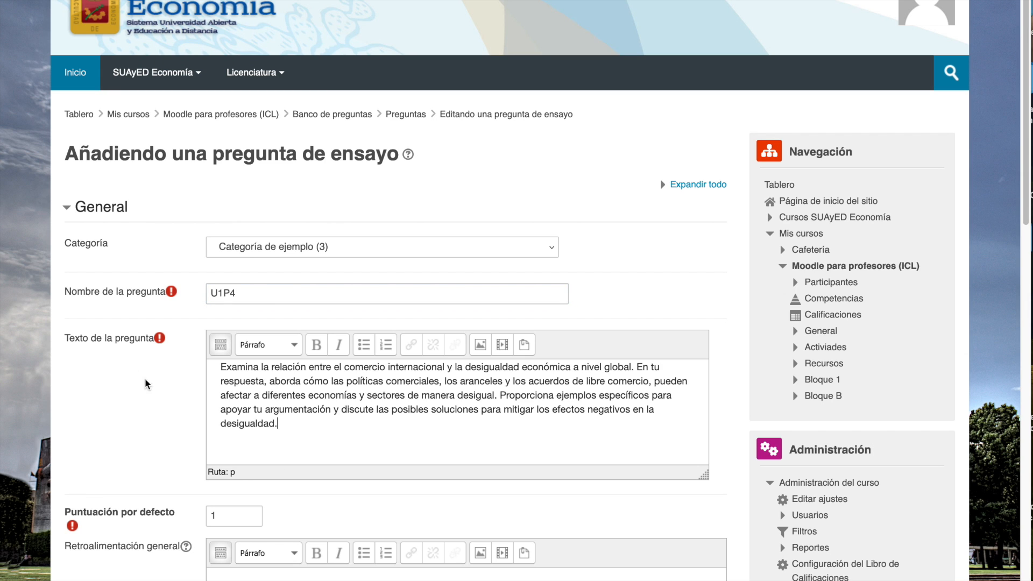
- Review the essay form's Opciones de respuesta, examining the choices for Formato de respuesta and Requerir texto
scroll(134, 386, down, 2)
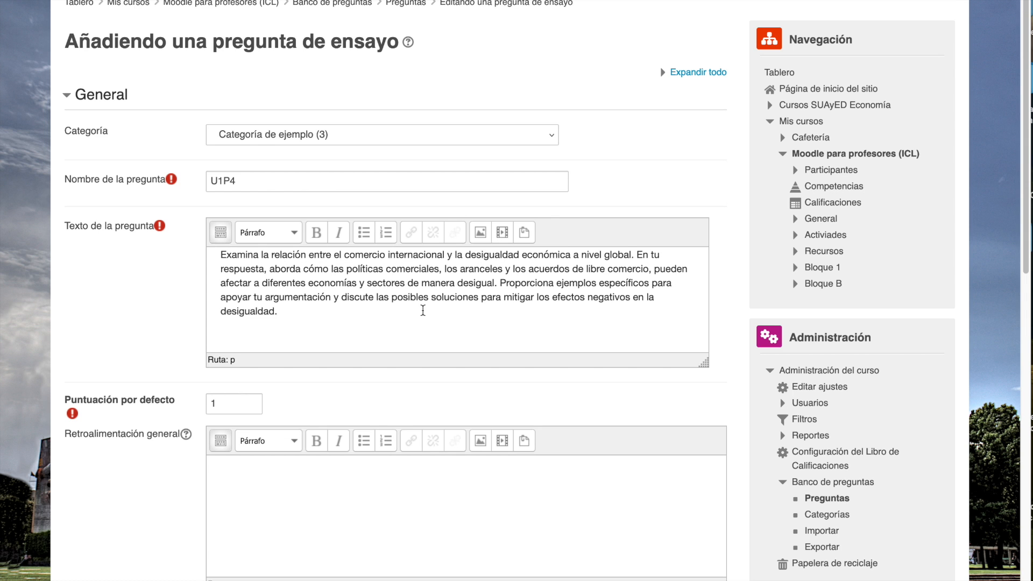
scroll(422, 311, down, 15)
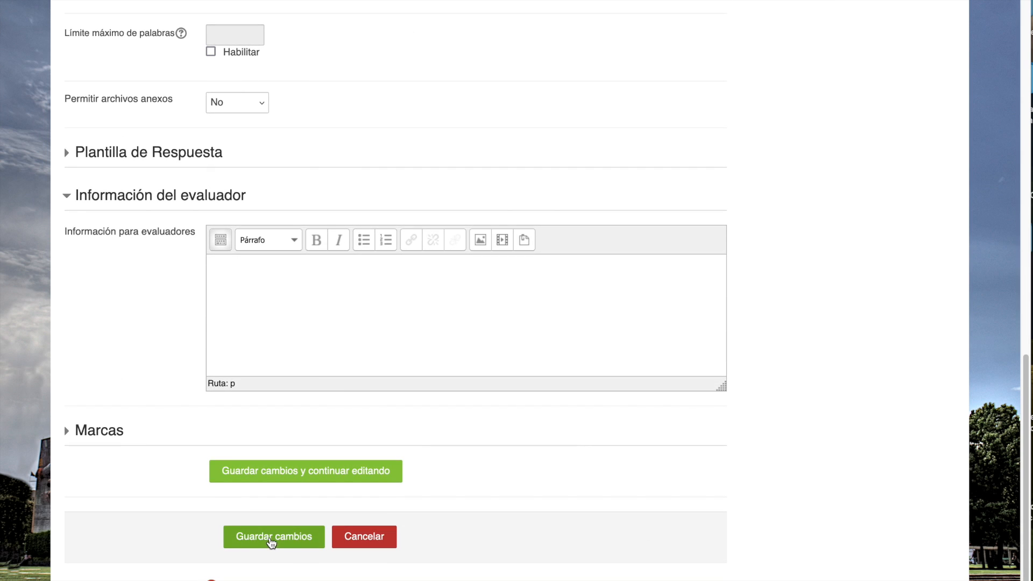
scroll(289, 379, up, 10)
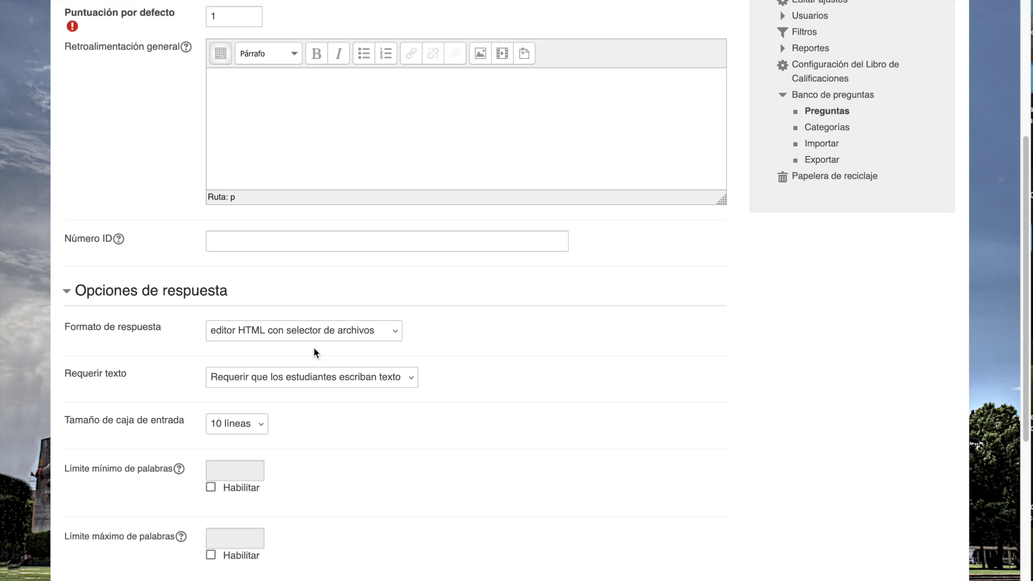
scroll(473, 359, down, 5)
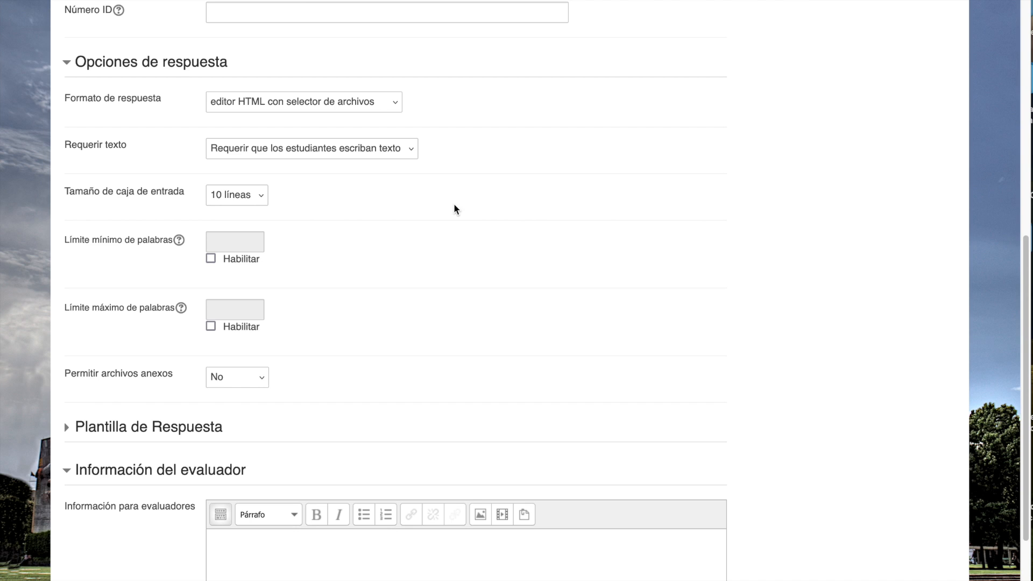
click(396, 115)
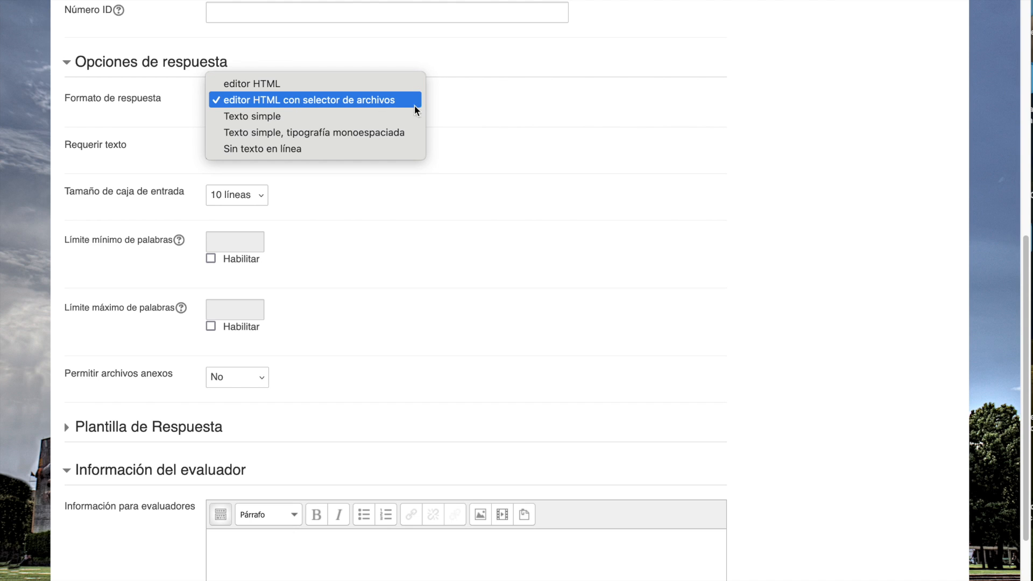
click(484, 120)
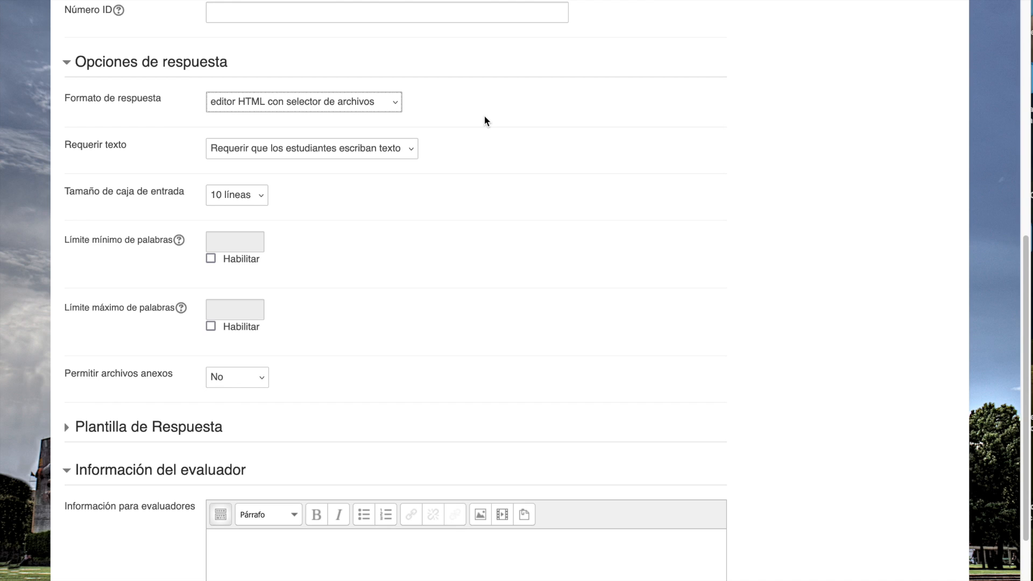
click(411, 148)
click(383, 148)
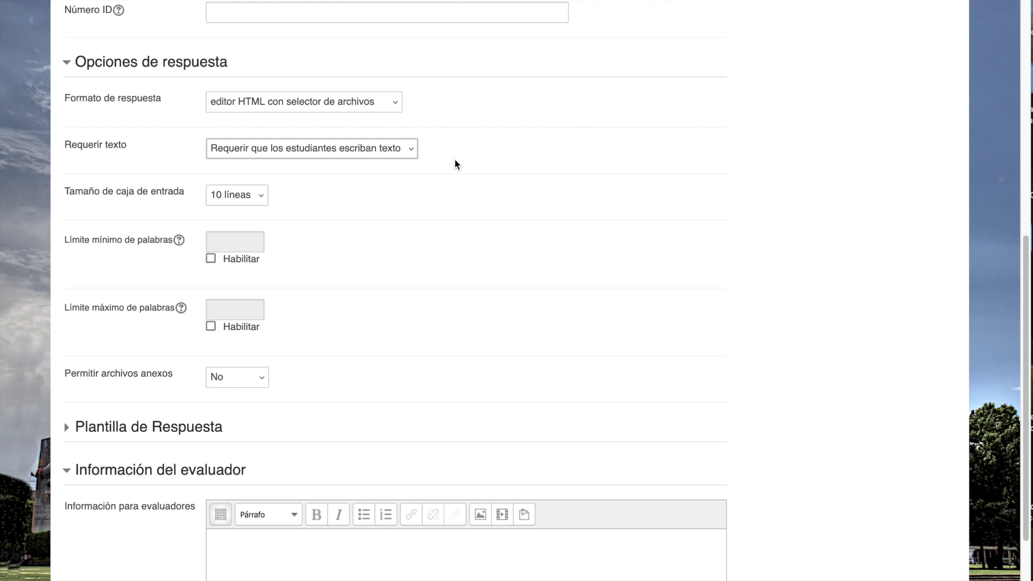
- Set U1P4's Tamaño de caja de entrada to 40 líneas and save the question to the question bank
click(258, 196)
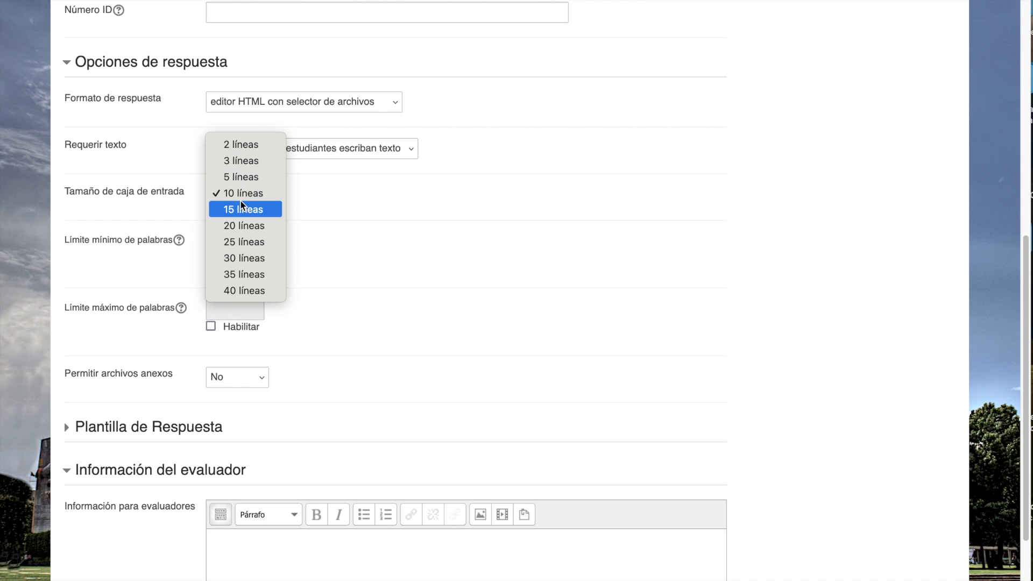
click(245, 289)
scroll(365, 253, down, 3)
scroll(365, 251, down, 4)
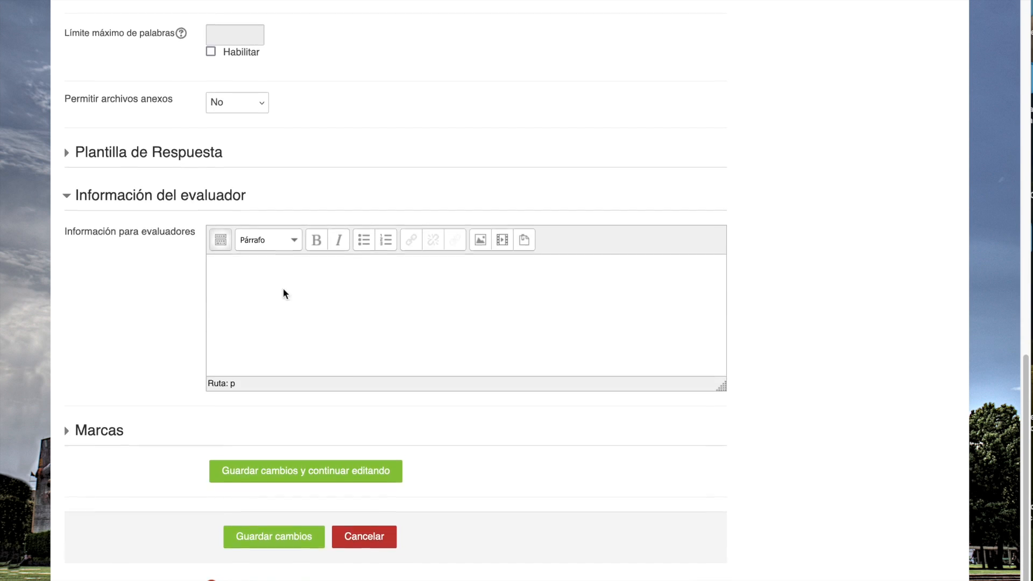
click(253, 539)
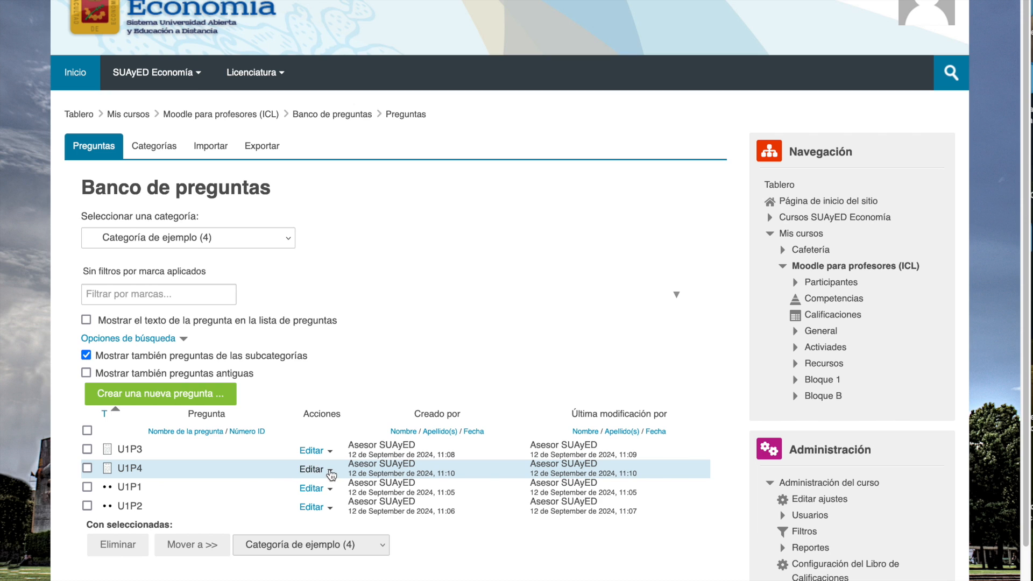
- Preview question U1P4 to check its answer box and review the preview's attempt and display options
click(330, 472)
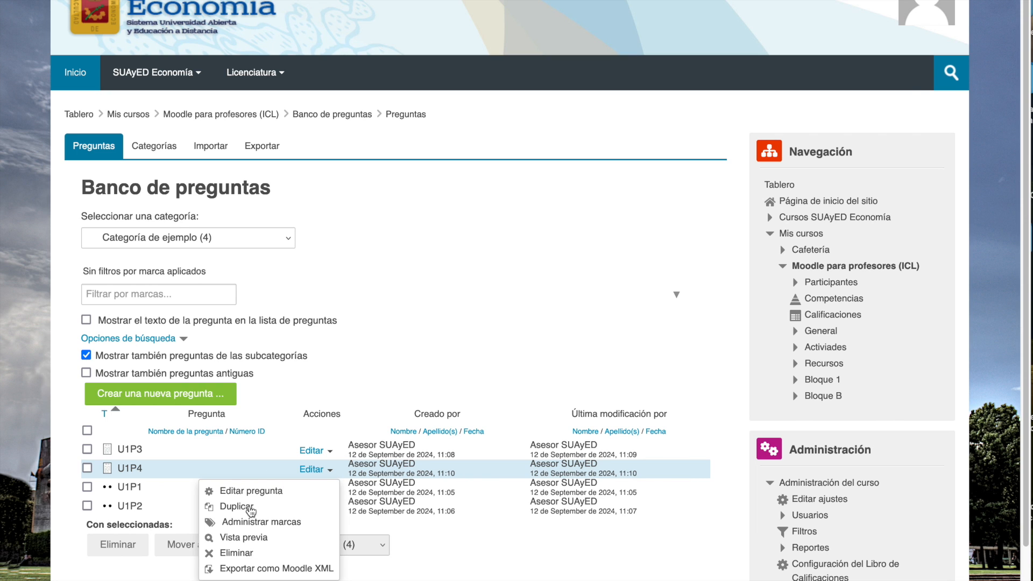
click(248, 537)
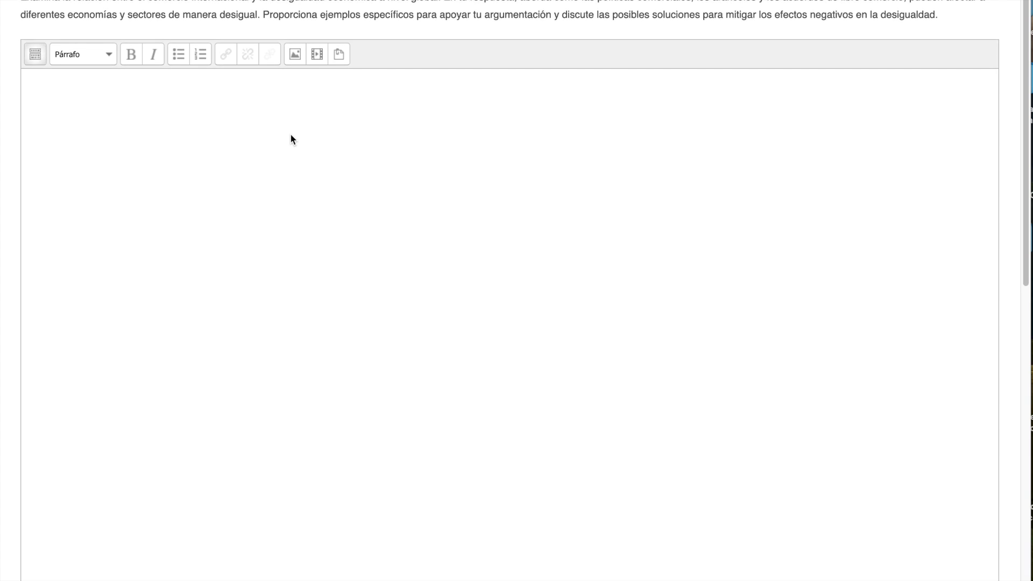
scroll(290, 133, down, 10)
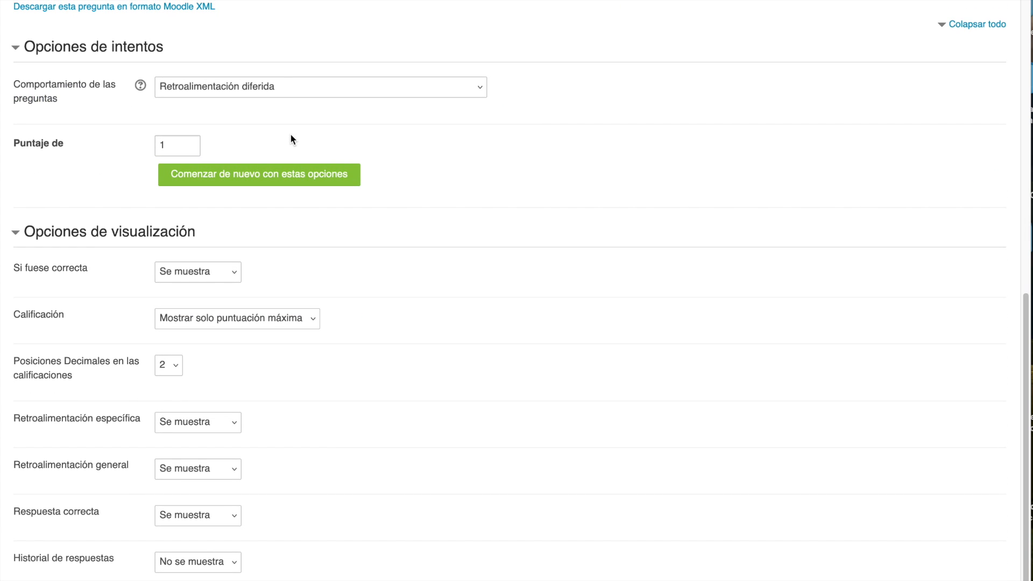
scroll(290, 139, up, 6)
scroll(291, 140, up, 10)
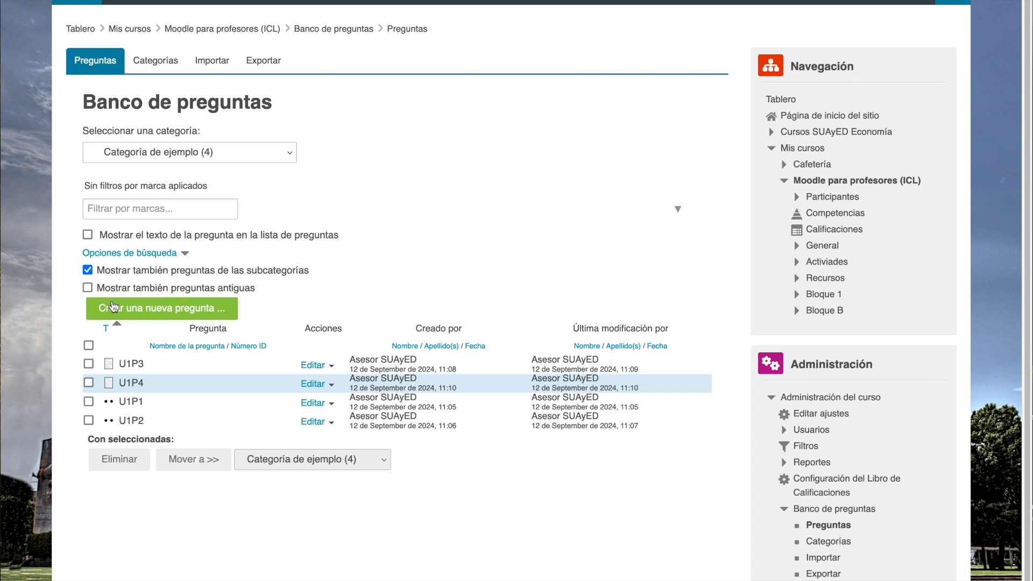
- Start a new question of type Opción múltiple in the question bank
click(158, 311)
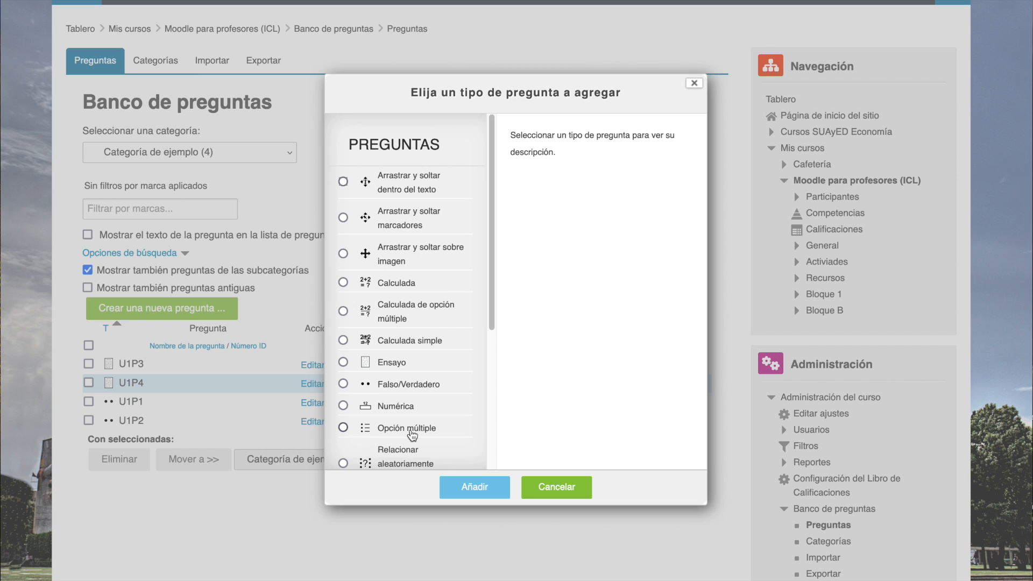
click(392, 430)
click(474, 487)
- Name the multiple-choice question U1P5 and paste "¿Cuál de los siguientes eventos tuvo un impacto significativo en la economía mexicana…" as its question text
scroll(444, 460, down, 4)
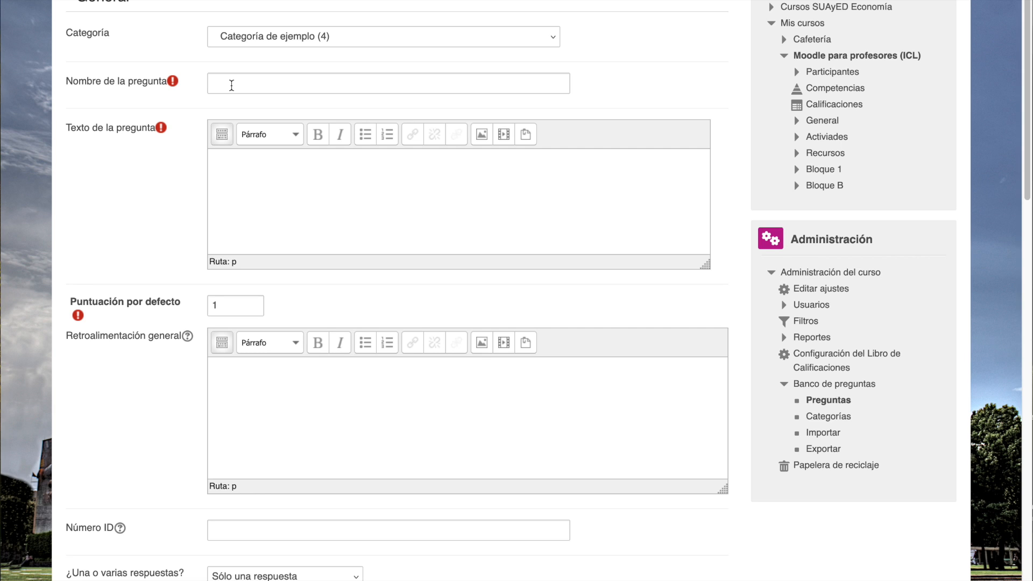
click(231, 85)
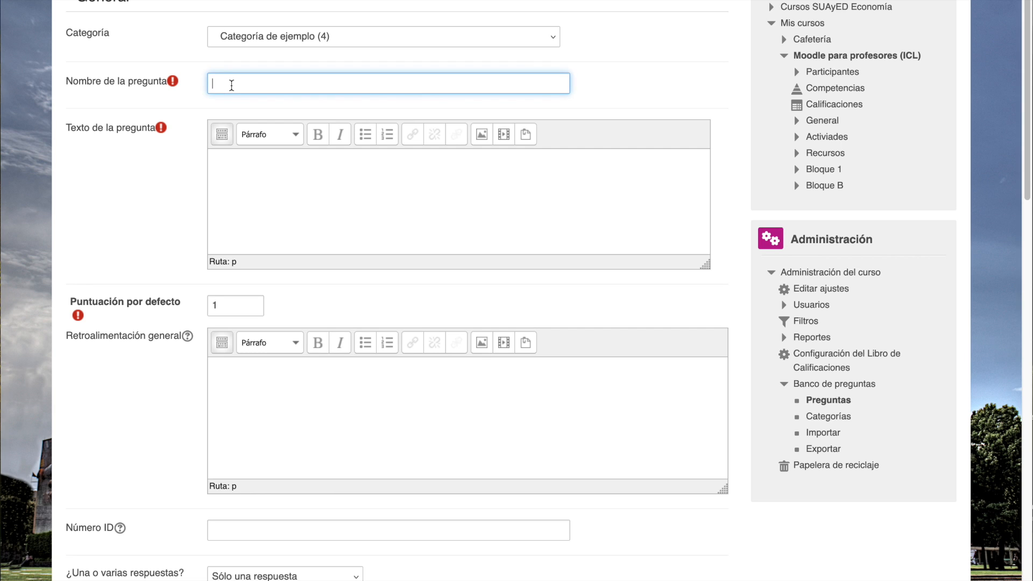
text(U1P5)
key(Tab)
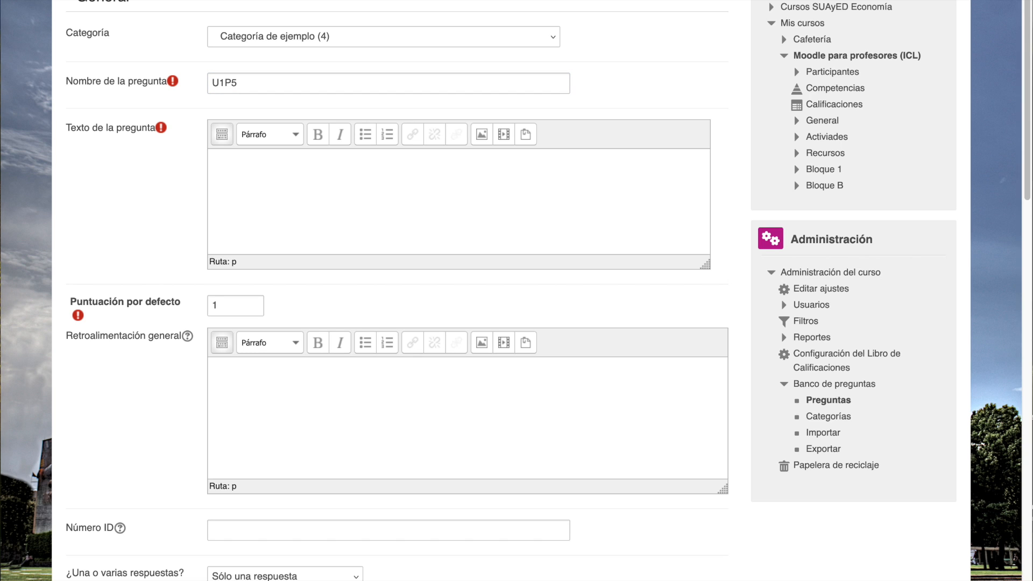
click(273, 194)
text(¿Cuál de los siguientes eventos tuvo un impacto significativo en la economía mexicana durante la década de 1980?)
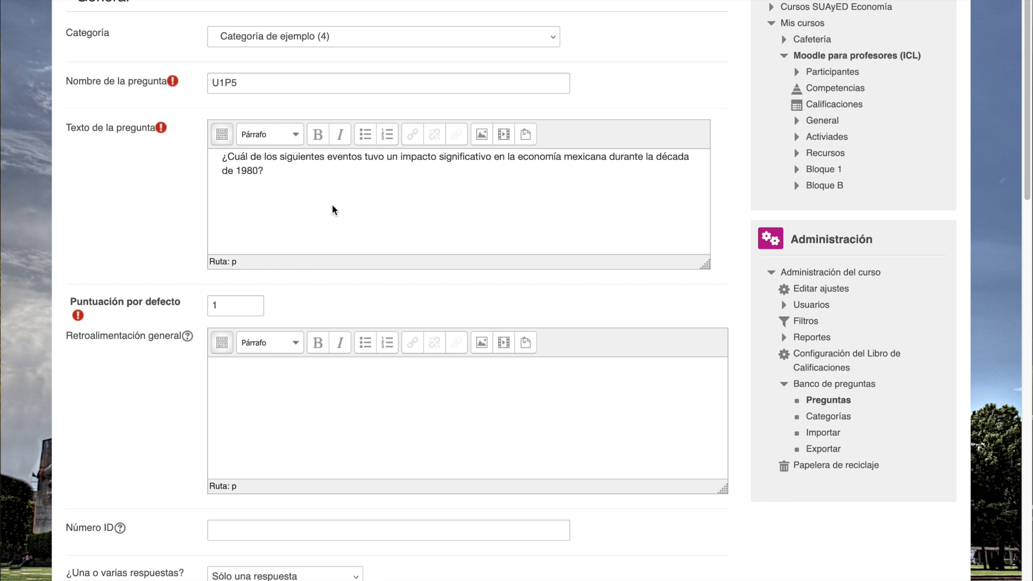
- Enter "La firma del Tratado de Libre Comercio de América del Norte (TLCAN)" as Opción 1 of question U1P5
scroll(163, 218, down, 5)
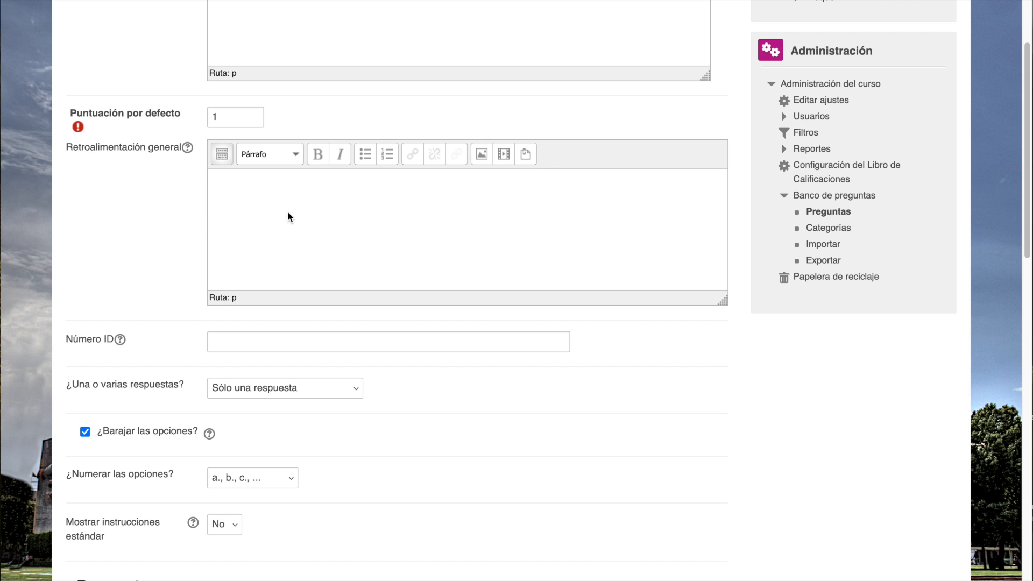
scroll(287, 215, down, 10)
scroll(288, 215, down, 6)
scroll(288, 215, up, 2)
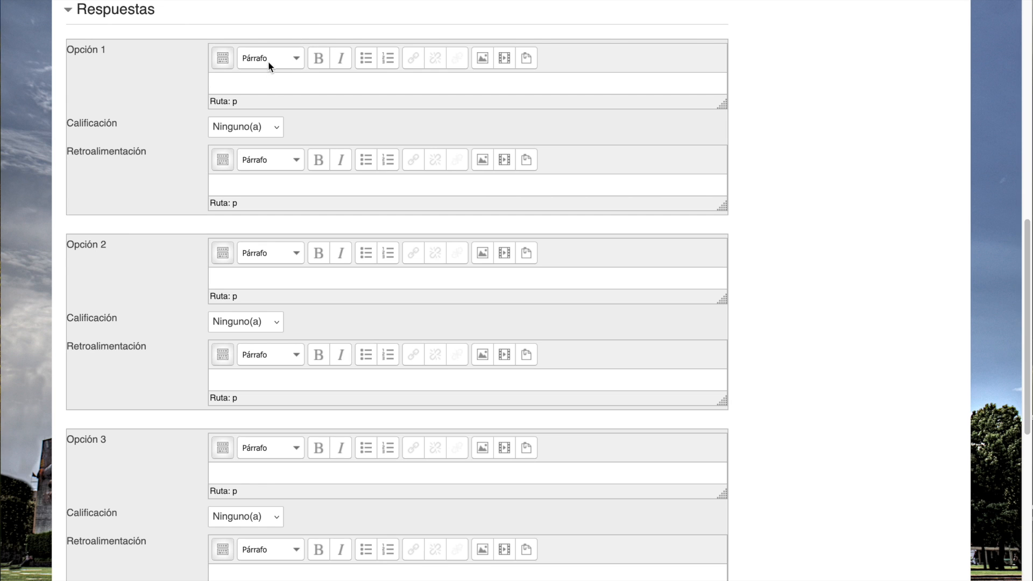
text(La firma del Tratado de Libre Comercio de América del Norte (TLCAN))
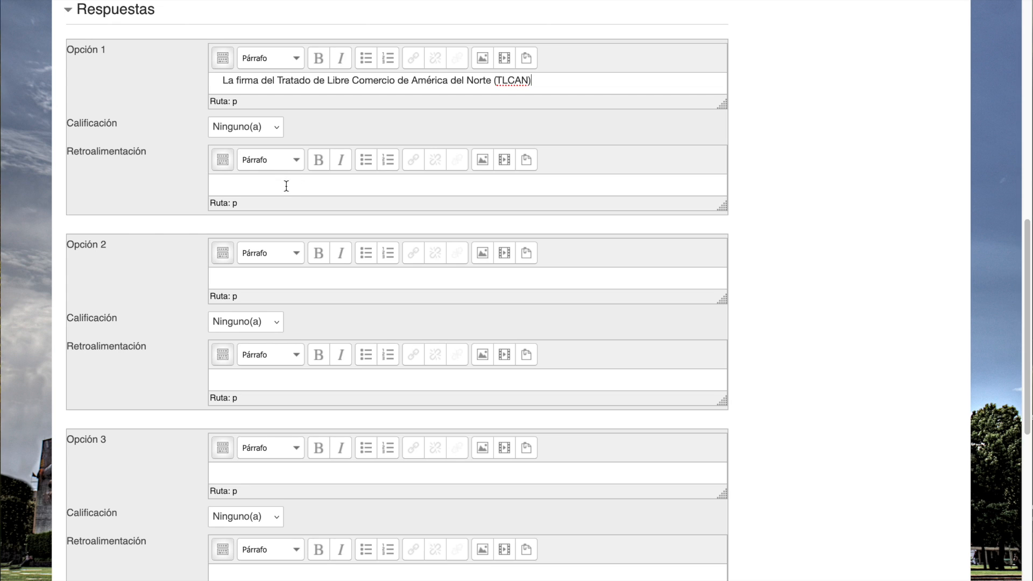
- Enter "La crisis de la deuda externa y la devaluación del peso" as Opción 2 and "La implementación del Plan Nacional de Desarrollo (PND)" as Opción 3
click(270, 274)
text(La crisis de la deuda externa y la devaluación del peso)
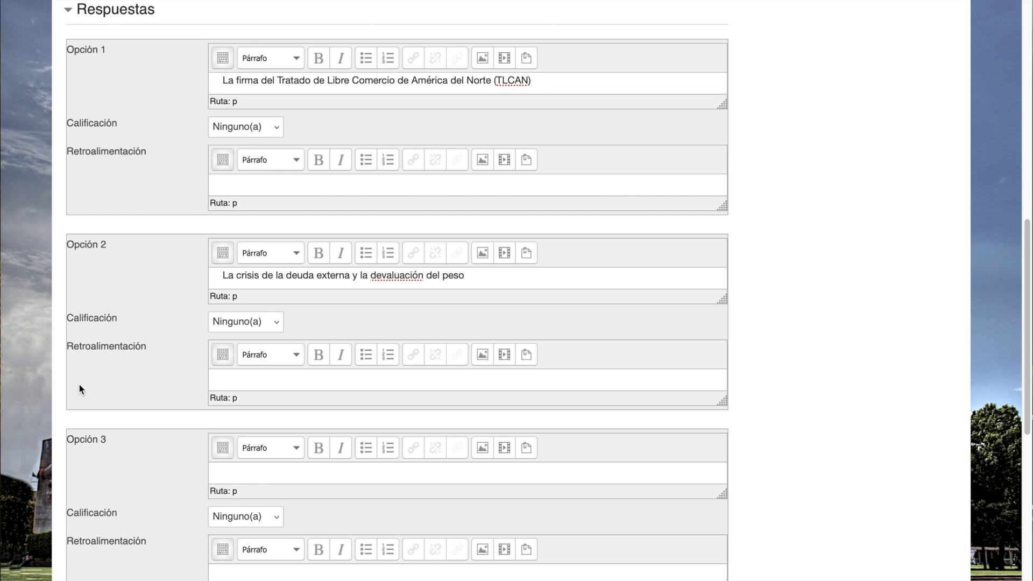
click(260, 473)
text(La implementación del Plan Nacional de Desarrollo (PND))
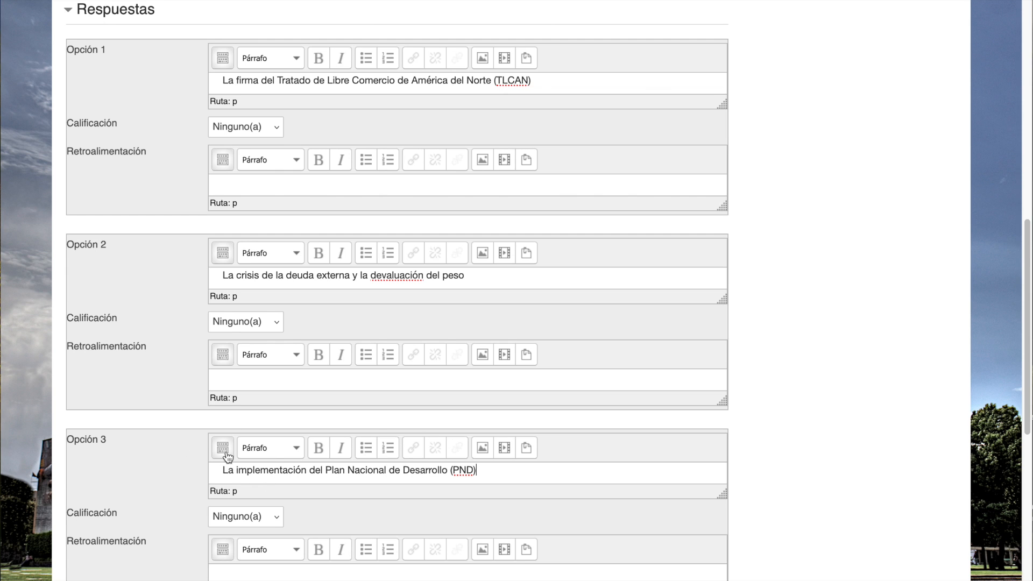
- Enter "La privatización de Pemex" as Opción 4 of the multiple-choice question
scroll(239, 460, down, 5)
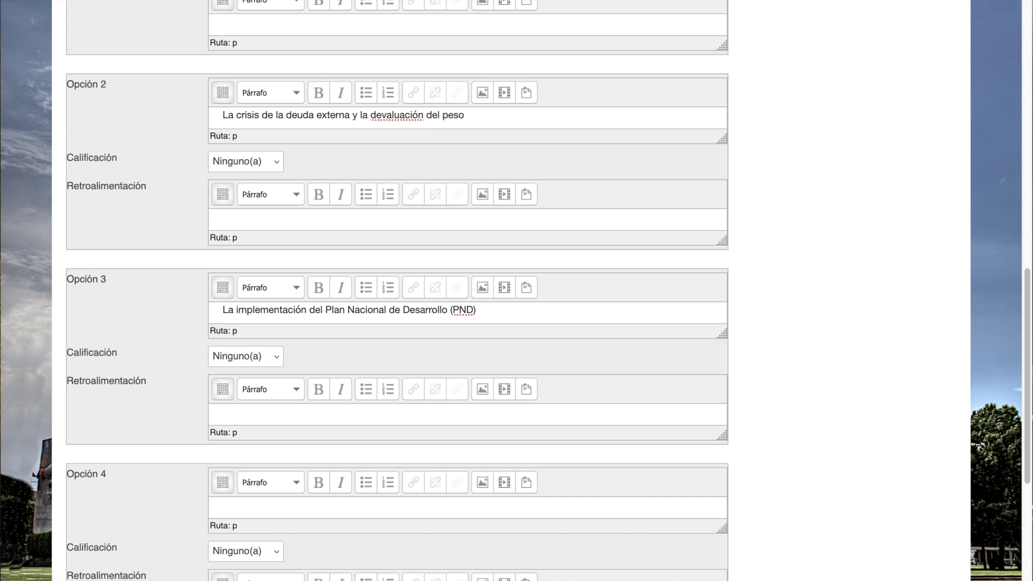
click(272, 505)
text(La privatización de Pemex)
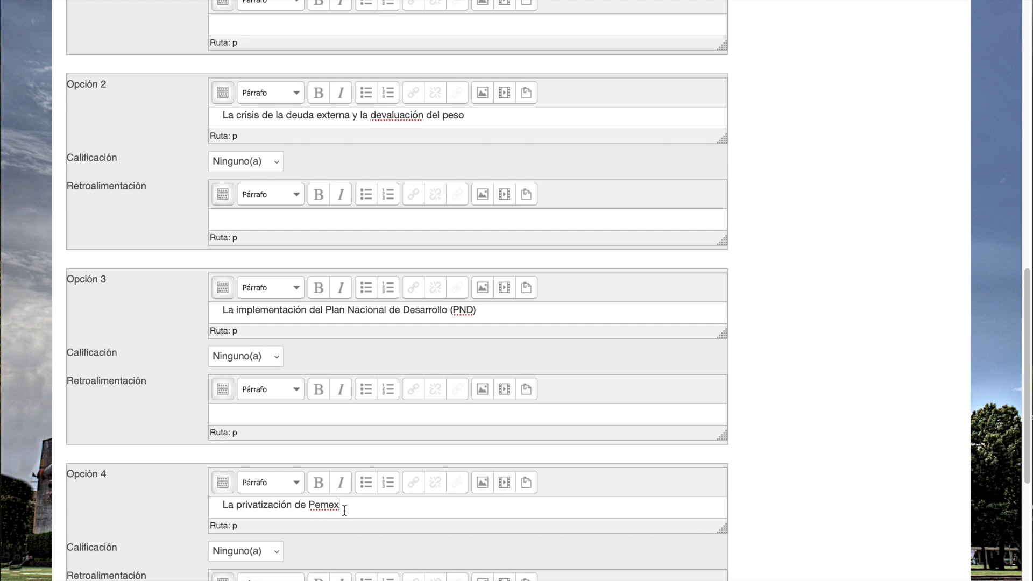
- Mark Opción 2, the external debt crisis answer, as correct by setting its Calificación to 100%
scroll(345, 510, up, 1)
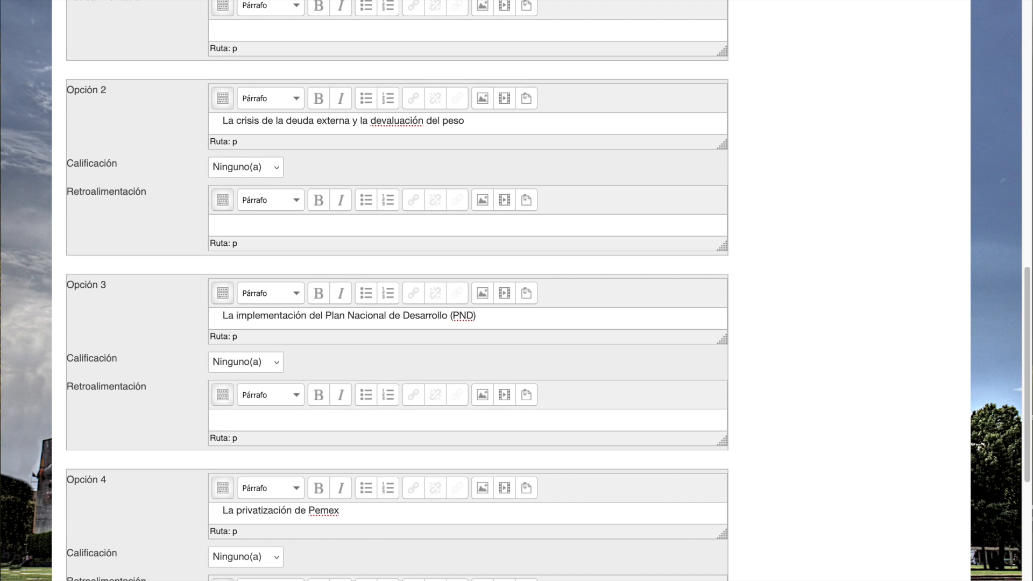
scroll(137, 193, up, 2)
scroll(139, 195, up, 2)
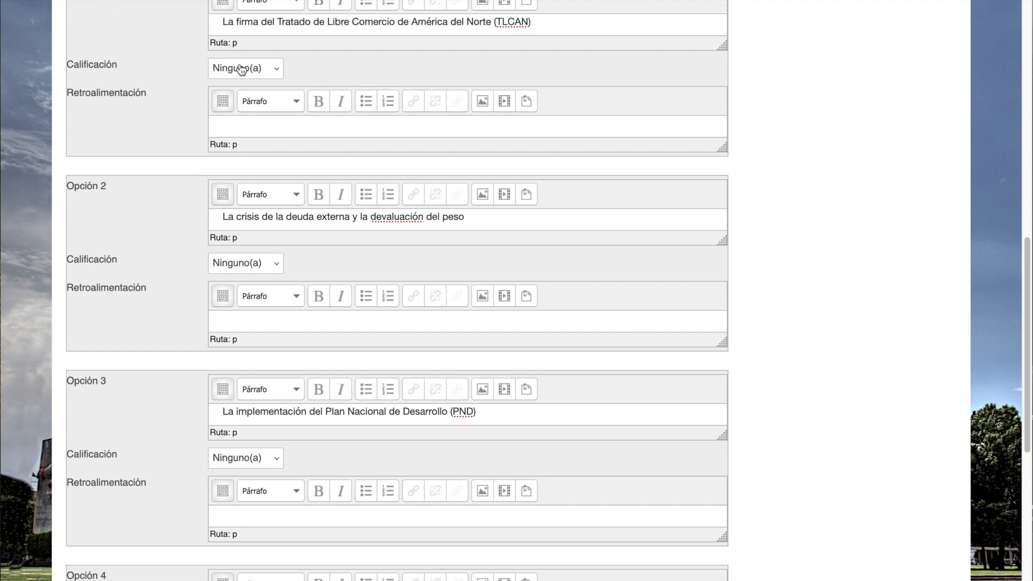
click(279, 75)
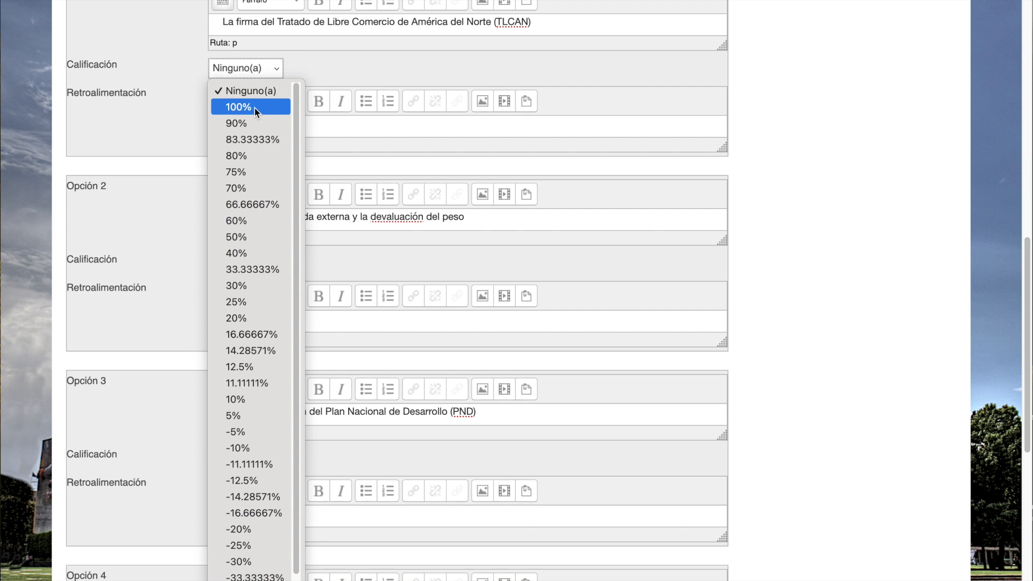
click(334, 79)
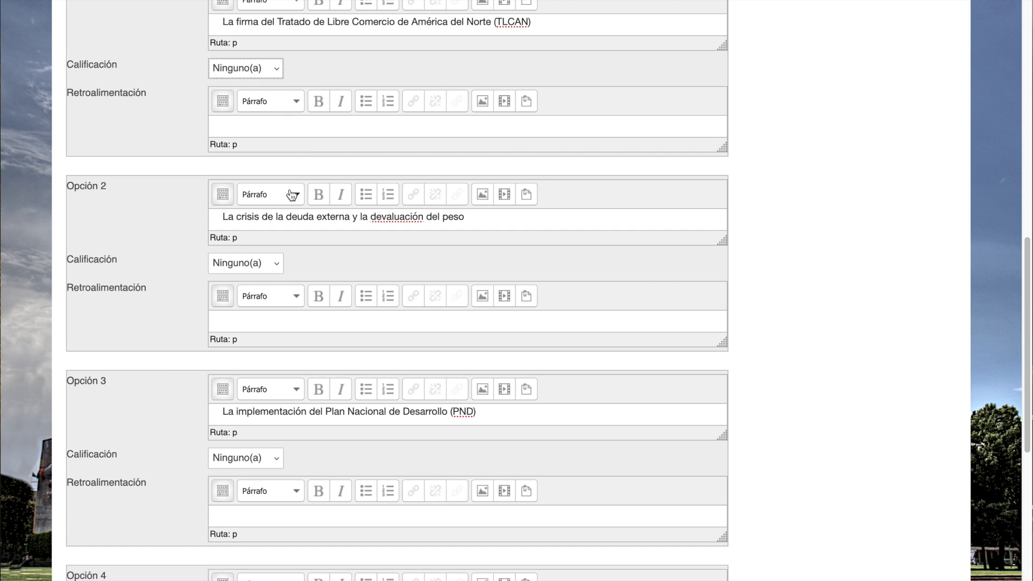
click(281, 267)
click(252, 304)
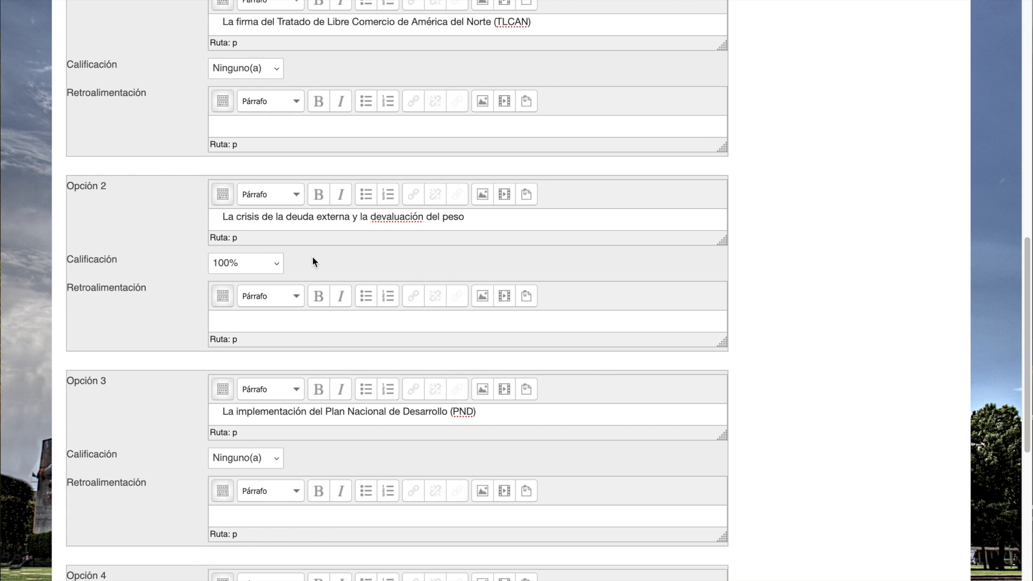
- Paste "Durante la década de 1980, México enfrentó una grave crisis de deuda externa…" as the Retroalimentación general and save while continuing to edit
scroll(312, 257, up, 15)
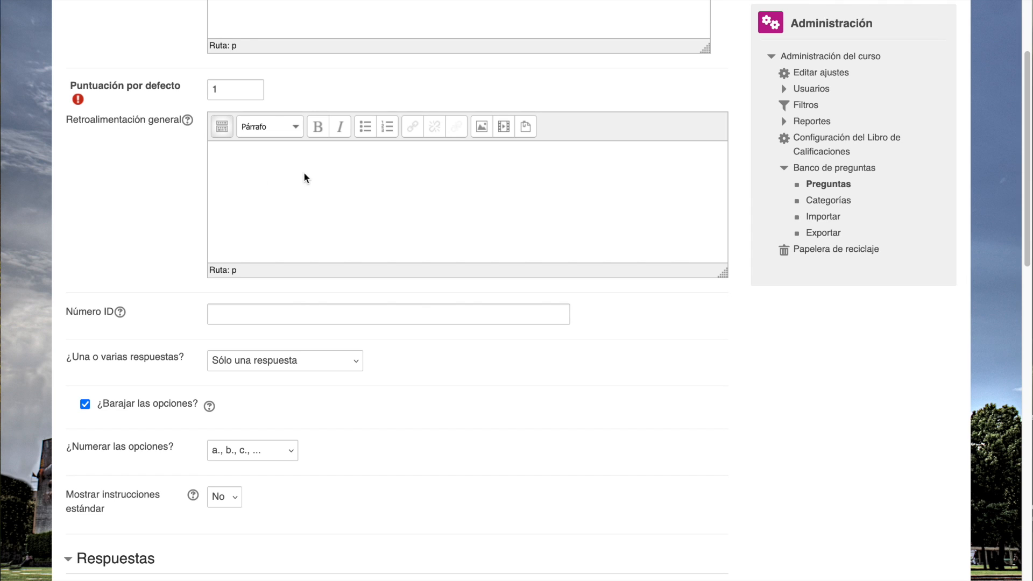
click(332, 181)
text(Durante la década de 1980, México enfrentó una grave crisis de deuda externa, que resultó en una devaluación significativa del peso y en un ajuste estructural que tuvo amplias repercusiones económicas.)
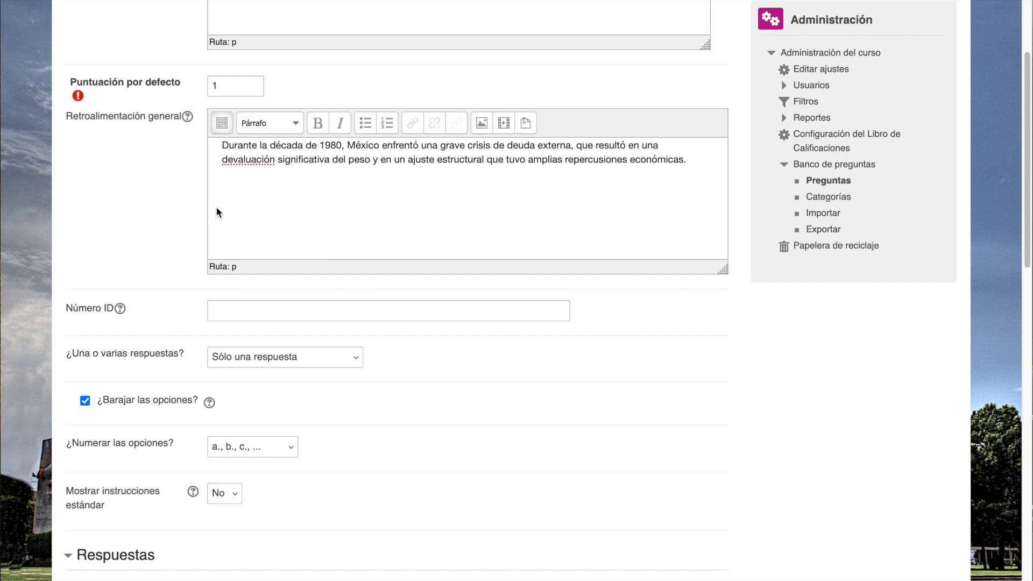
scroll(218, 212, down, 8)
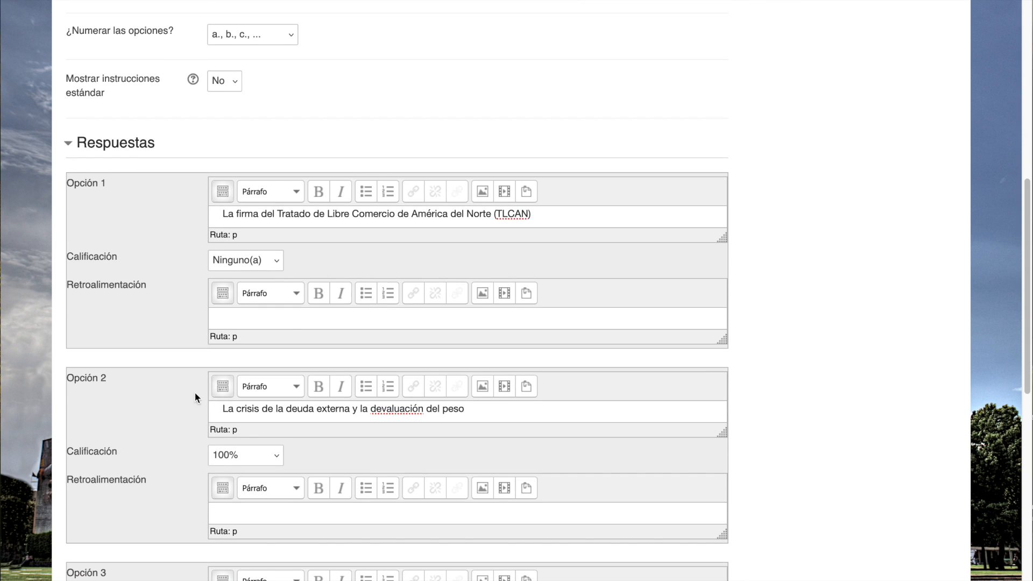
scroll(202, 417, down, 15)
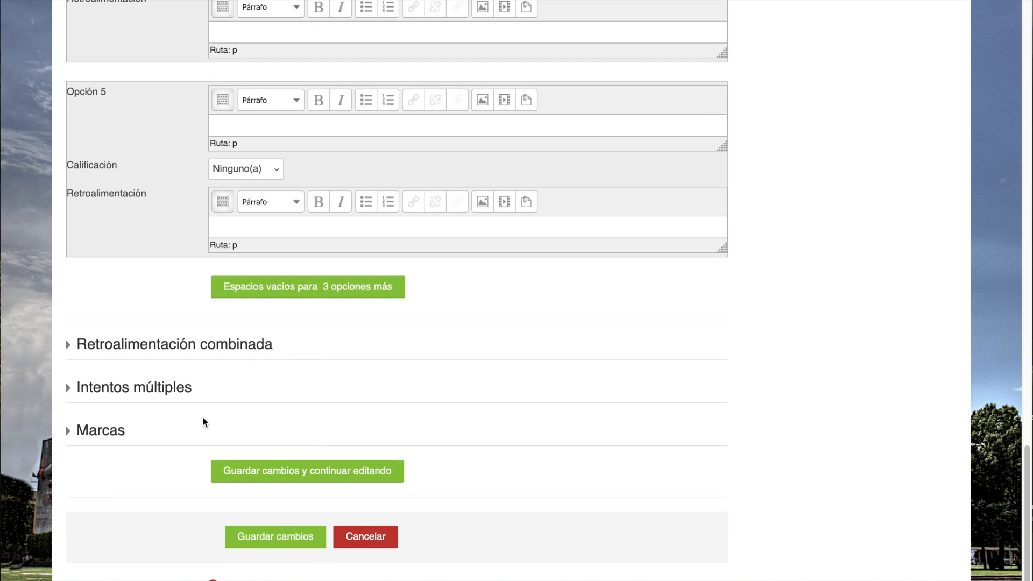
click(315, 469)
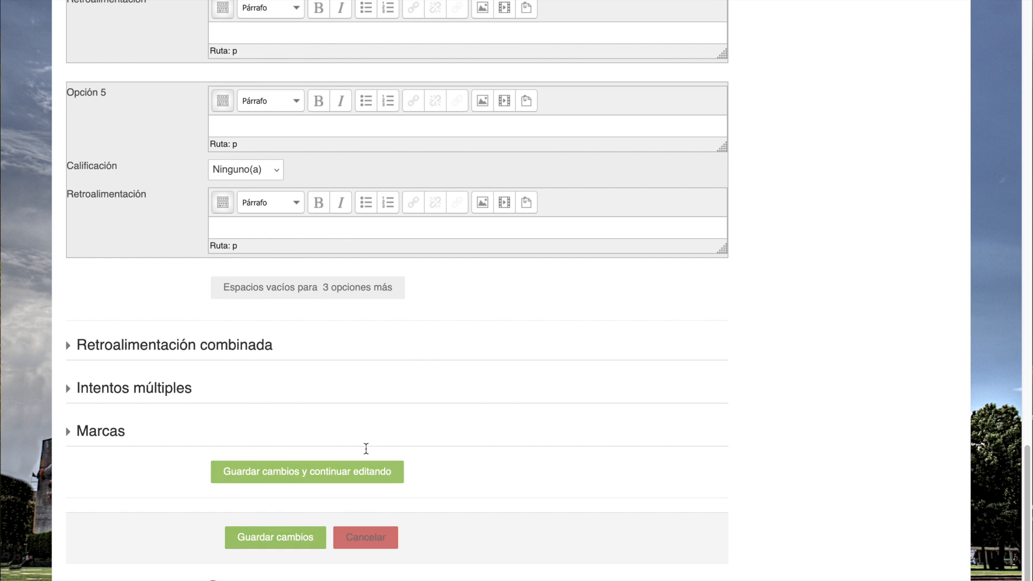
- Preview question U1P5, submit "La privatización de Pemex" as the answer and review the resulting feedback and preview options
scroll(366, 453, down, 19)
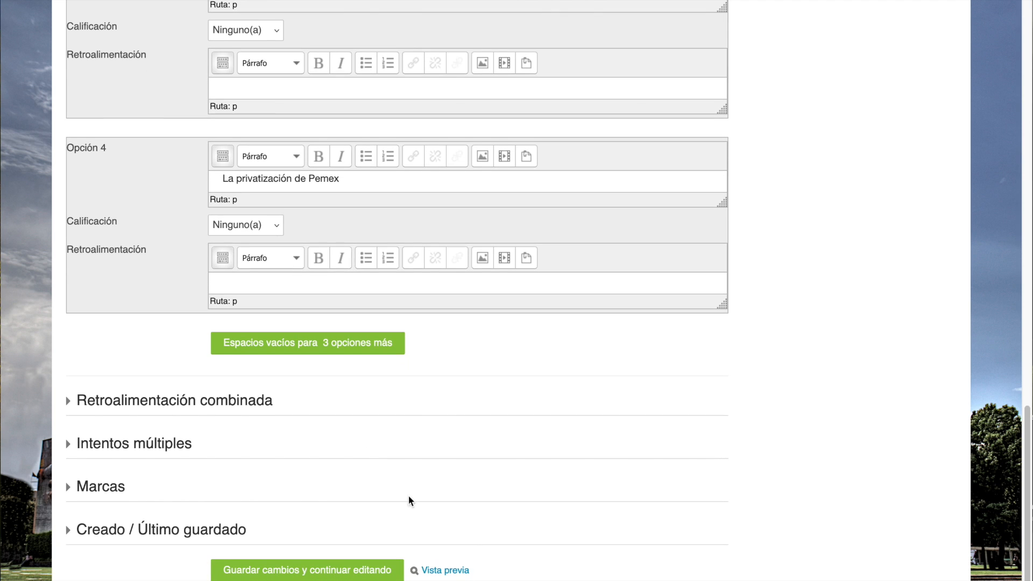
click(457, 572)
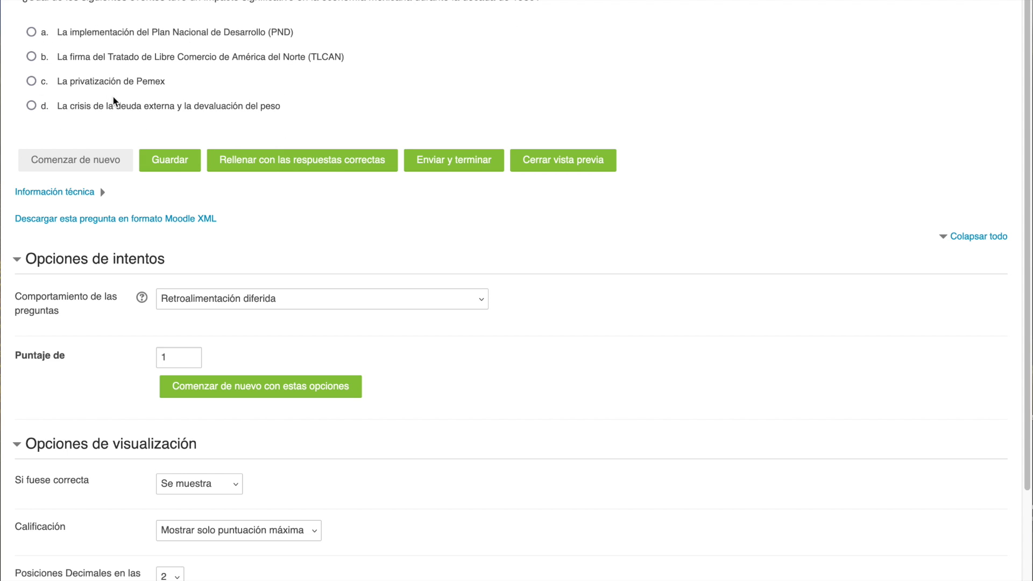
click(32, 82)
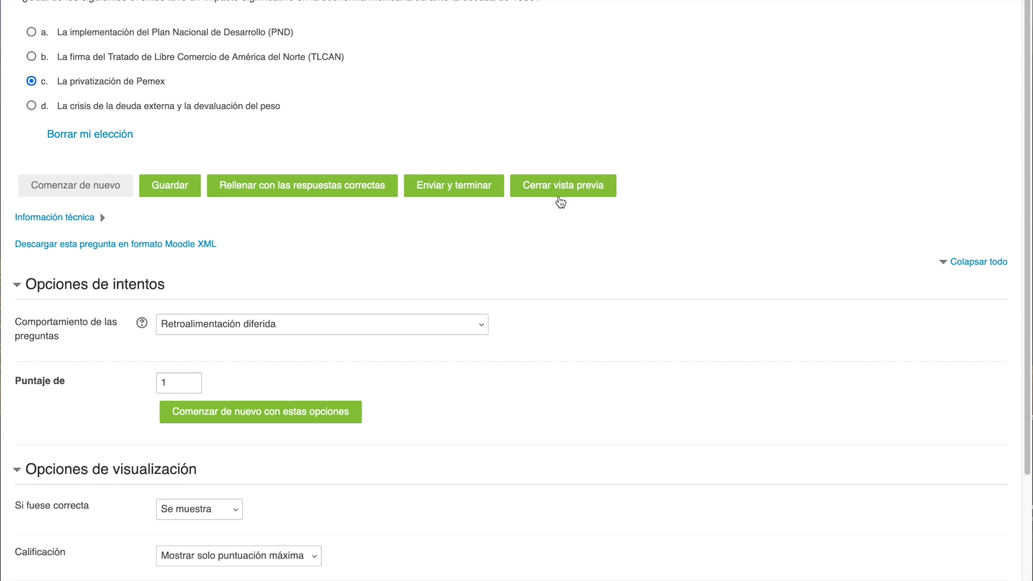
click(494, 188)
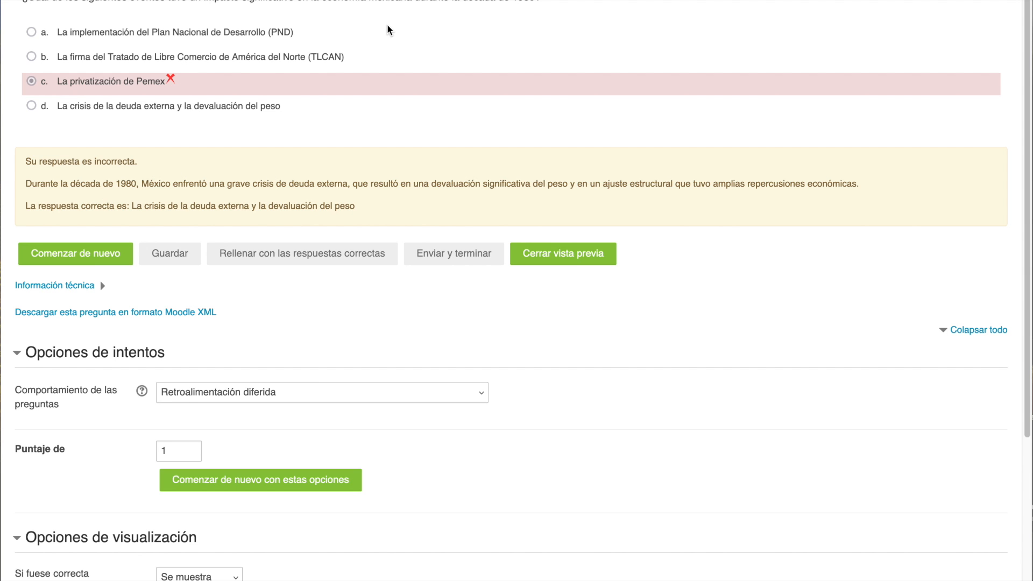
scroll(385, 123, down, 6)
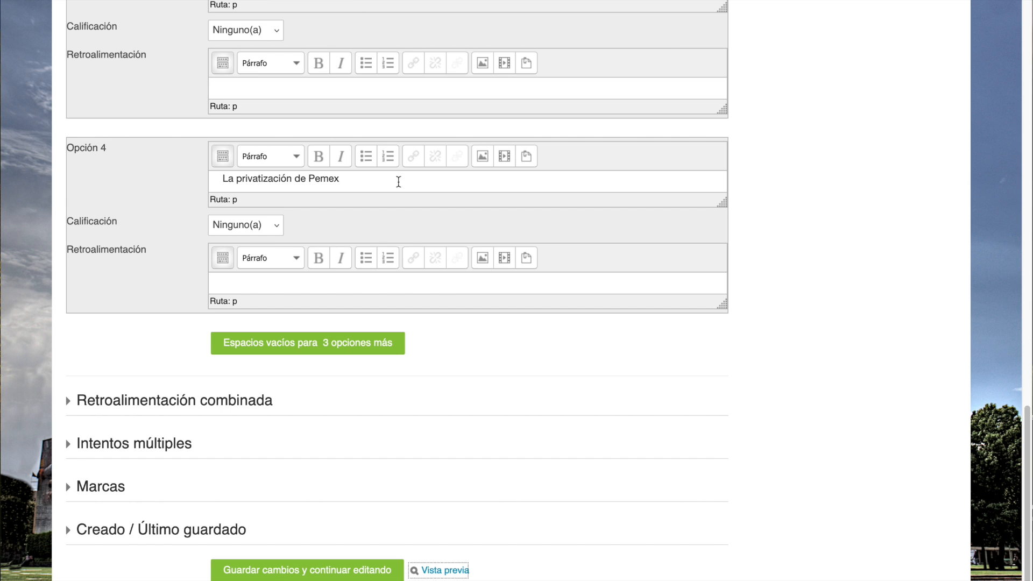
scroll(331, 400, down, 2)
- Save U1P5 to the question bank and start another question of type Opción múltiple
click(287, 528)
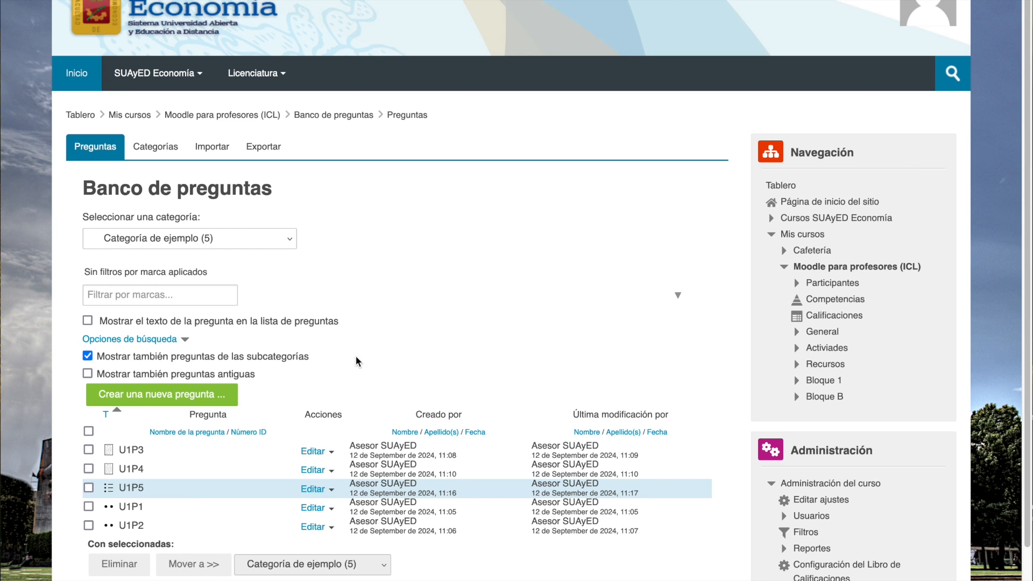
click(199, 397)
click(388, 430)
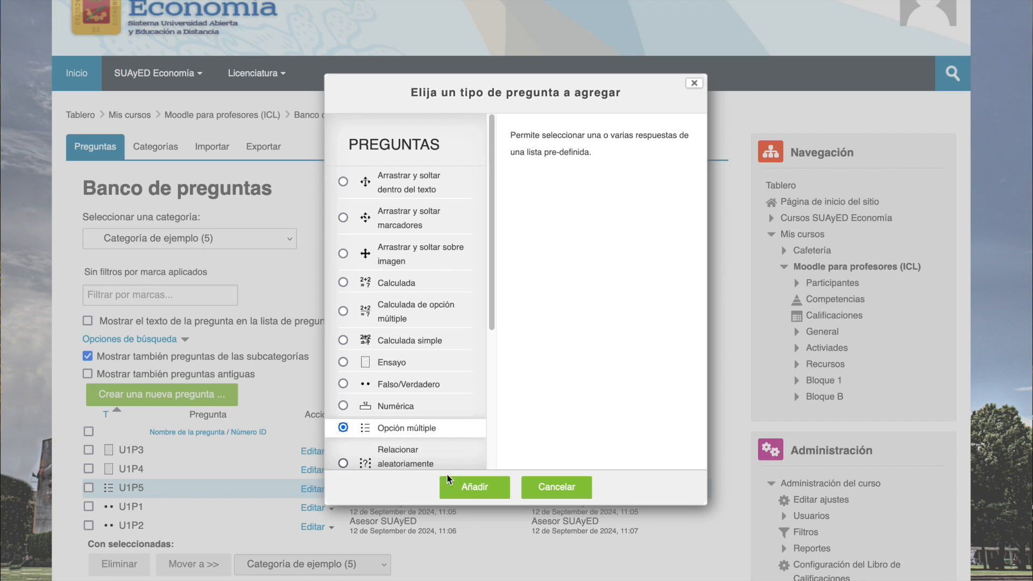
click(465, 487)
scroll(350, 366, down, 4)
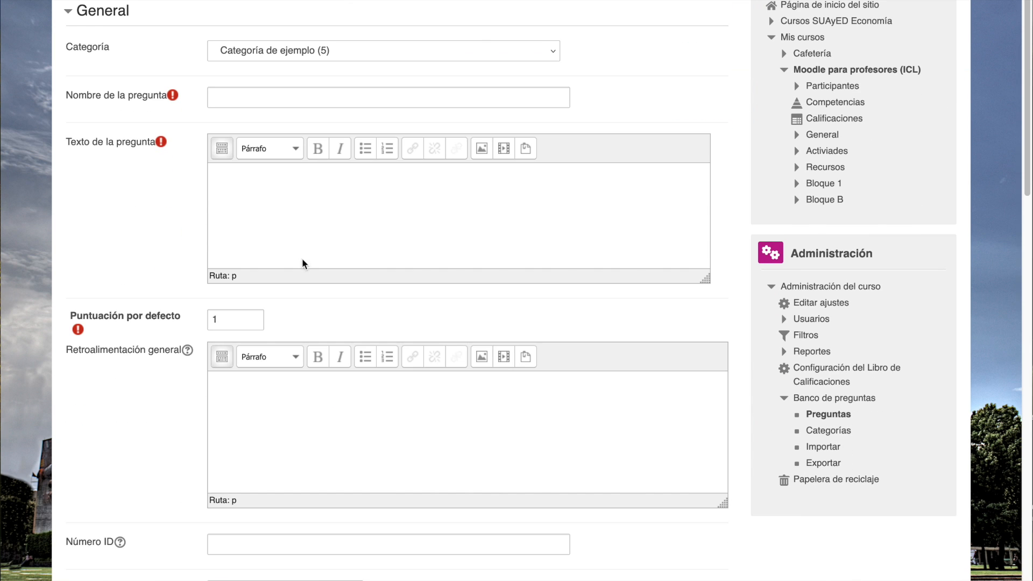
- Name the question U1P6 and set its text to "En 1994, México experimentó una crisis económica conocida como el "Efecto Tequila". ¿Qué factor principal contribuyó a esta crisis?"
click(234, 97)
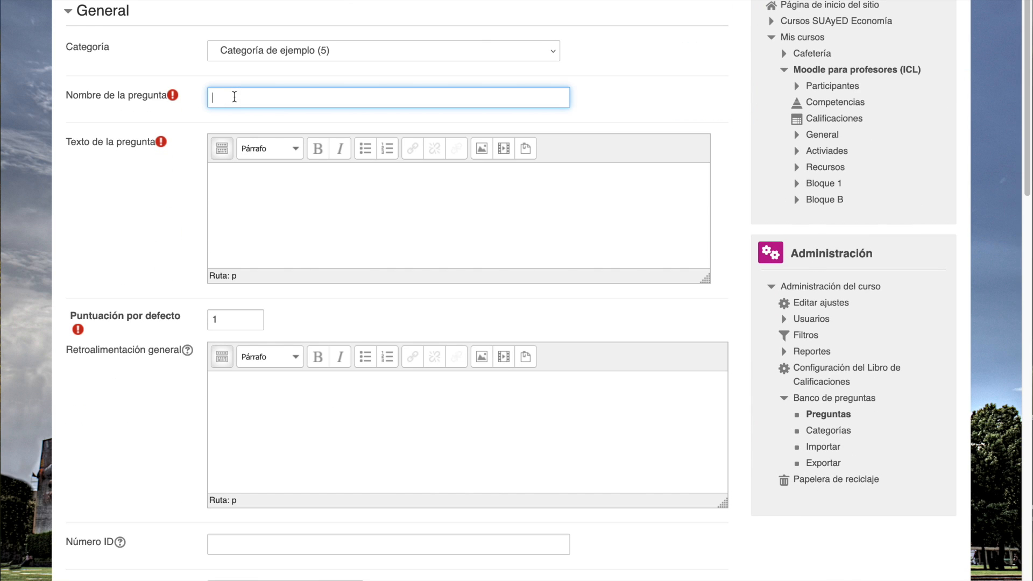
text(U1P6)
key(Tab)
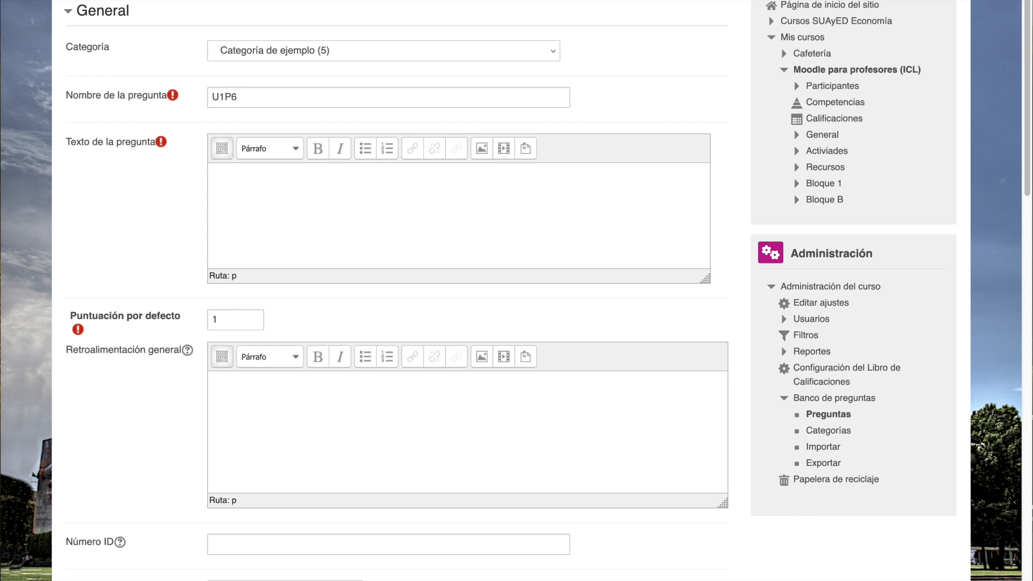
click(241, 192)
text(En 1994, México experimentó una crisis económica conocida como el "Efecto Tequila". ¿Qué factor principal contribuyó a esta crisis?)
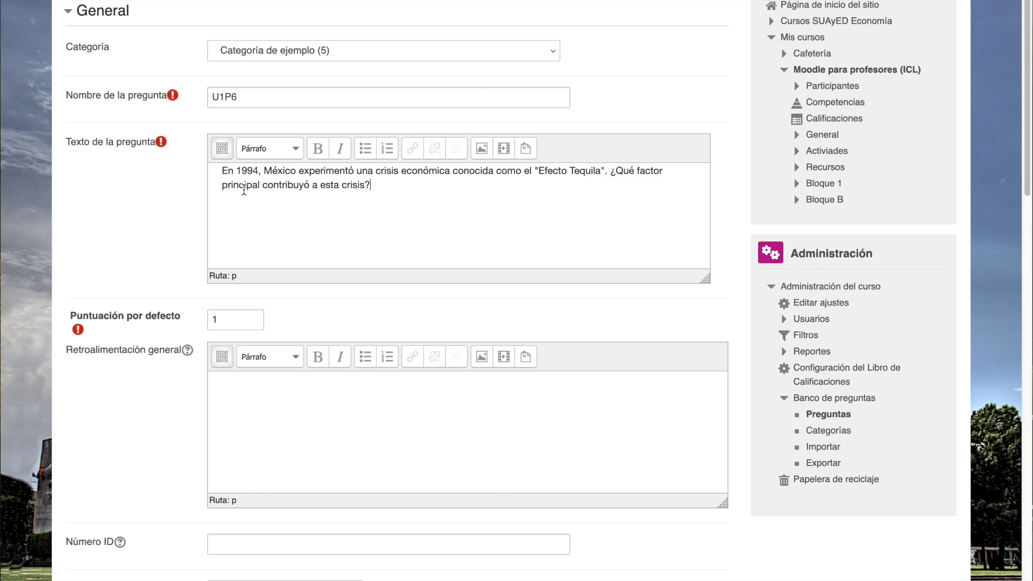
drag(704, 278, 707, 251)
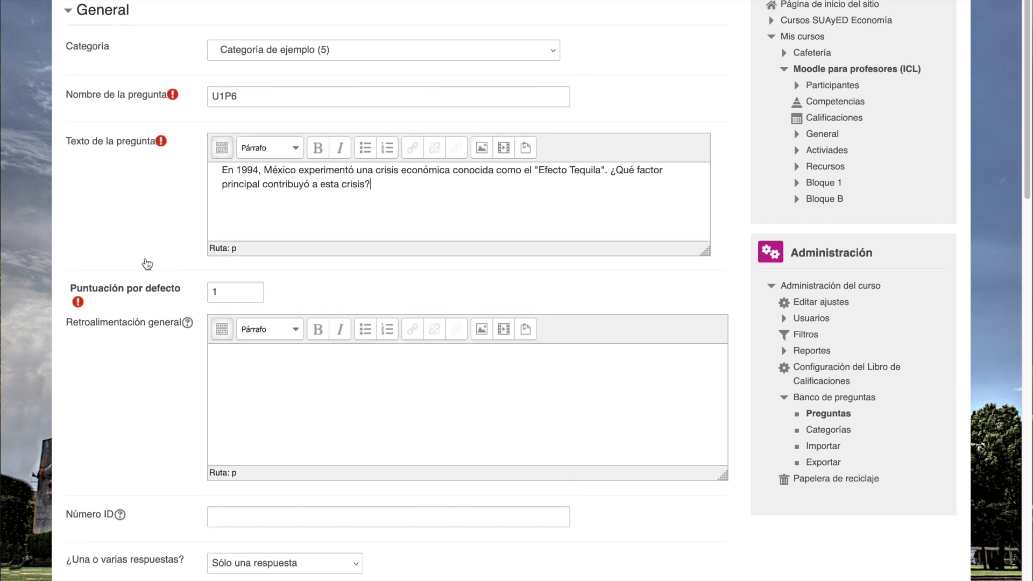
- Enter "La privatización de empresas estatales" as Opción 1 and "El aumento en los precios internacionales del petróleo" as Opción 2 of U1P6
scroll(147, 263, down, 10)
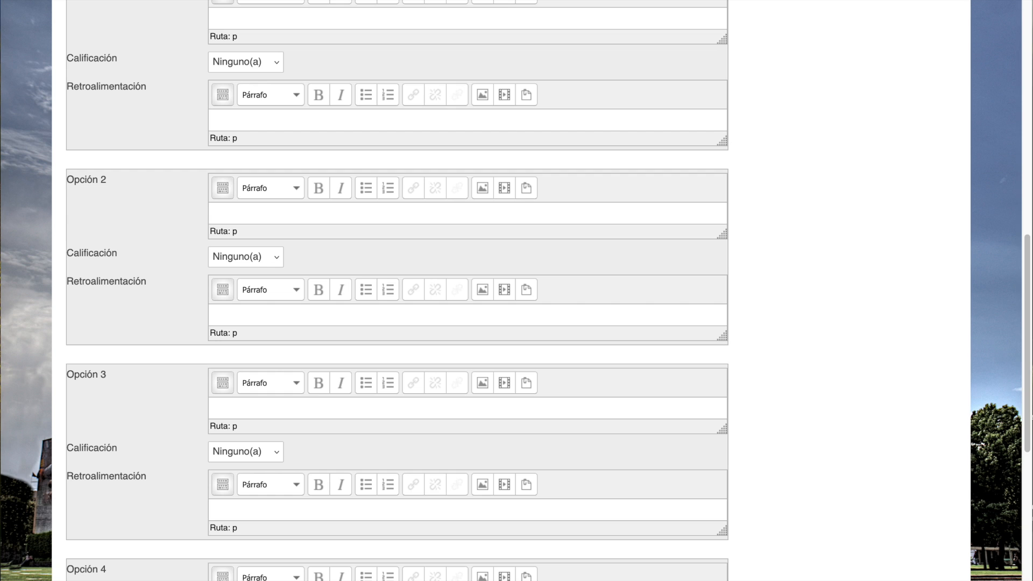
text(La privatización de empresas estatales)
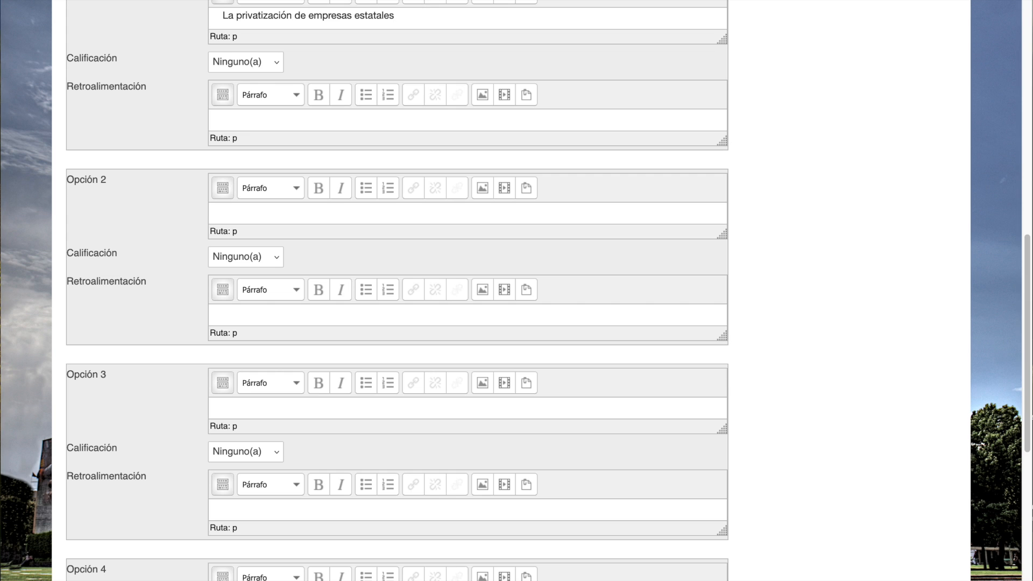
click(259, 214)
text(El aumento en los precios internacionales del petróleo)
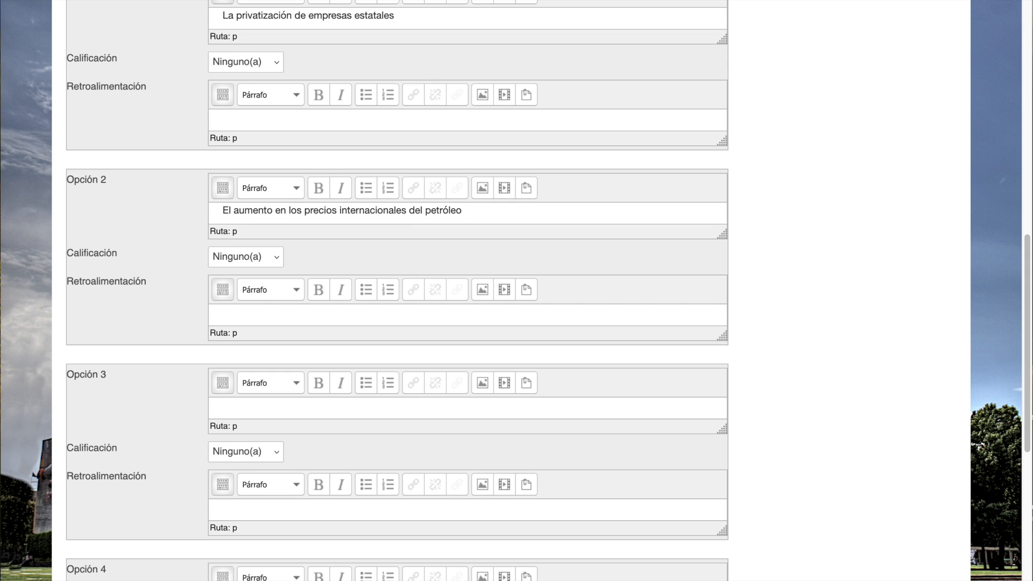
- Enter "La abrupta devaluación del peso frente al dólar estadounidense" as Opción 3 and "La implementación de nuevas reformas laborales" as Opción 4
click(284, 407)
text(La abrupta devaluación del peso frente al dólar estadounidense)
scroll(154, 386, down, 3)
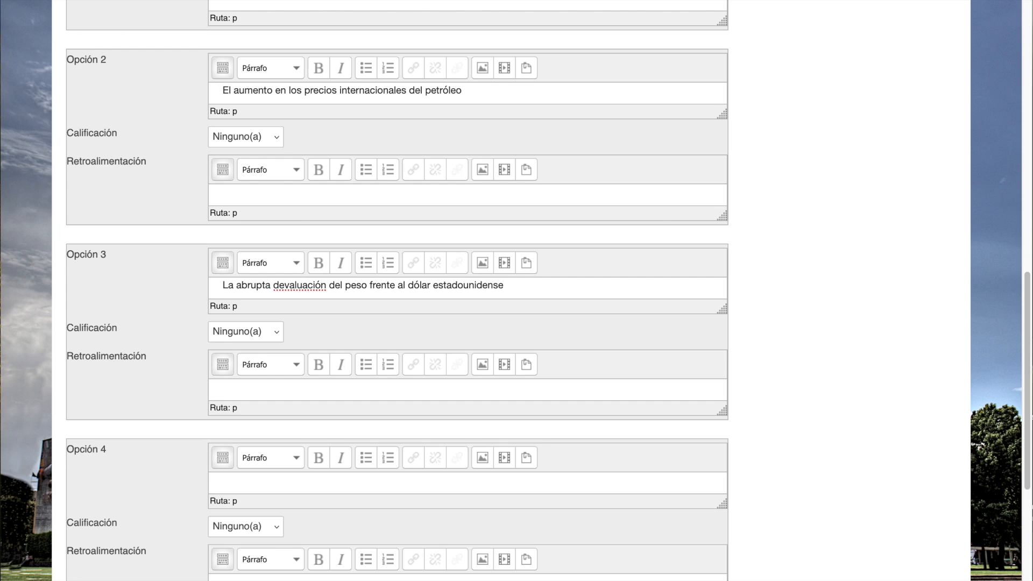
click(234, 482)
text(La implementación de nuevas reformas laborales)
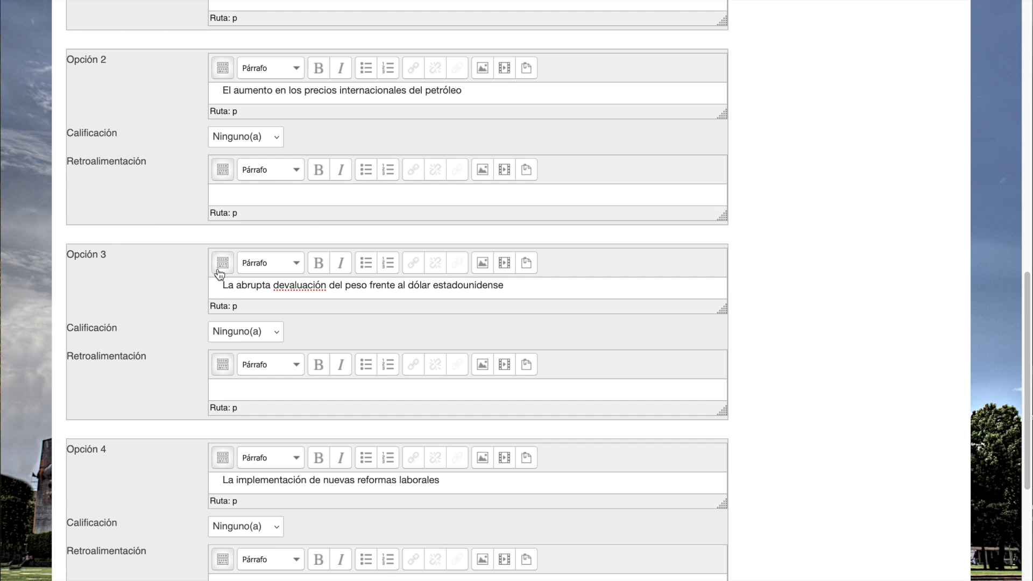
- Set the Calificación of Opción 3, the peso devaluation answer, to 100%
click(277, 334)
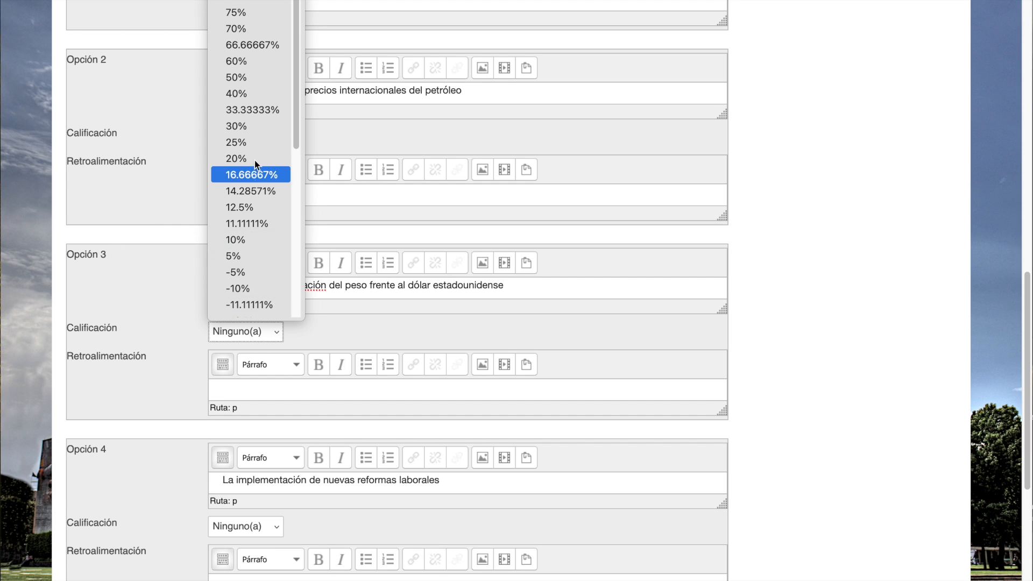
click(236, 1)
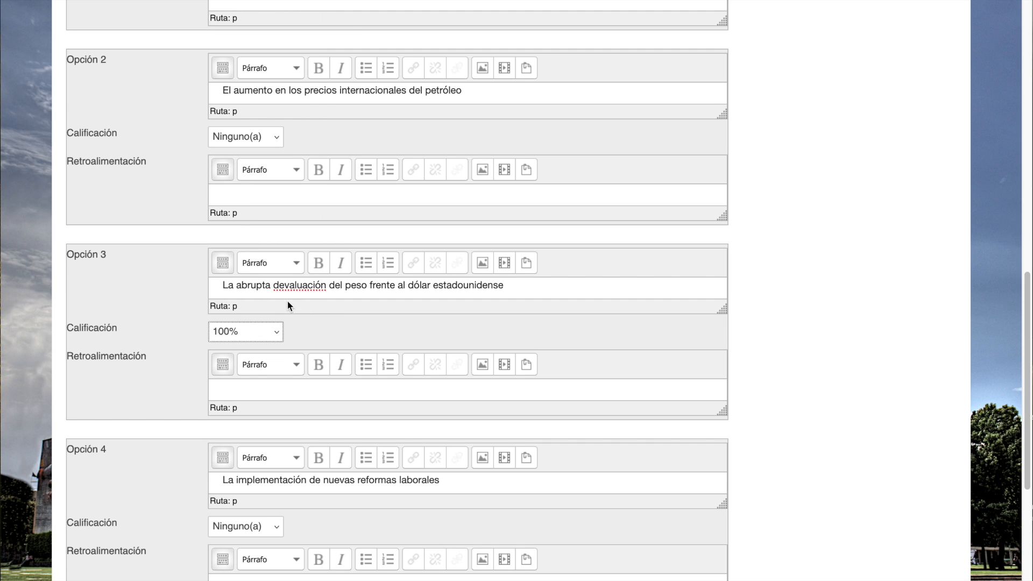
scroll(290, 323, down, 2)
- Paste the explanation that the 1994 "Efecto Tequila" crisis was mainly caused by the abrupt devaluation of the Mexican peso as U1P6's Retroalimentación general
scroll(290, 323, up, 6)
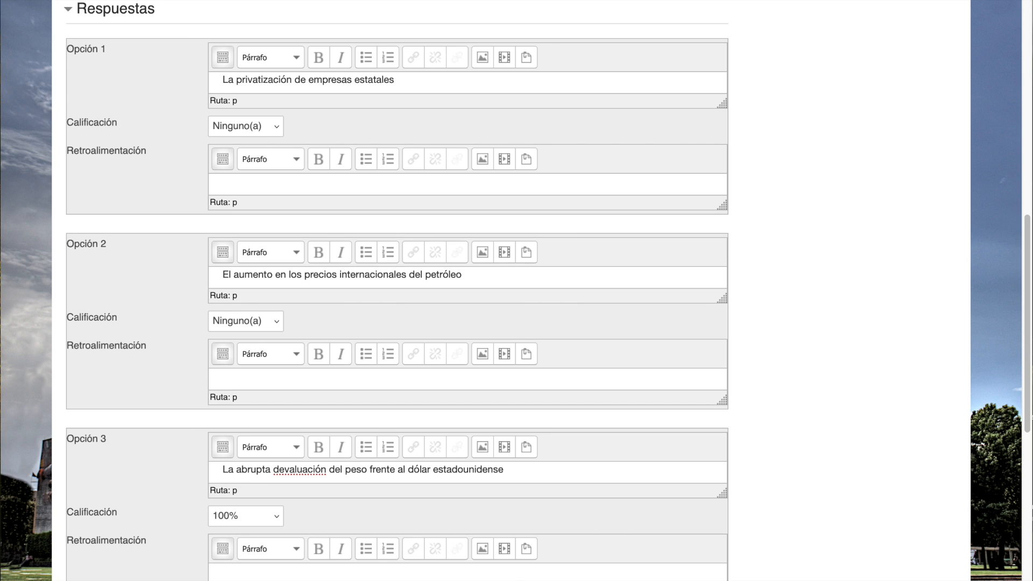
scroll(218, 224, up, 7)
click(315, 77)
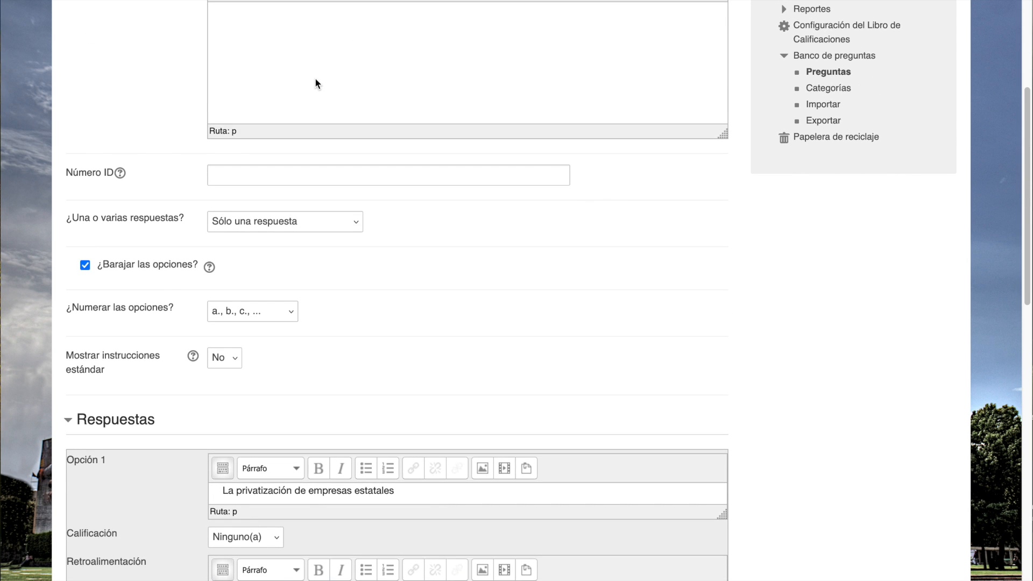
text(La crisis económica de 1994, conocida como el "Efecto Tequila", fue principalmente causada por la abrupta devaluación del peso mexicano frente al dólar estadounidense, lo que desató una crisis financiera y económica en México.)
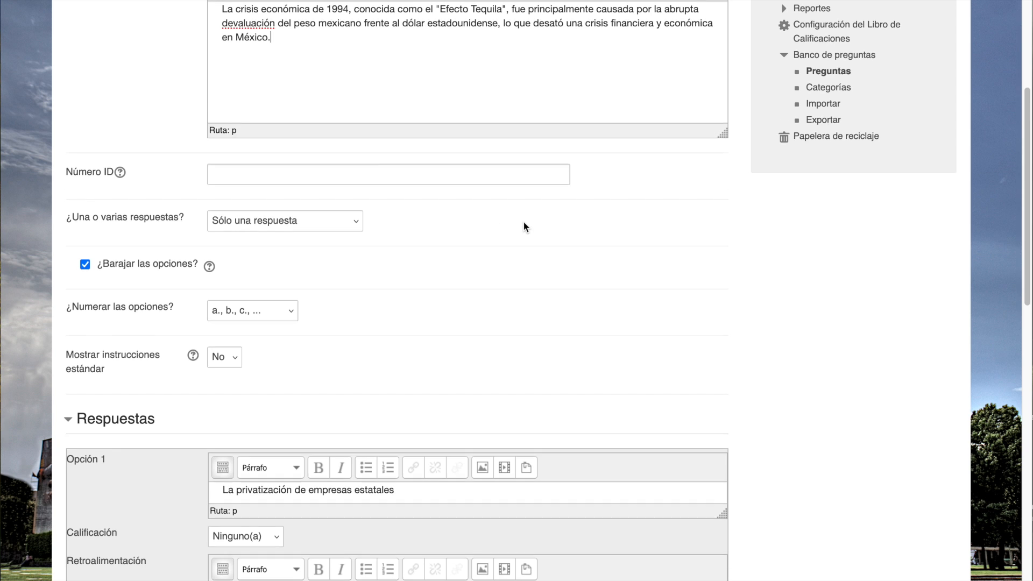
- Review U1P6's settings for one or several answers, option shuffling and option numbering styles, along with its answer options
scroll(524, 223, down, 8)
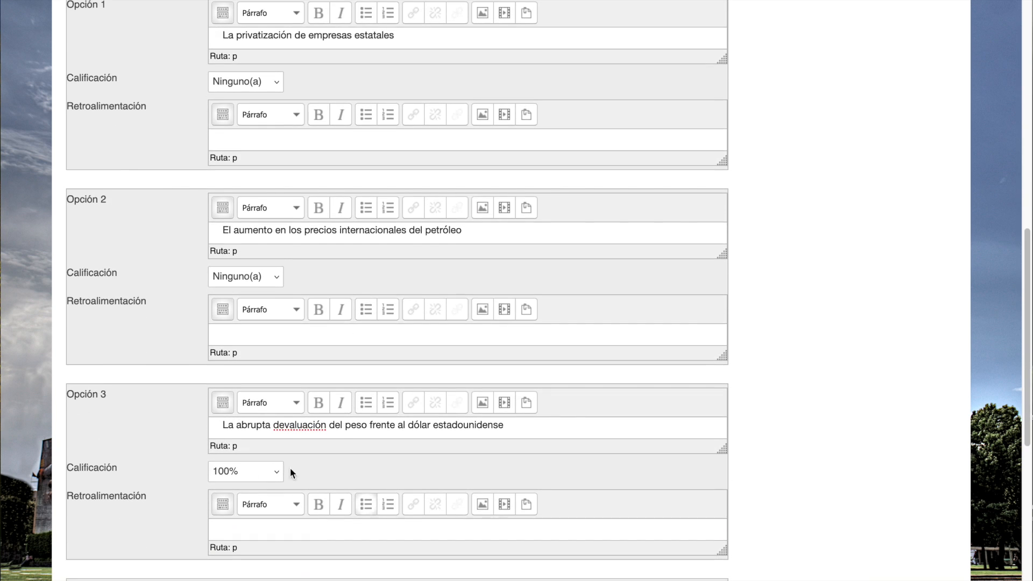
scroll(218, 362, up, 7)
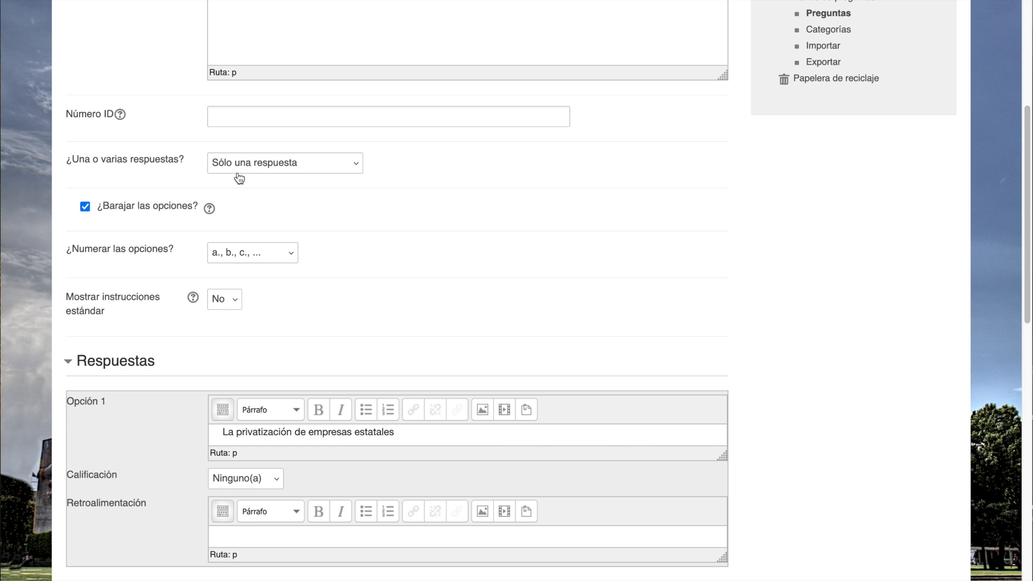
click(355, 168)
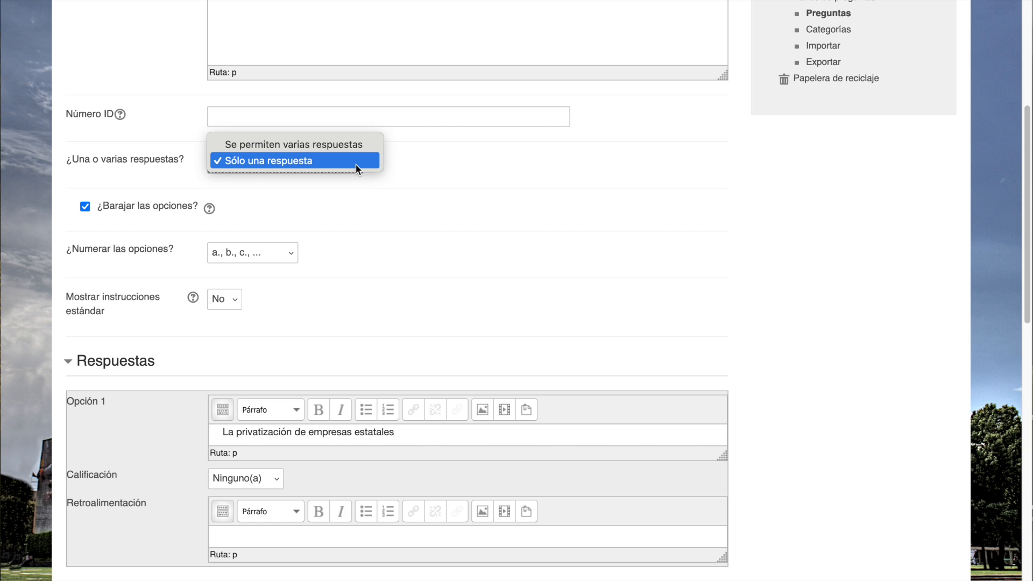
click(424, 166)
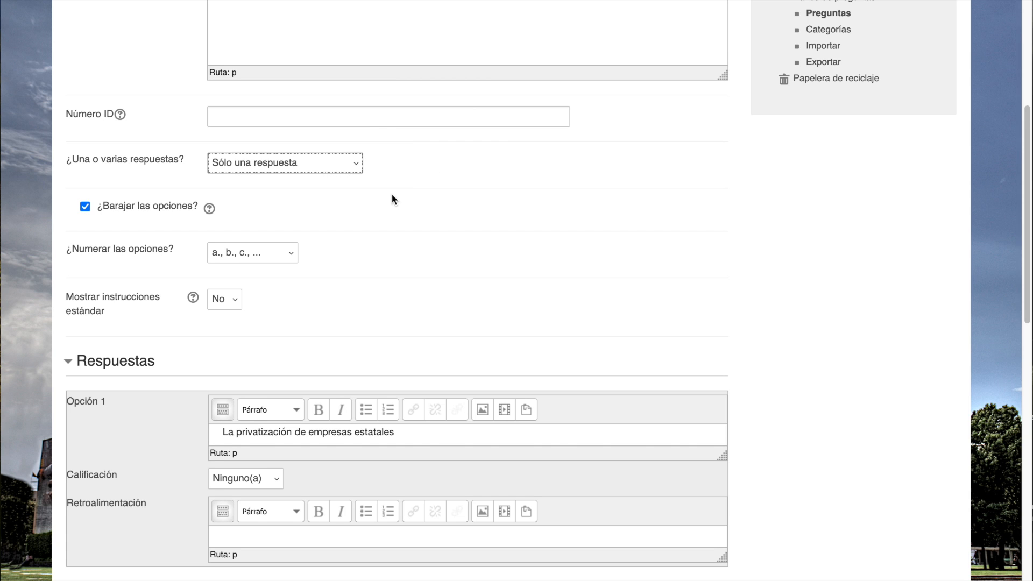
scroll(392, 196, down, 2)
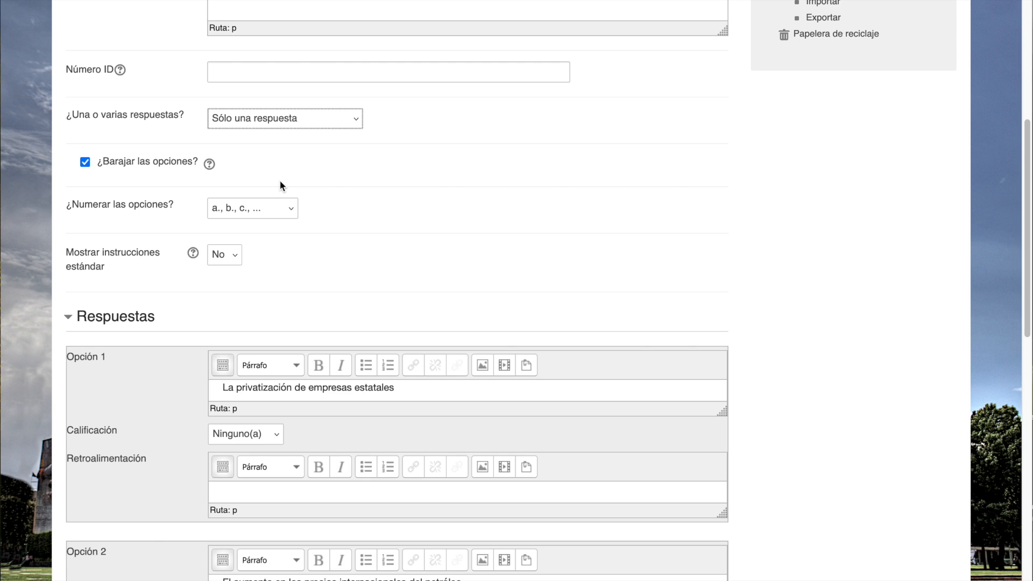
scroll(280, 186, down, 6)
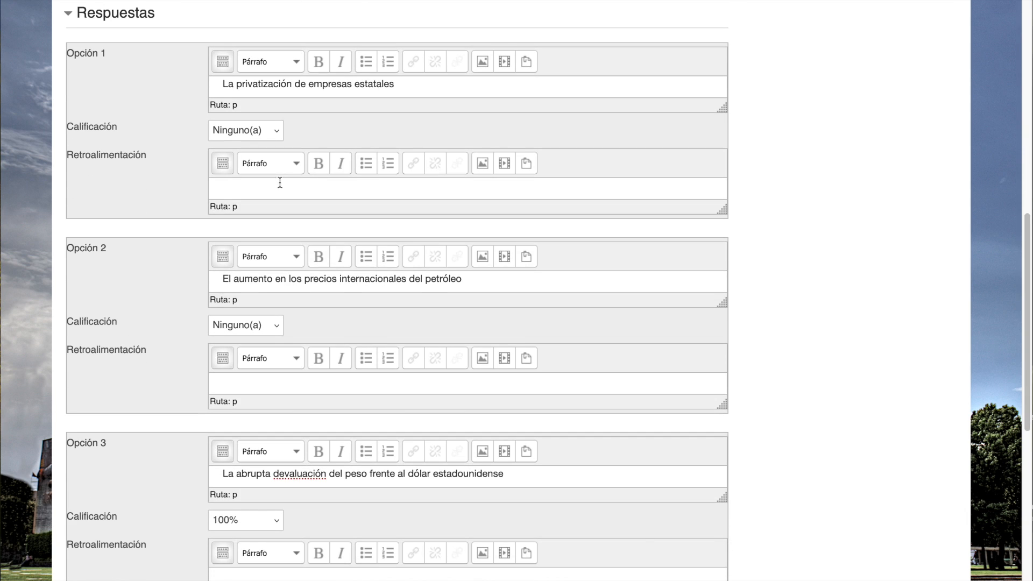
scroll(151, 494, up, 8)
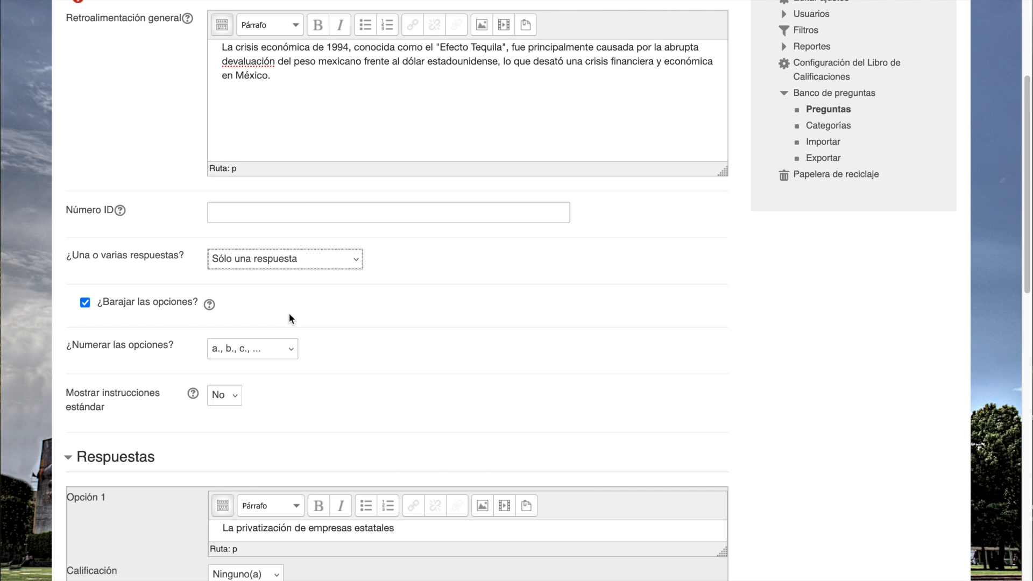
scroll(289, 313, down, 3)
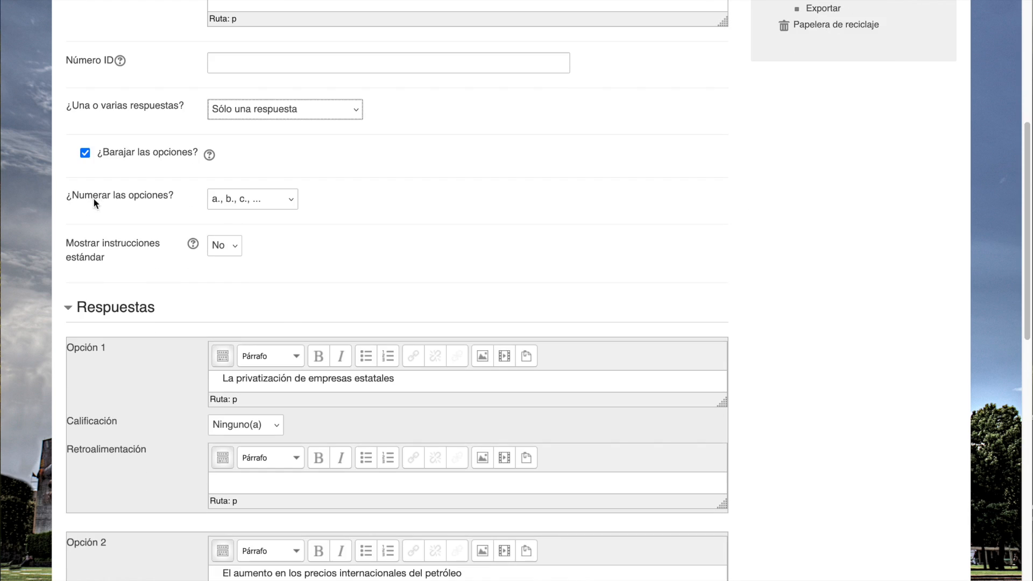
click(290, 202)
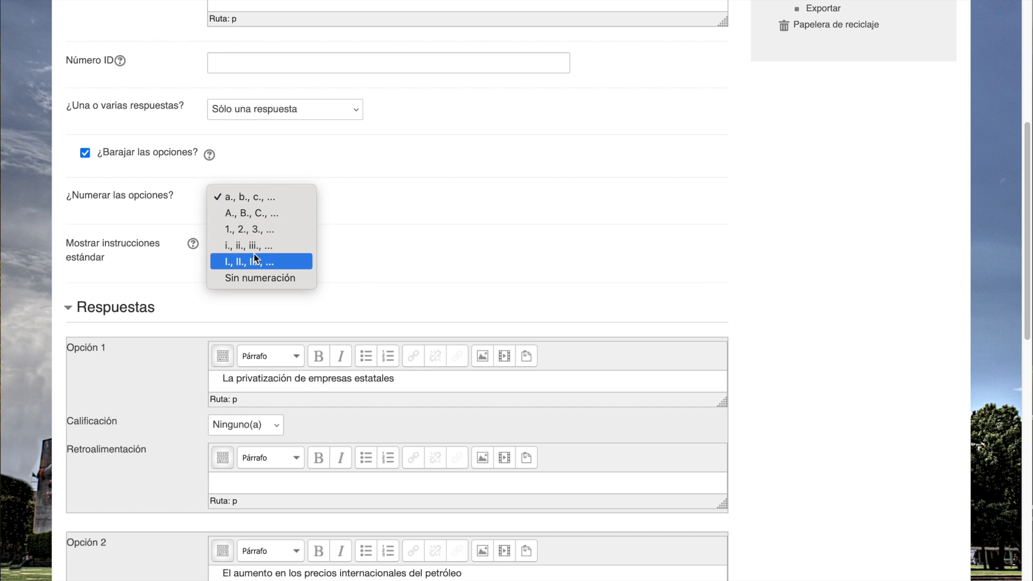
click(425, 228)
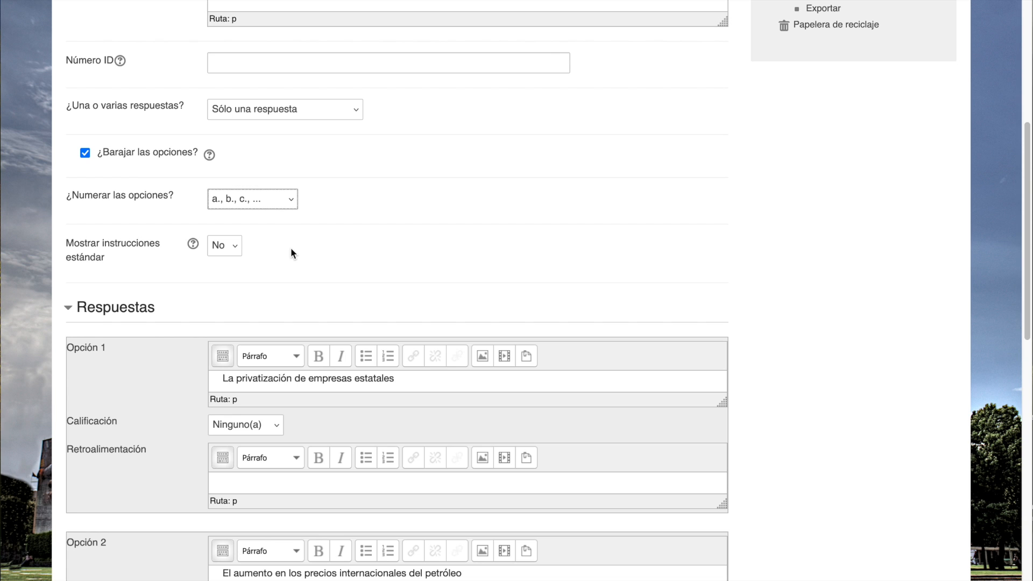
scroll(291, 250, down, 15)
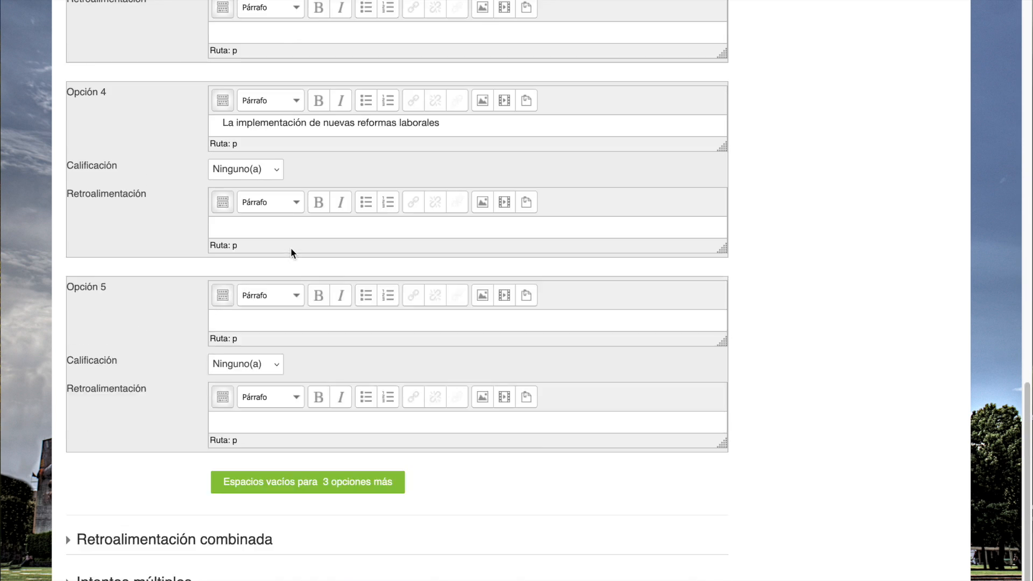
- Save U1P6 to the question bank and open its preview
scroll(290, 247, down, 5)
click(276, 545)
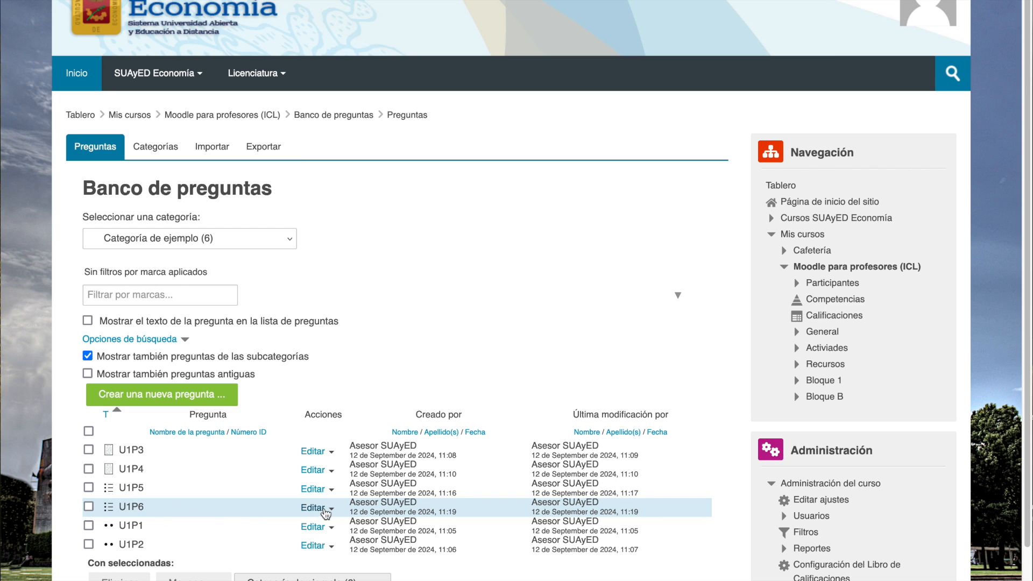
click(322, 509)
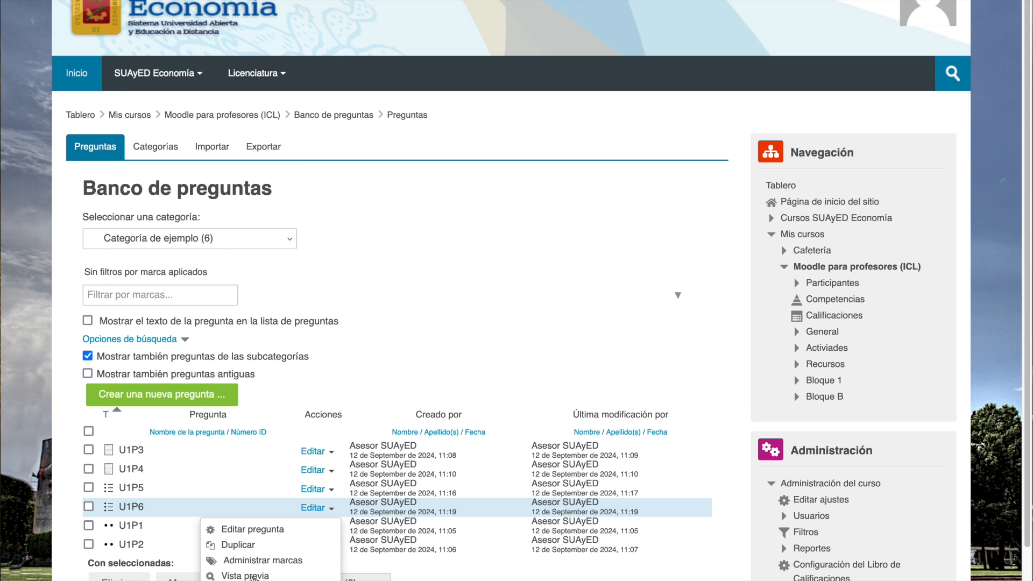
click(256, 576)
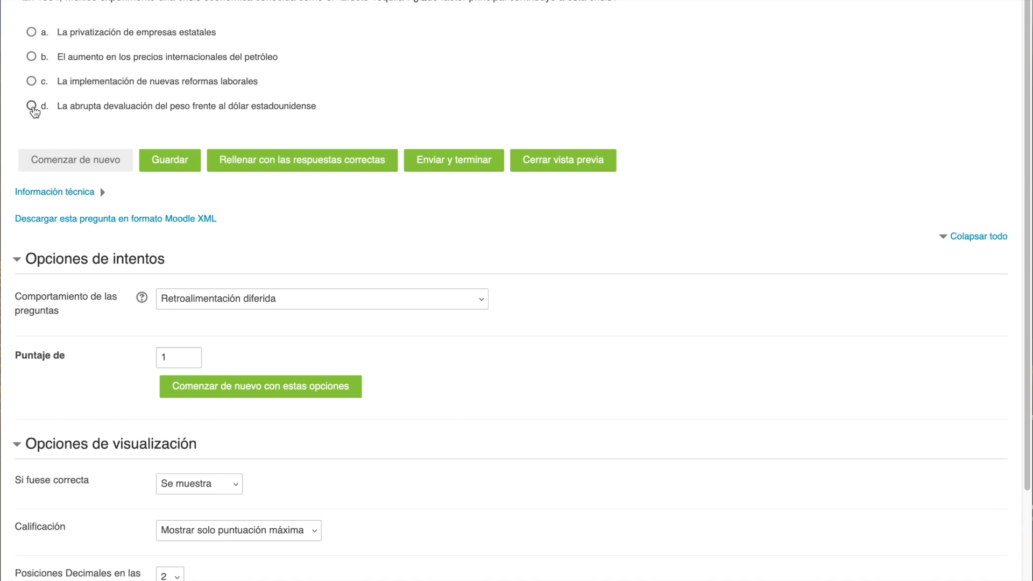
- Answer the U1P6 preview with "La abrupta devaluación del peso frente al dólar estadounidense", submit it and close the preview
click(31, 105)
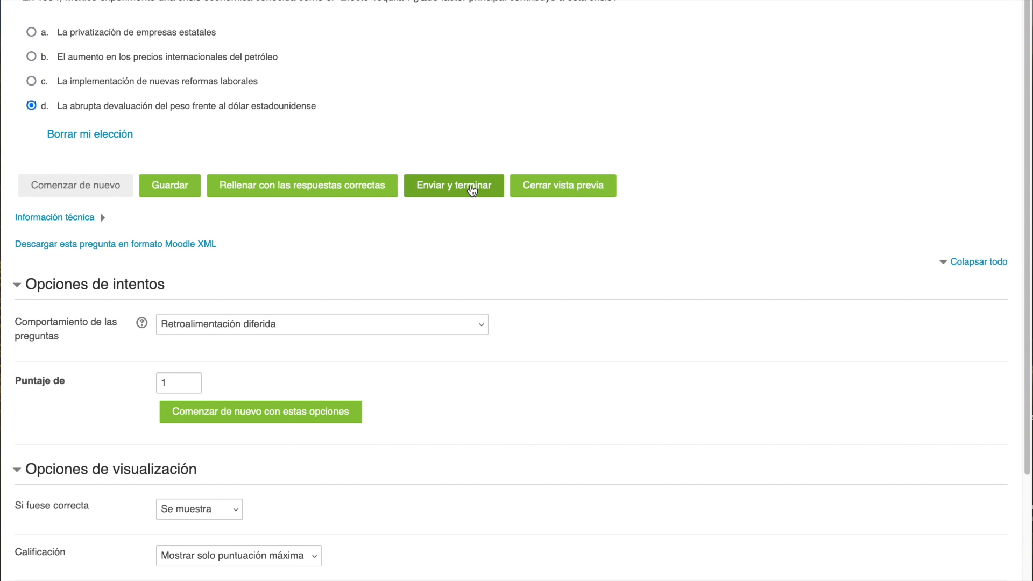
click(471, 188)
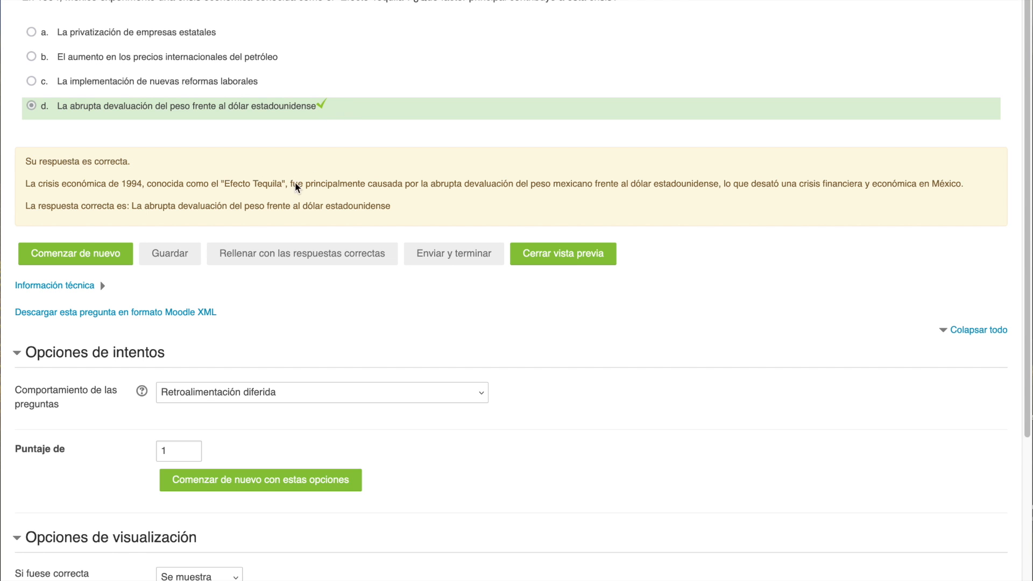
key(super+w)
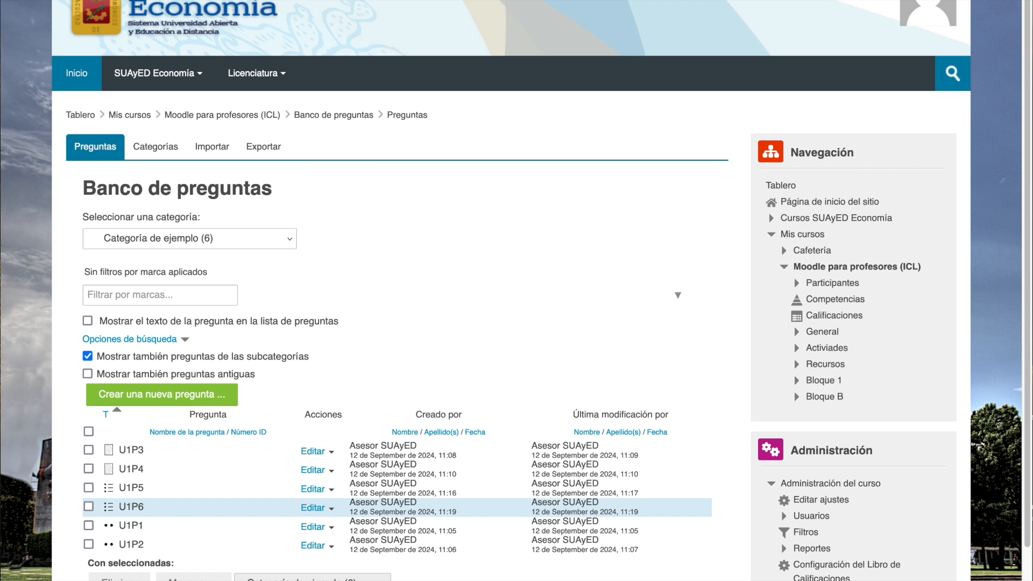
- Start a new question of type Relacionar columnas in the question bank
scroll(385, 142, down, 3)
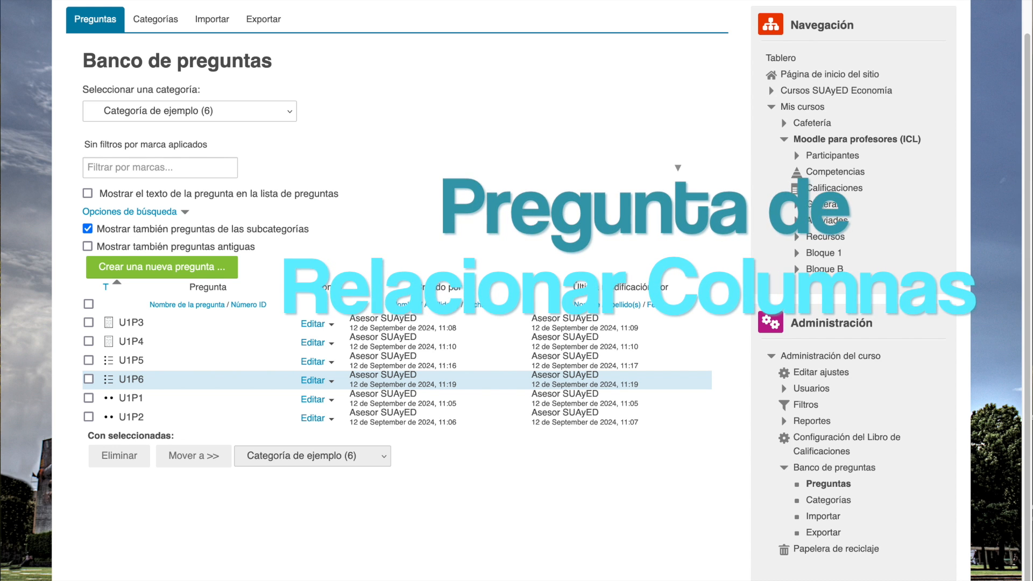
click(162, 267)
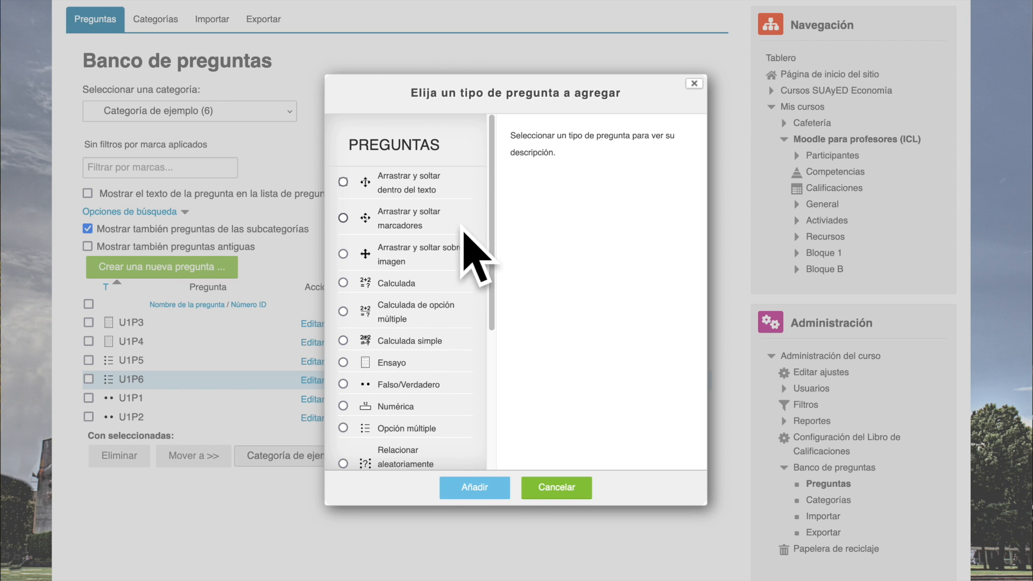
scroll(451, 251, down, 3)
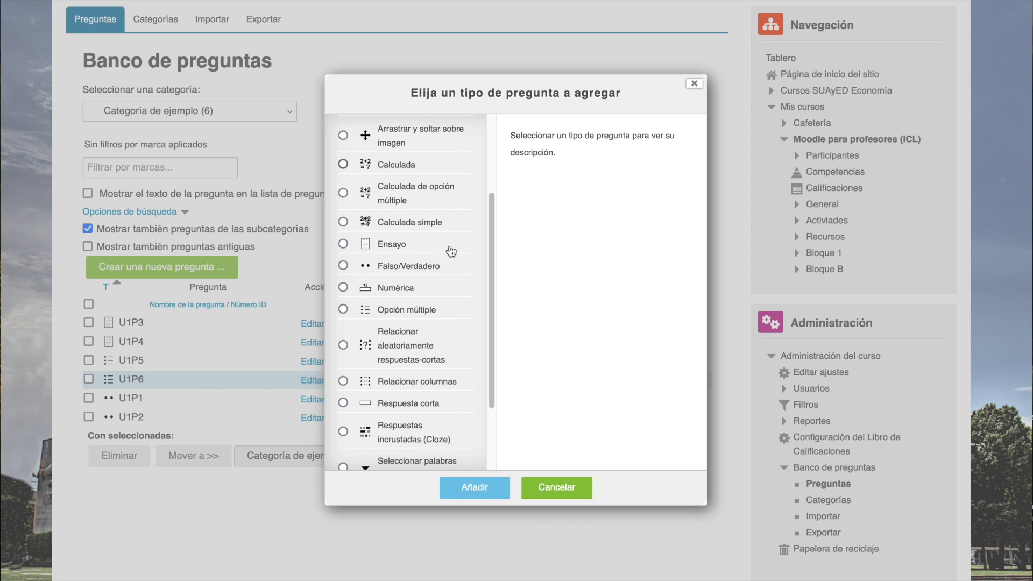
mouse_move(492, 238)
mouse_down()
mouse_move(487, 175)
mouse_move(486, 255)
mouse_up()
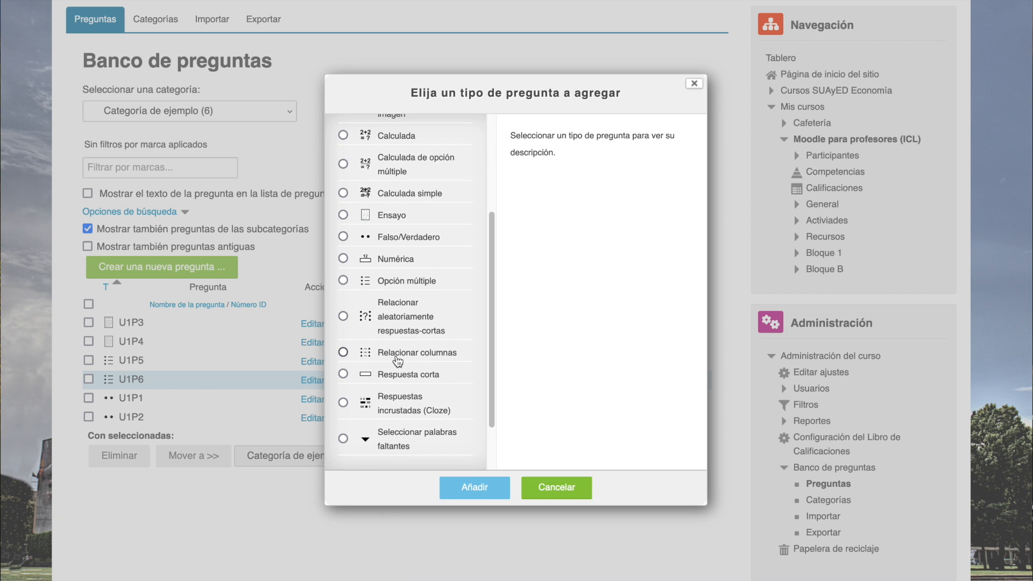
click(409, 357)
click(475, 487)
- Name the matching question U1P7
scroll(427, 460, down, 5)
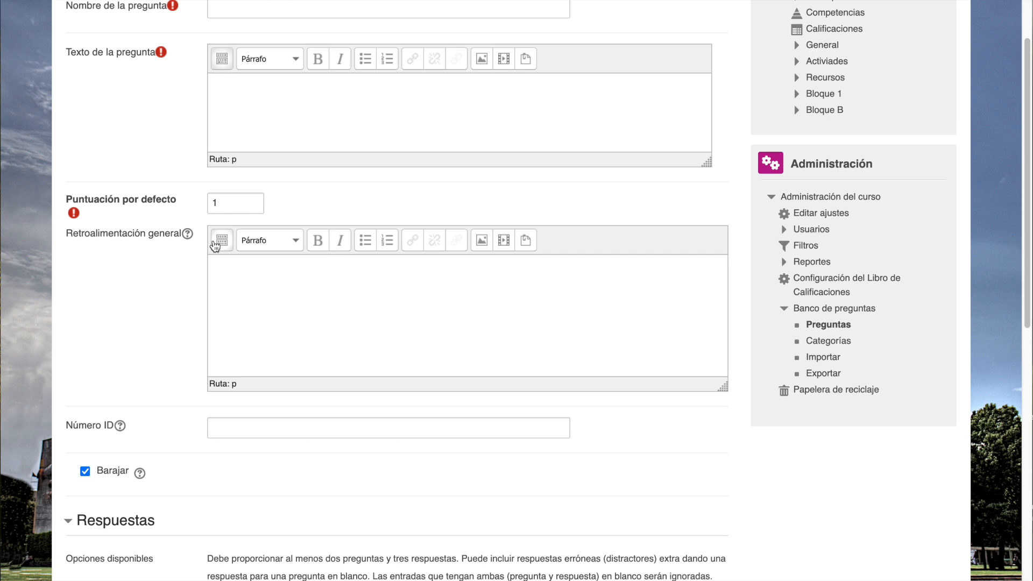
click(240, 6)
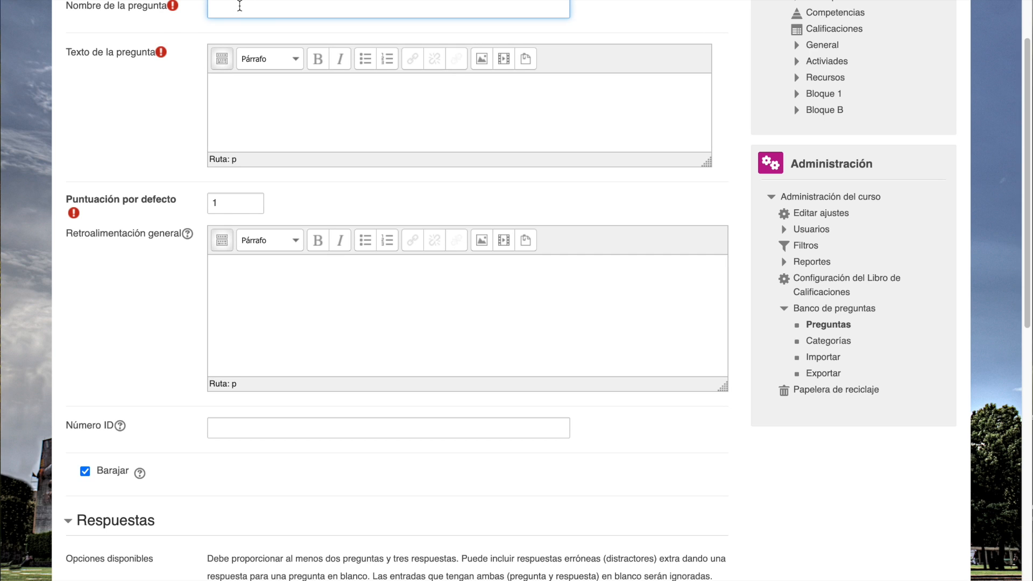
text(U1P7)
key(Tab)
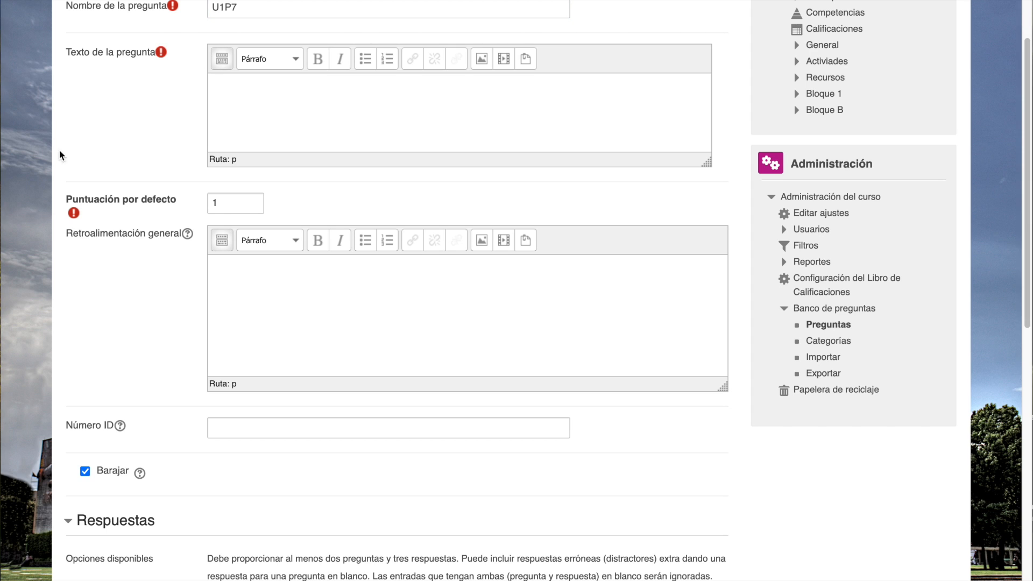
click(260, 108)
click(235, 105)
text(Relaciona cada expresión algebraica con su tipo de operación.)
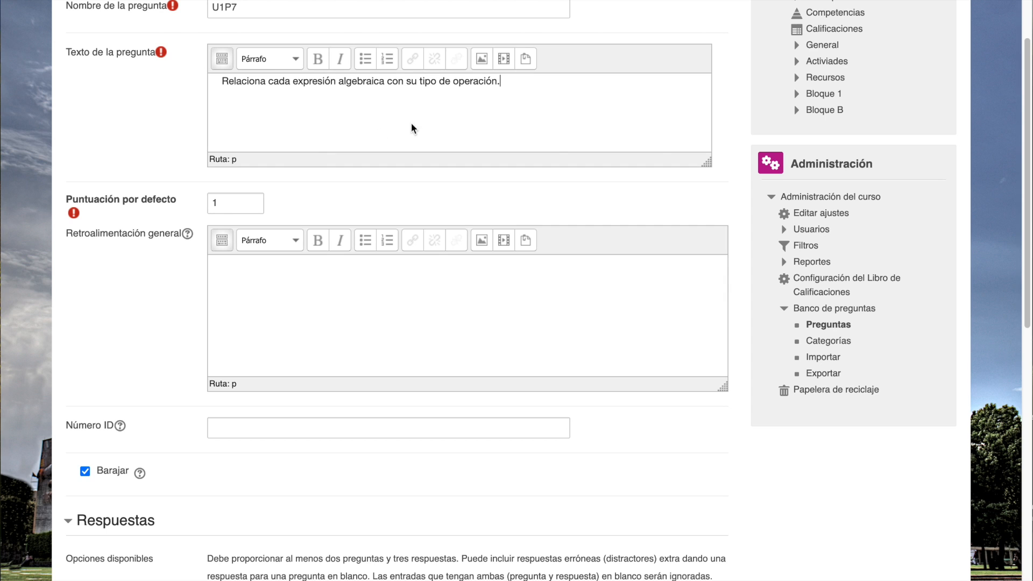
drag(512, 81, 217, 85)
key(BackSpace)
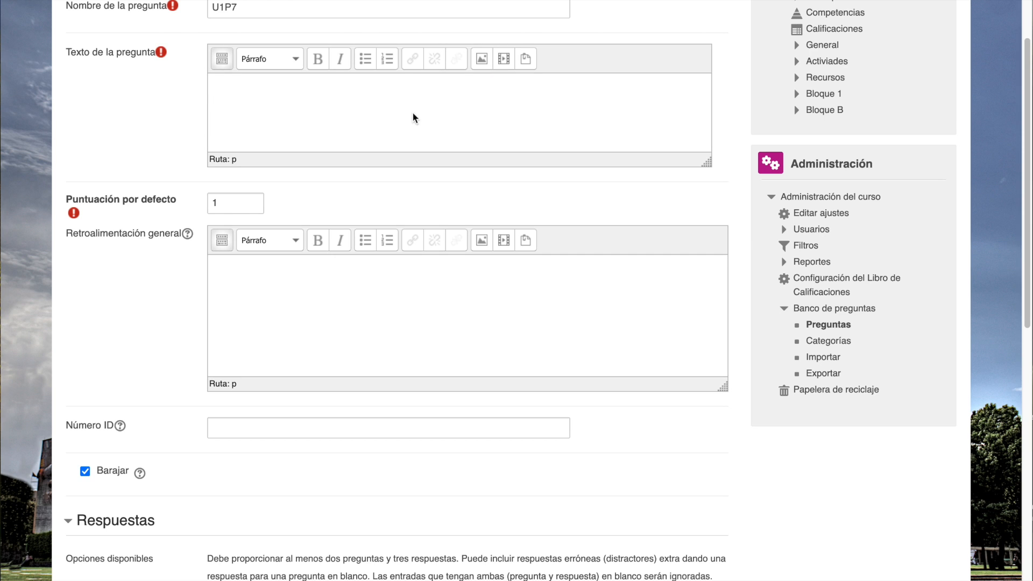
- Set U1P7's question text to "Relaciona de forma correcta la información de las siguientes columnas."
text(Relaciona de forma )
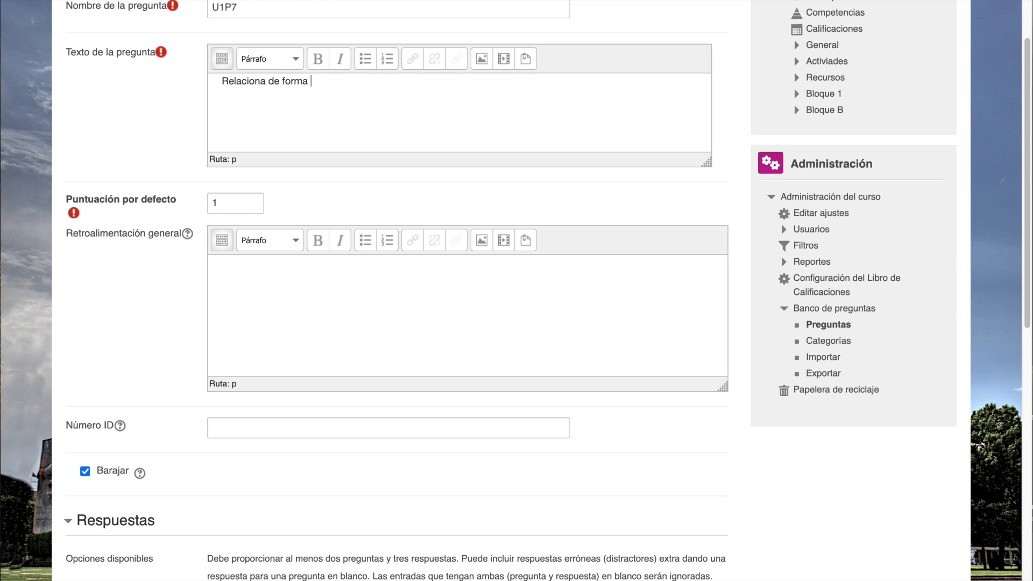
text(correcta la información)
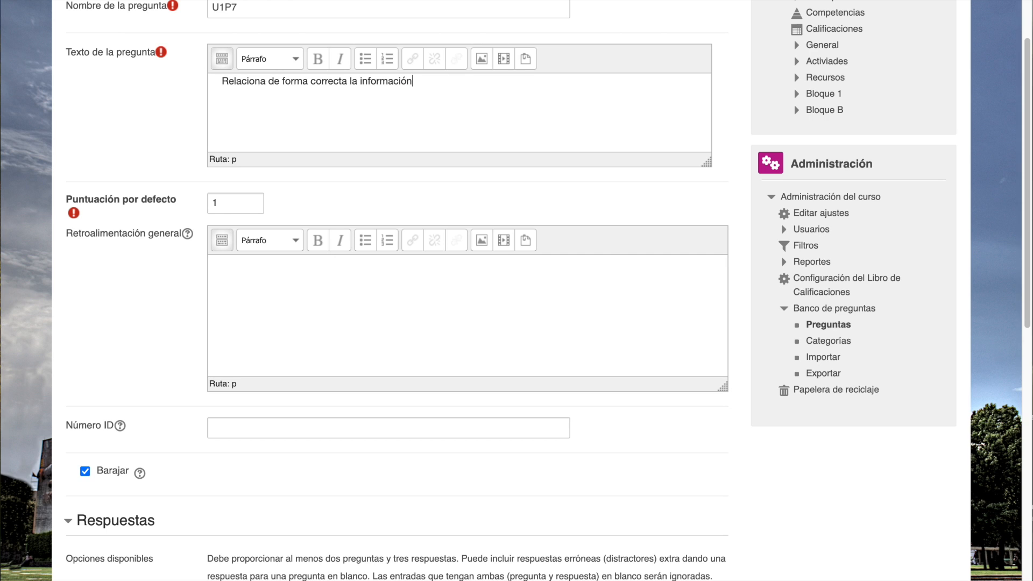
text( de las siguientes columnas)
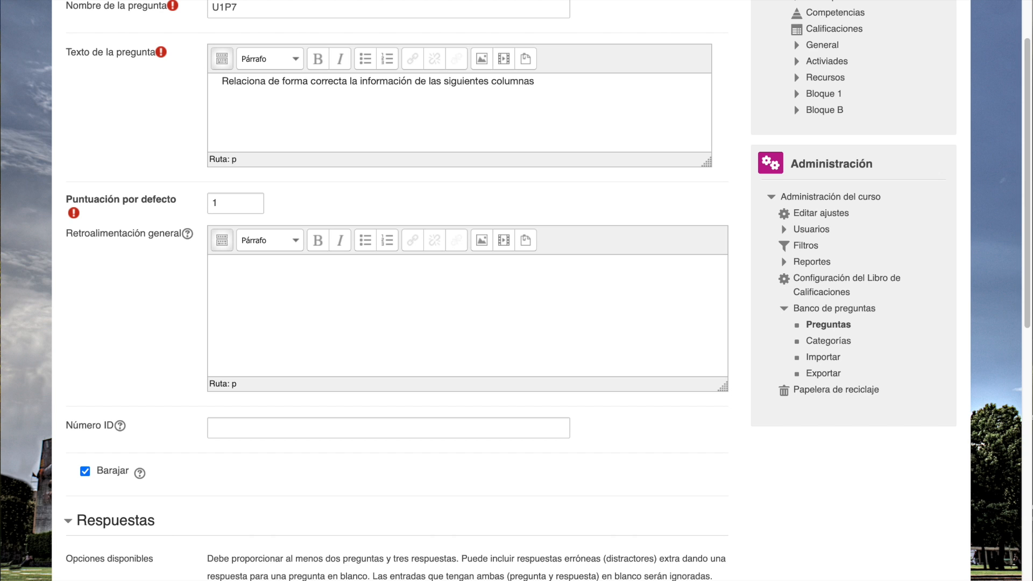
text(.)
scroll(235, 225, down, 6)
scroll(235, 228, down, 5)
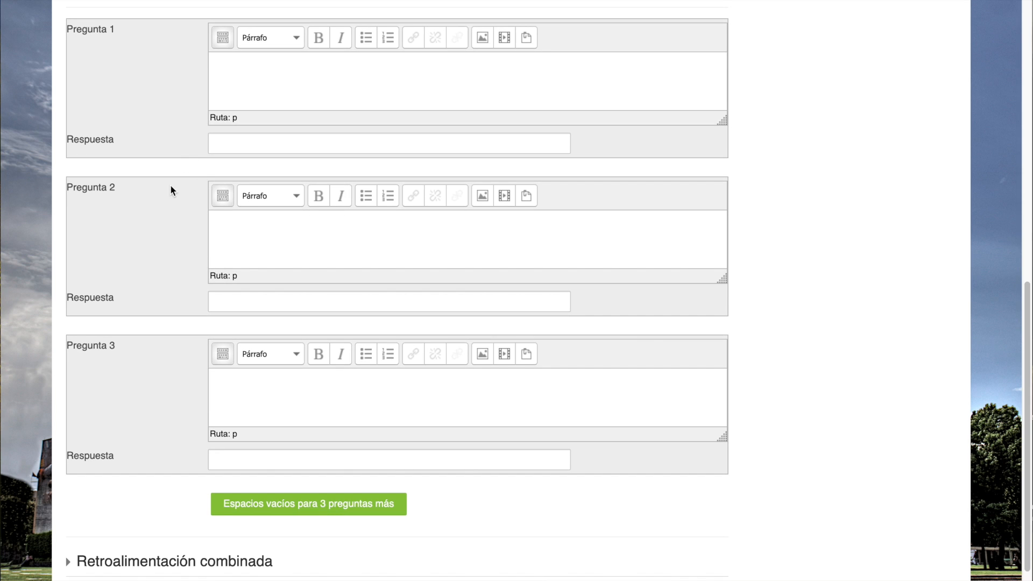
- Fill Pregunta 1 with "Proceso de integración y interdependencia creciente entre economías de diferentes países." and set its answer to "Globalización"
scroll(170, 174, up, 1)
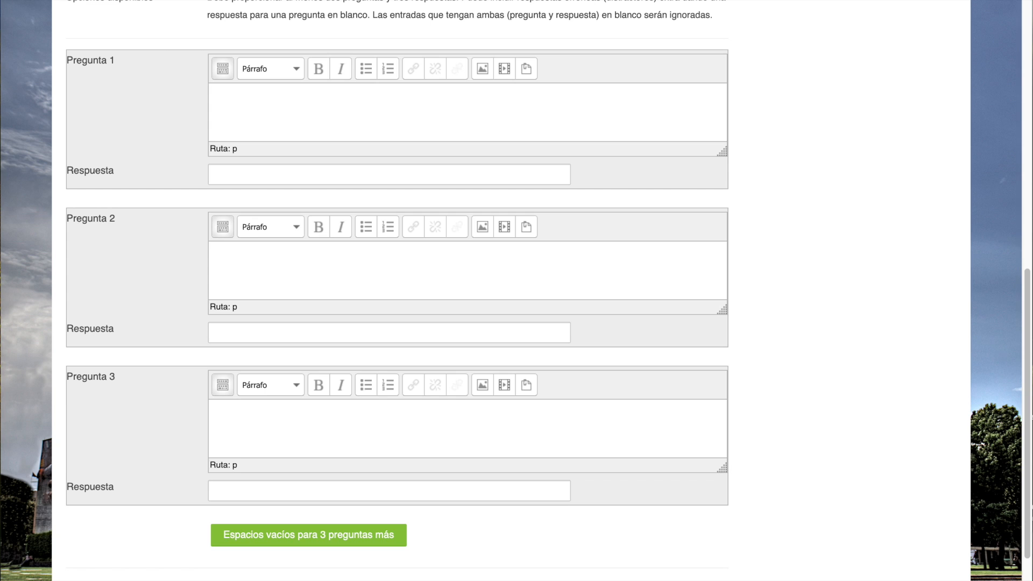
scroll(256, 175, up, 1)
click(250, 183)
text(Globalización)
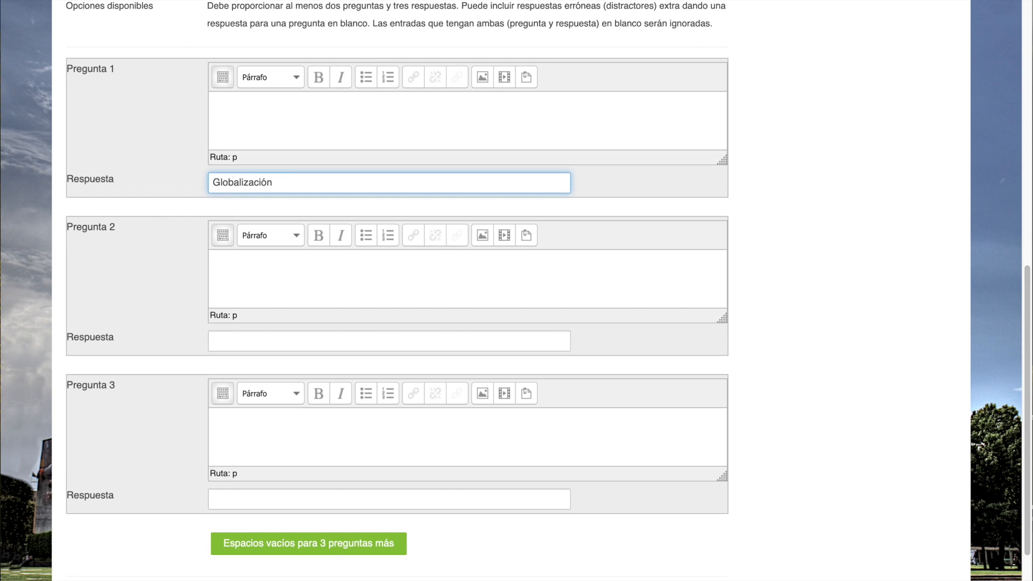
key(Tab)
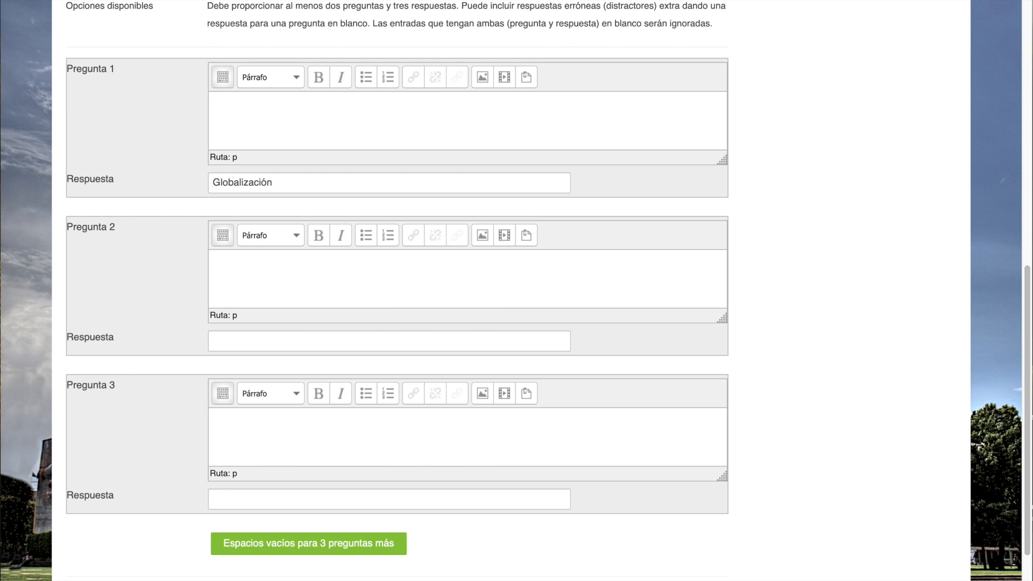
click(293, 118)
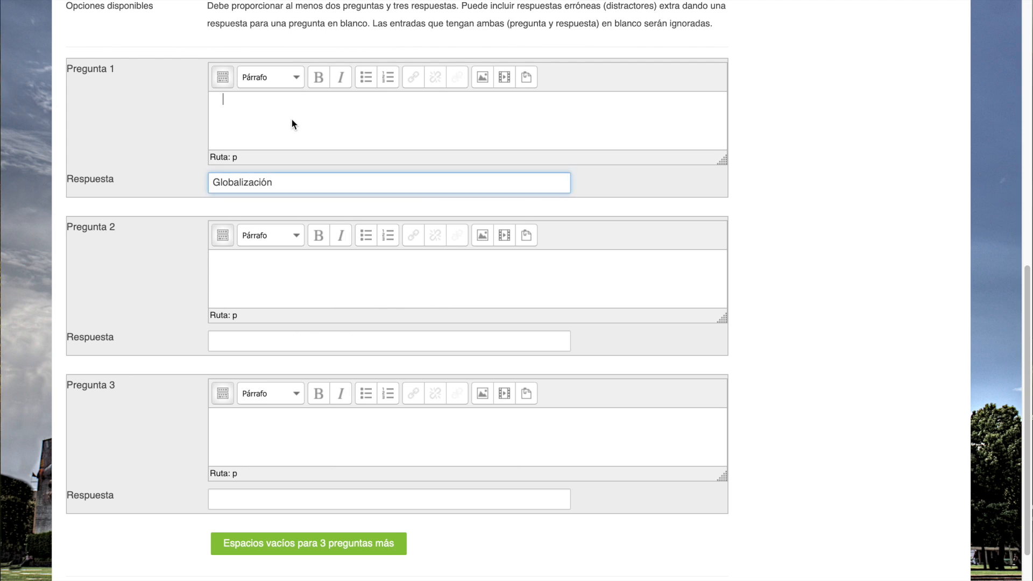
text(Proceso de integración y interdependencia creciente entre economías de diferentes países.)
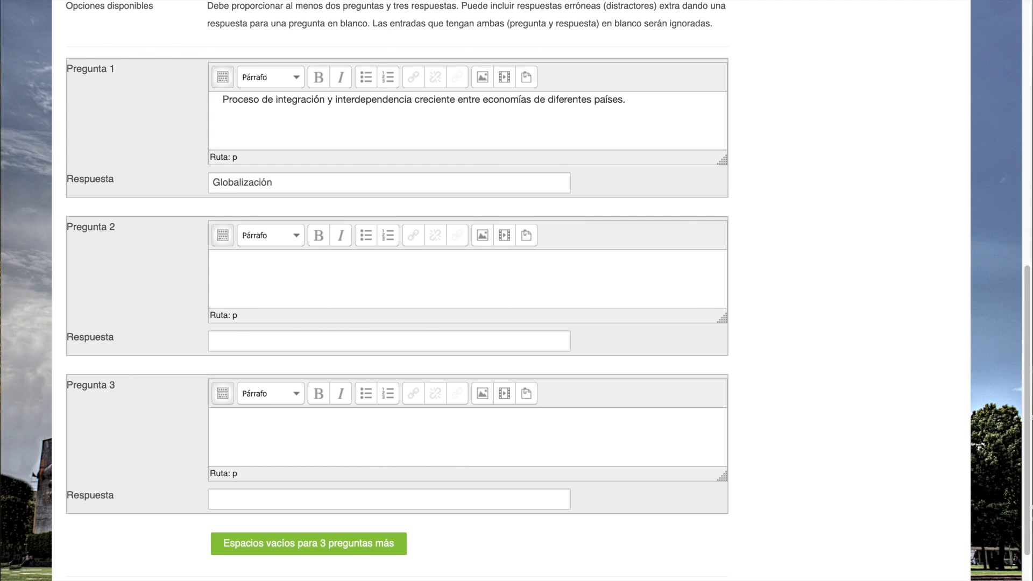
- Set the answer of Pregunta 2 to "Tipo de cambio flotante"
click(254, 337)
text(Tipo de cambio flotante)
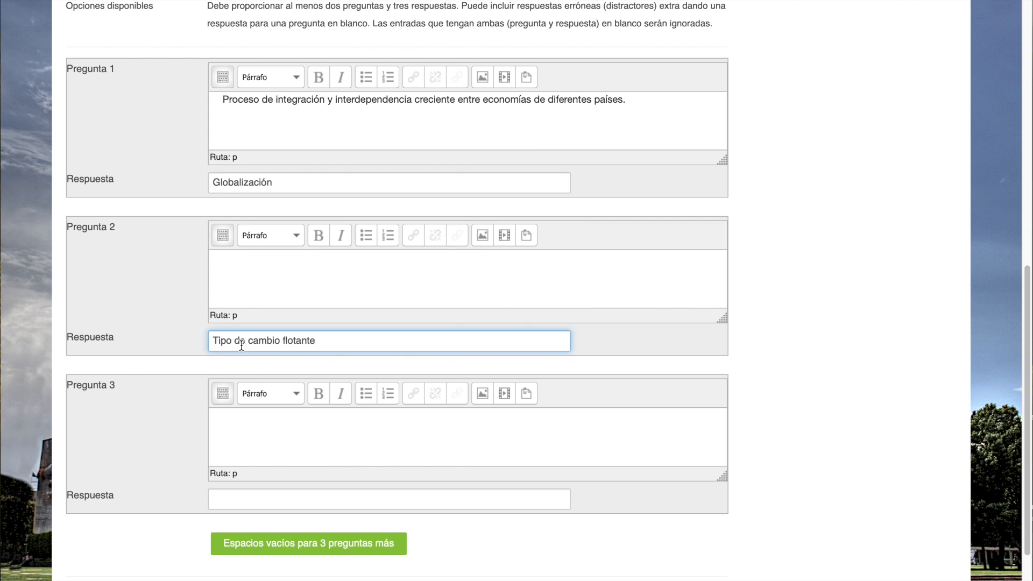
key(super+Tab)
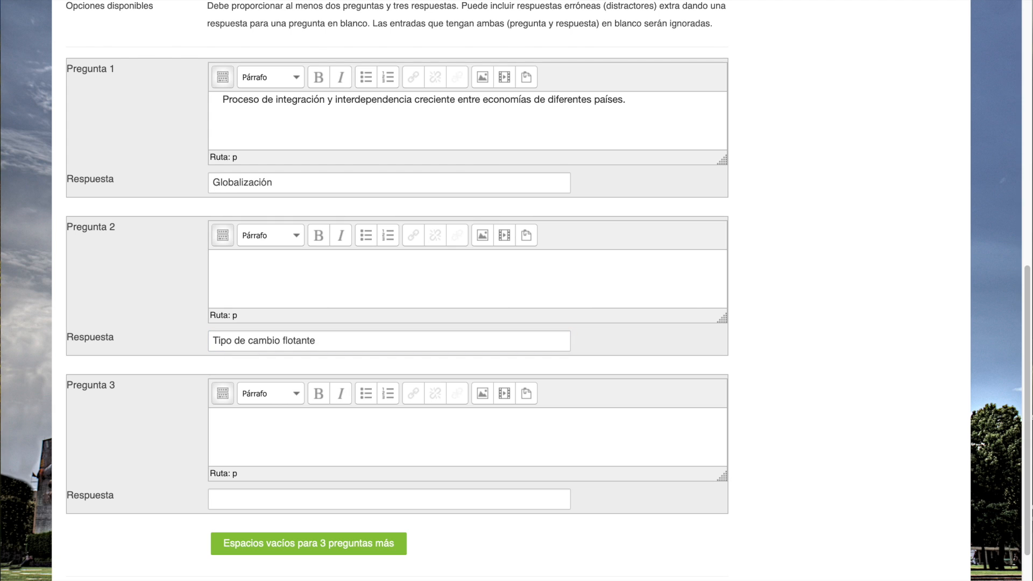
- Fill Pregunta 2 with "Sistema en el cual el valor de la moneda se determina por la oferta y la demanda en el mercado de divisas."
click(239, 281)
click(234, 282)
text(Sistema en el cual el valor de la moneda se determina por la oferta y la demanda en el mercado de divisas.)
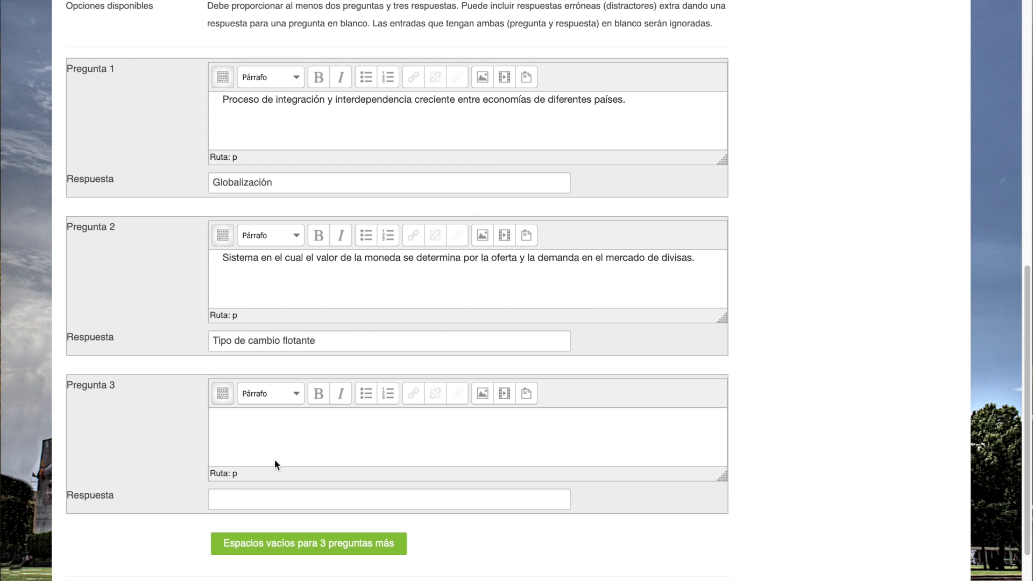
- Fill Pregunta 3 with "Impuesto sobre las importaciones que se utiliza para proteger la industria nacional." and set its answer to "Arancel"
click(272, 499)
text(Arancel)
key(super+Tab)
click(302, 428)
text(Impuesto sobre las importaciones que se utiliza para proteger la industria nacional.)
- Add blank spaces for three more question-and-answer pairs to the matching question U1P7
scroll(130, 406, down, 2)
scroll(127, 194, up, 1)
scroll(138, 344, down, 4)
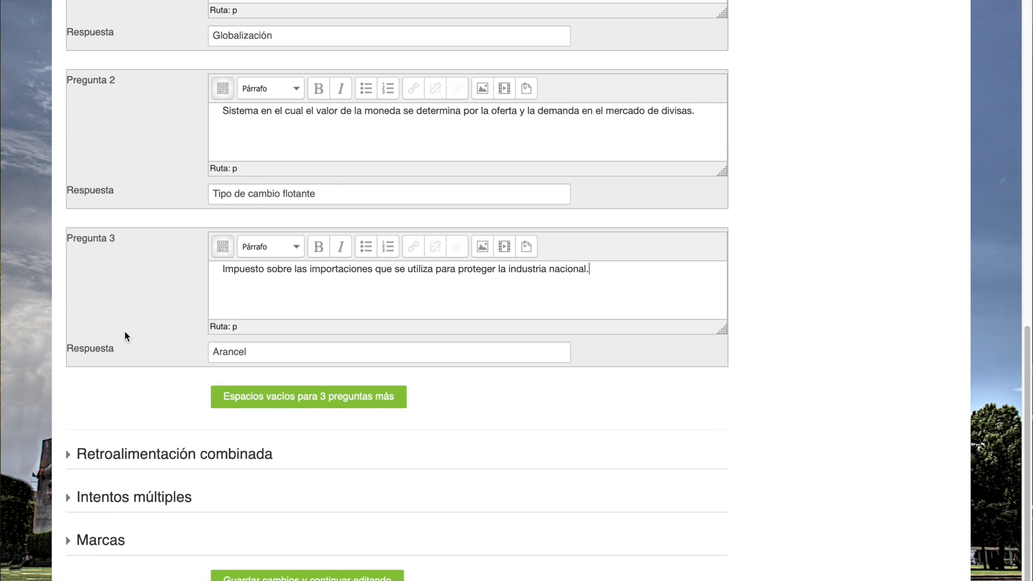
click(300, 399)
- Fill Pregunta 4 with "Registro contable de todas las transacciones económicas de un país con el resto del mundo." and answer "Balanzas de pagos"
scroll(117, 393, down, 20)
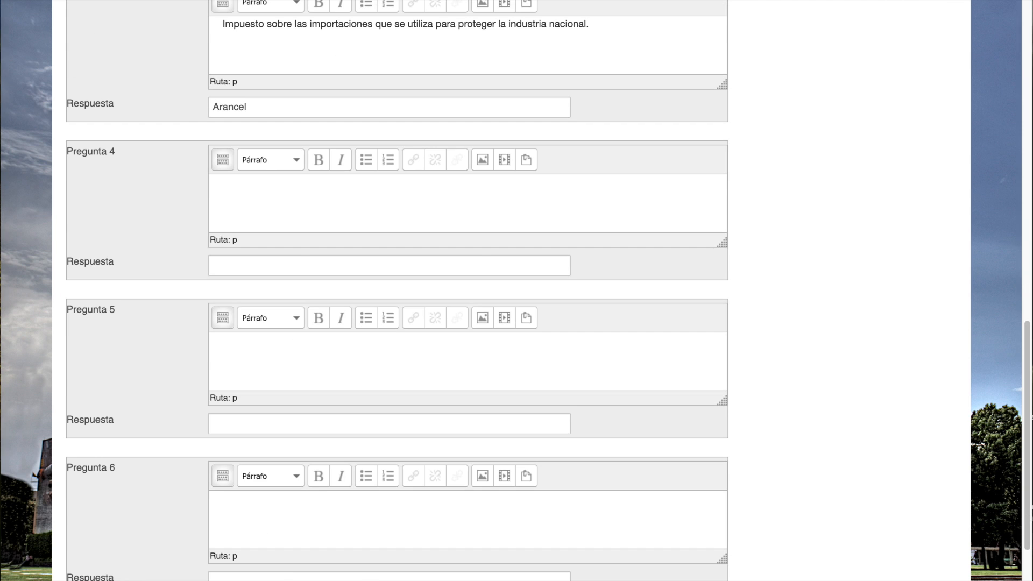
click(268, 266)
text(Balanzas de pagos)
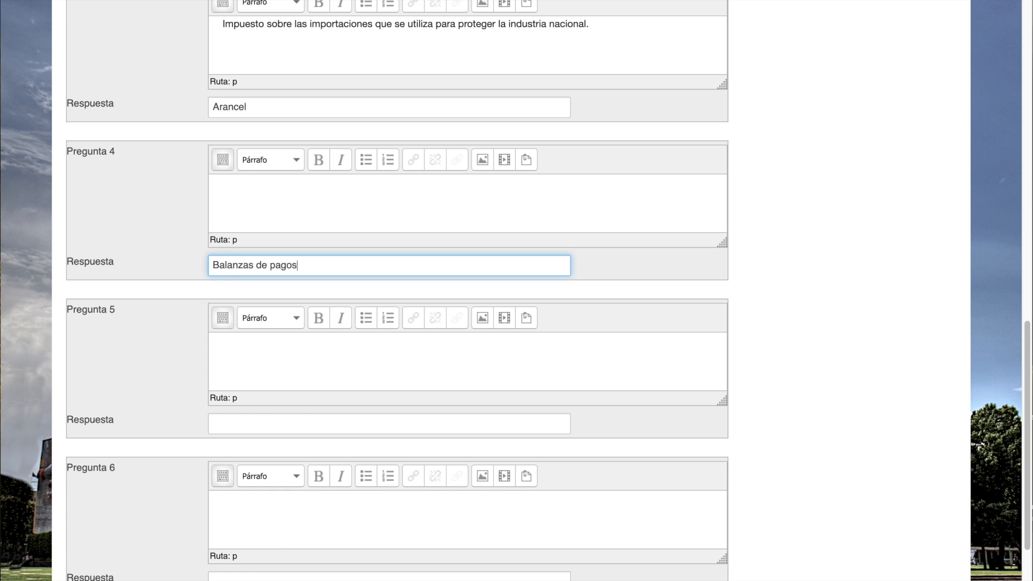
key(super+Tab)
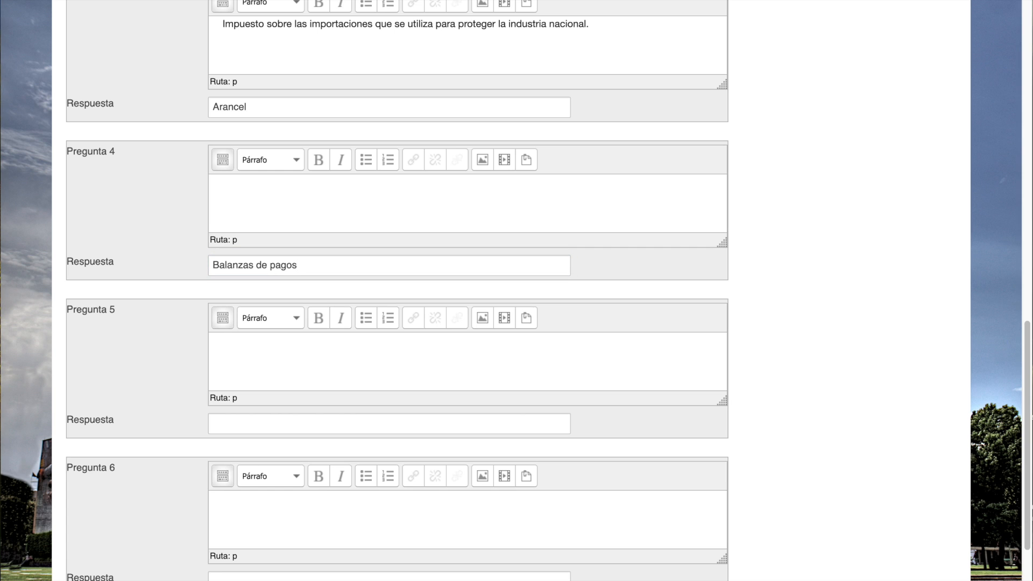
key(super+Tab)
click(249, 198)
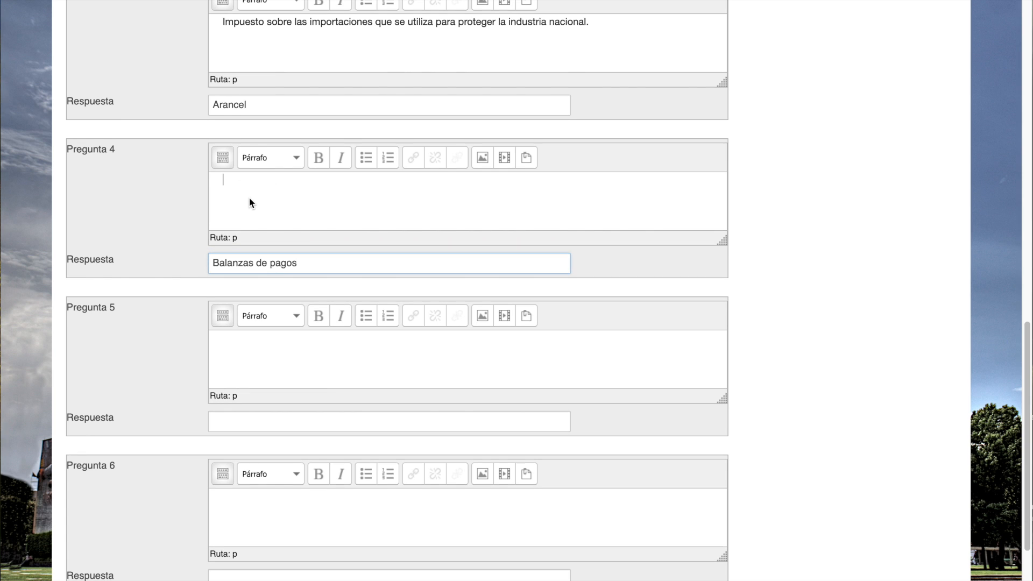
text(Registro contable de todas las transacciones económicas de un país con el resto del mundo.)
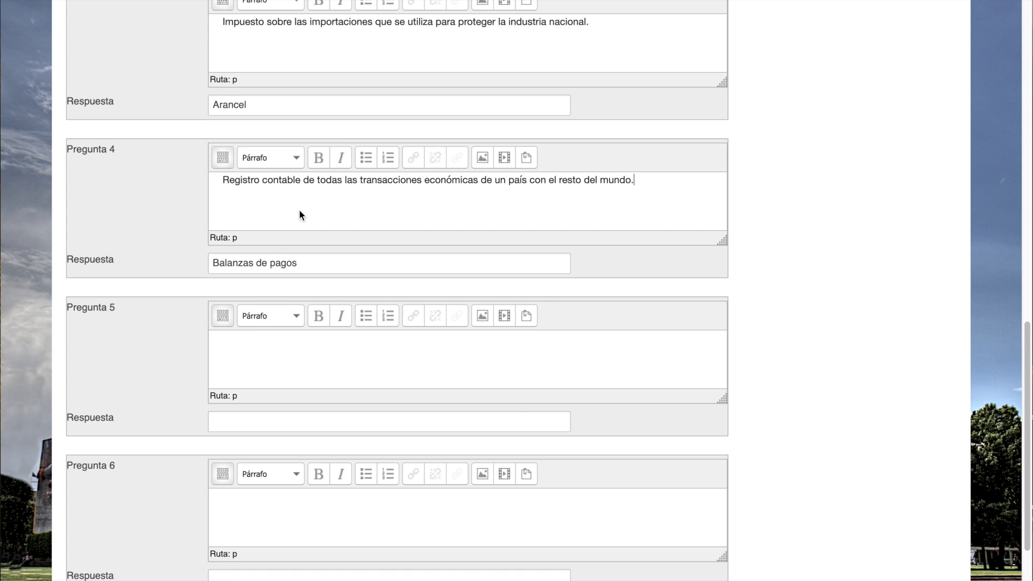
- Save the changes to matching question U1P7 and continue editing it
scroll(299, 211, down, 2)
scroll(299, 210, down, 12)
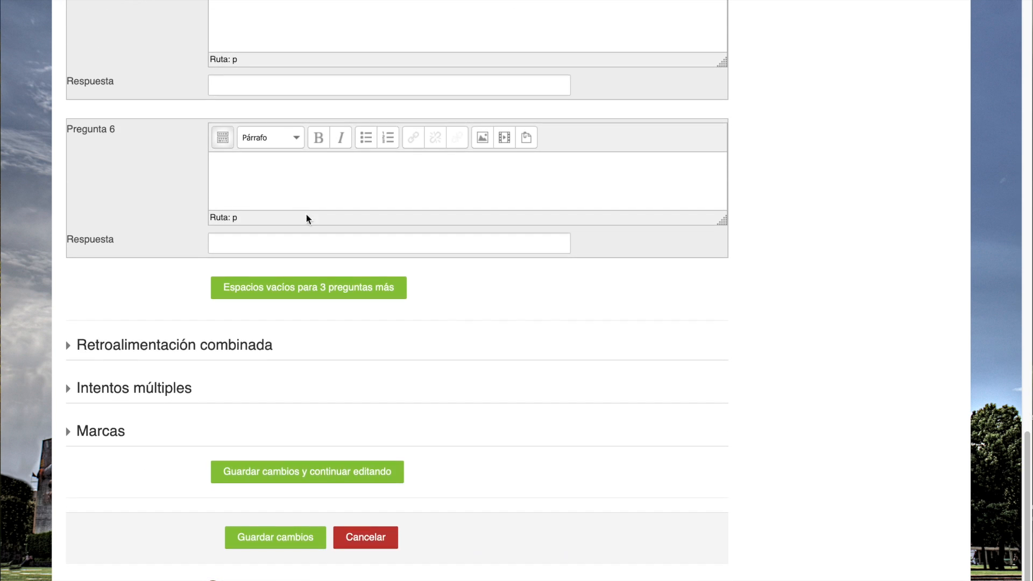
click(347, 472)
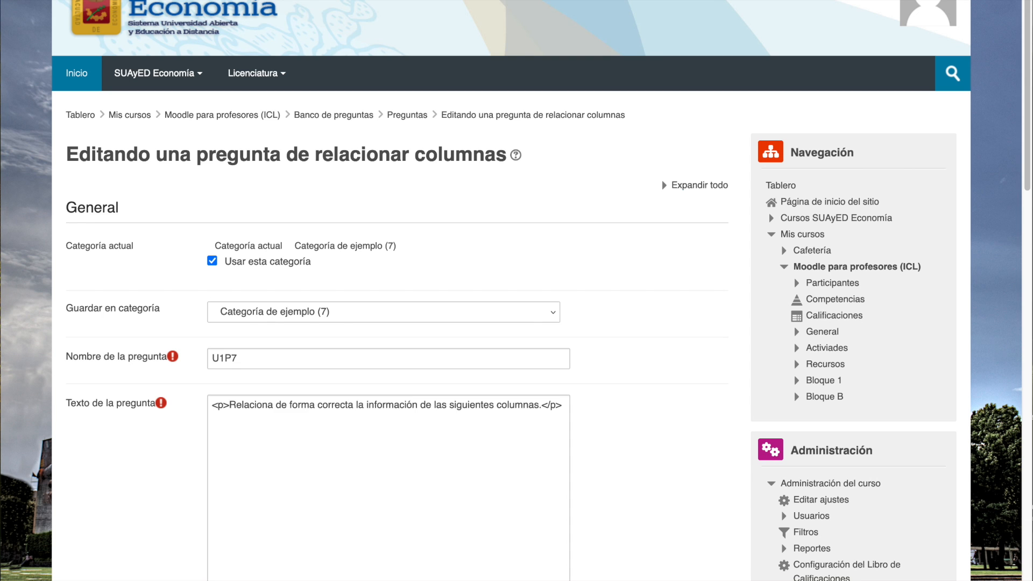
- Preview question U1P7, examine the answer choices offered for its first statement, and close the preview without answering
scroll(434, 459, down, 20)
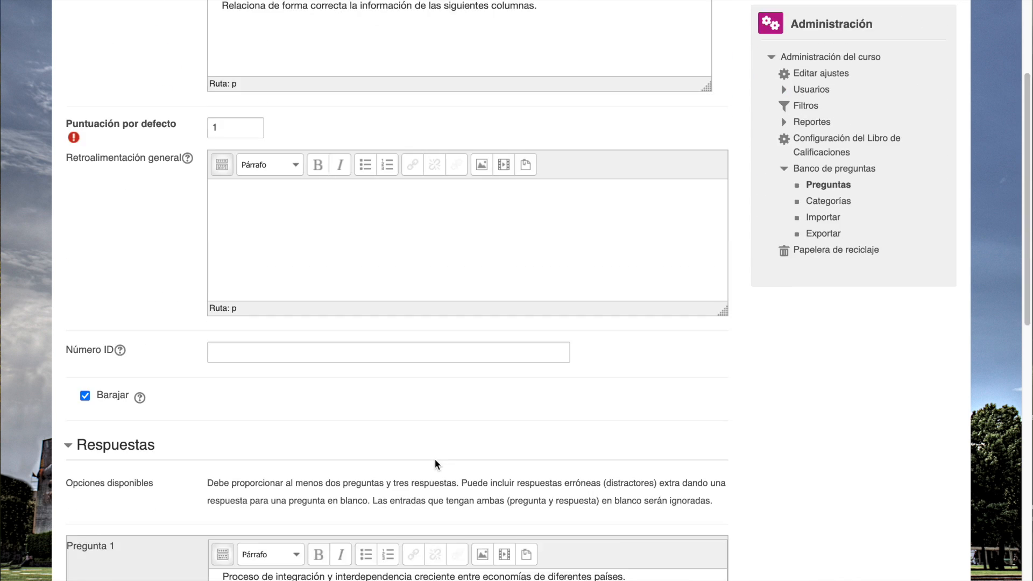
scroll(434, 459, down, 1)
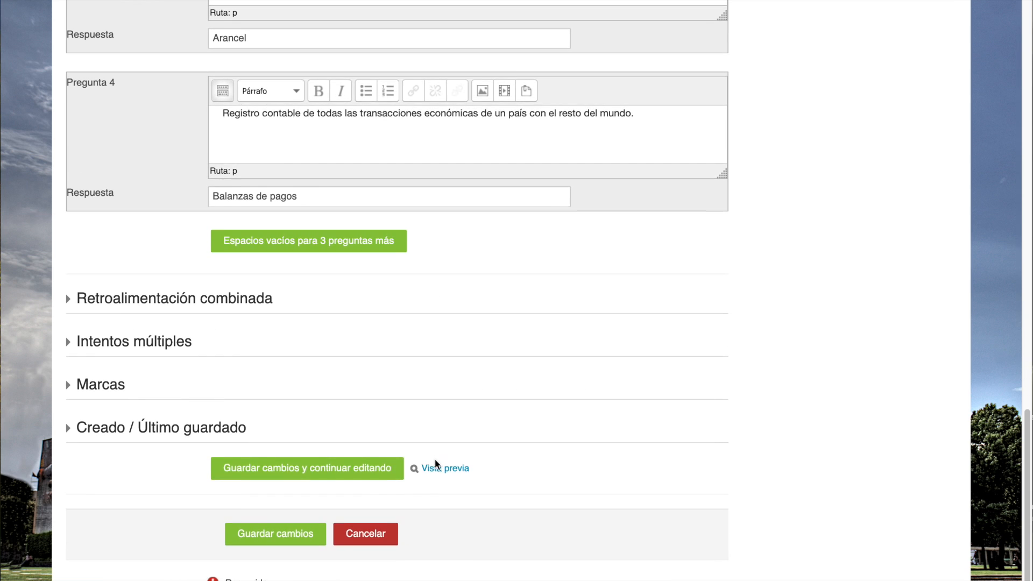
click(450, 472)
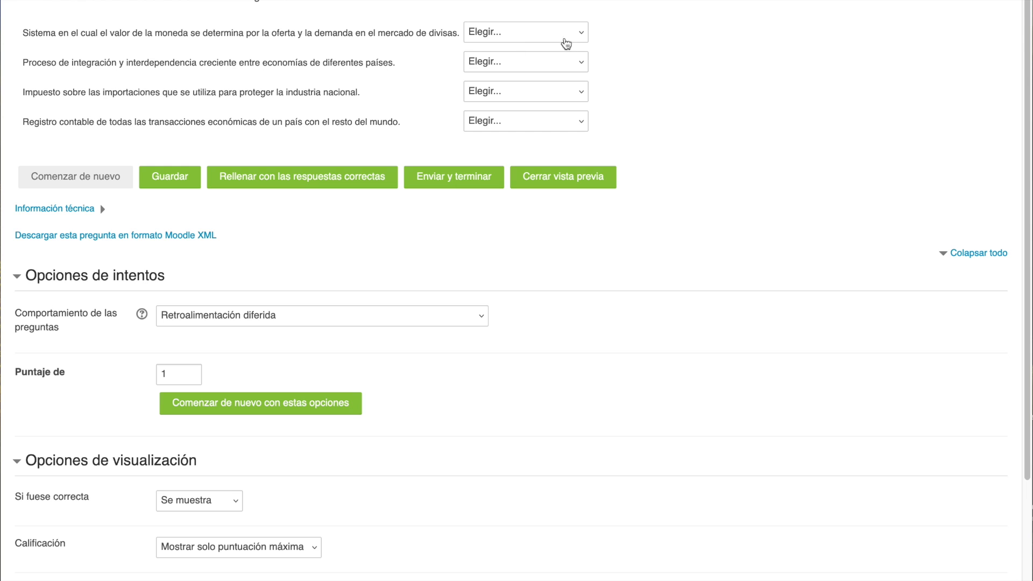
click(583, 38)
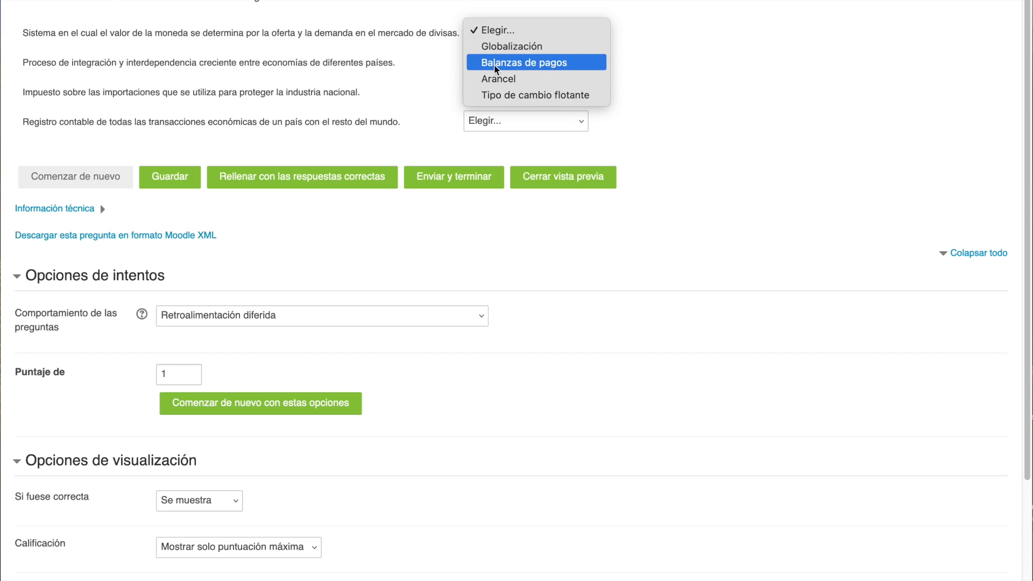
click(715, 117)
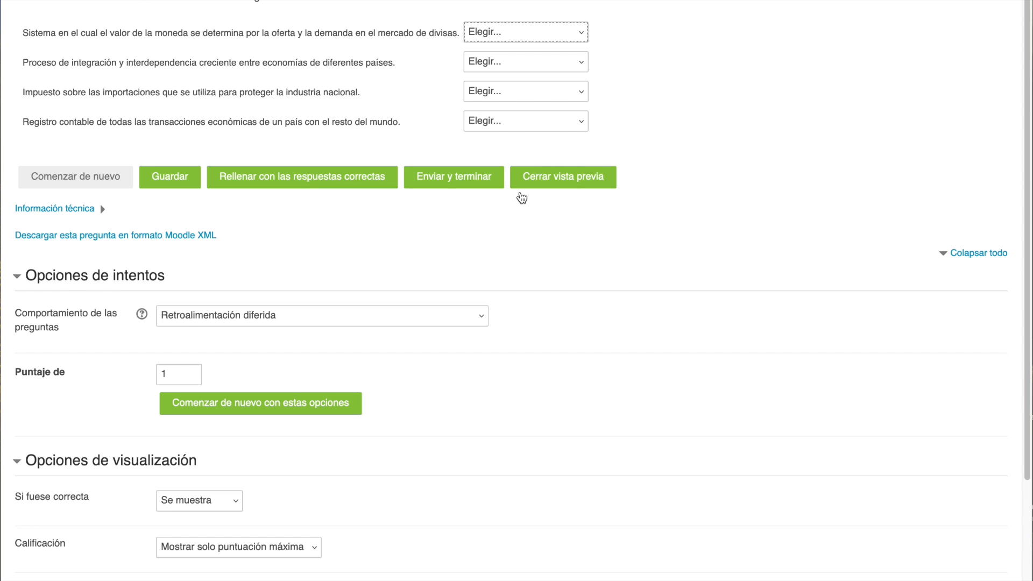
scroll(296, 228, down, 1)
scroll(296, 225, down, 4)
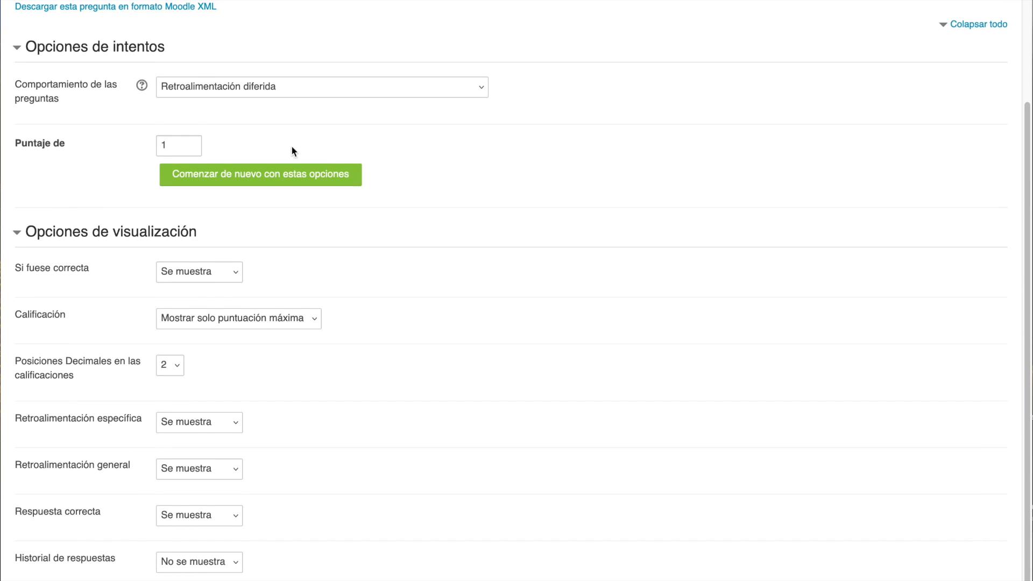
key(super+w)
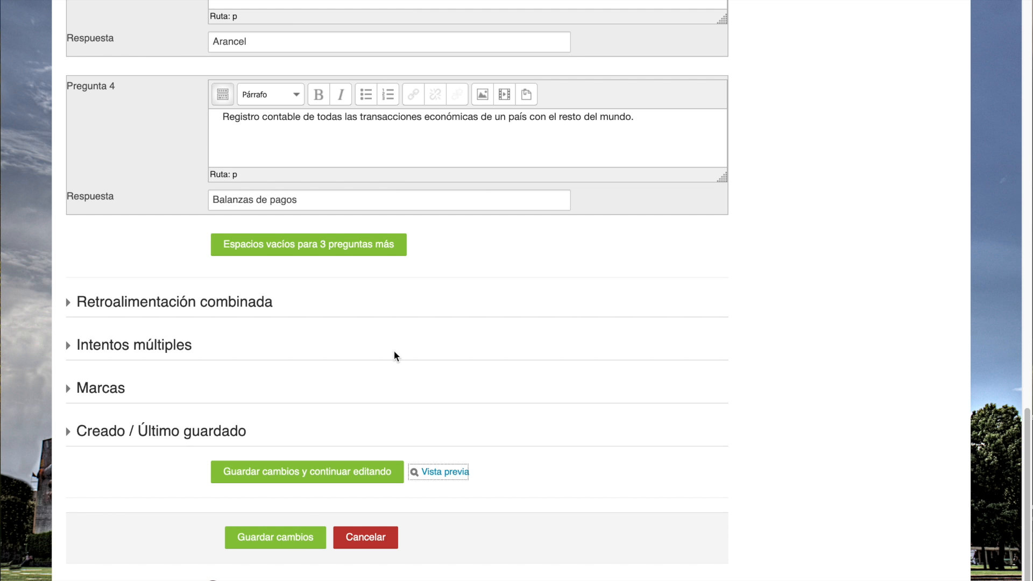
- Save U1P7 back to the question bank and start another new question of type Relacionar columnas
click(285, 539)
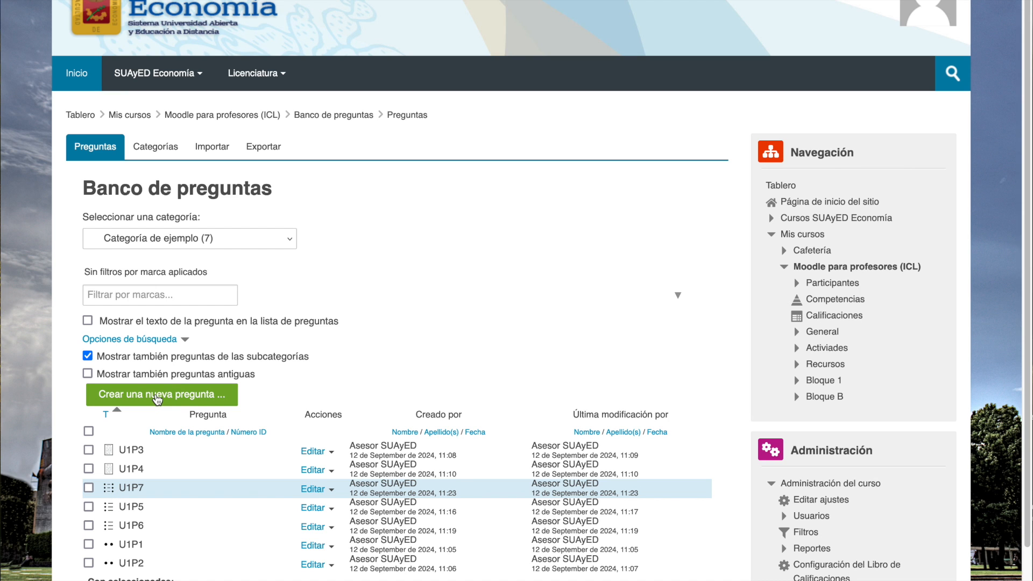
click(157, 397)
drag(494, 262, 478, 344)
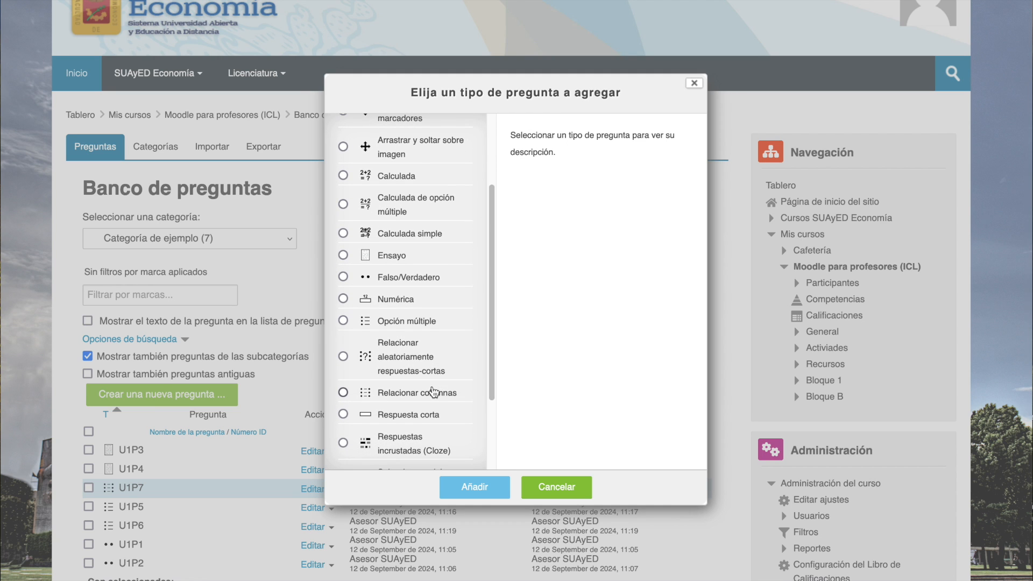
click(434, 392)
click(474, 487)
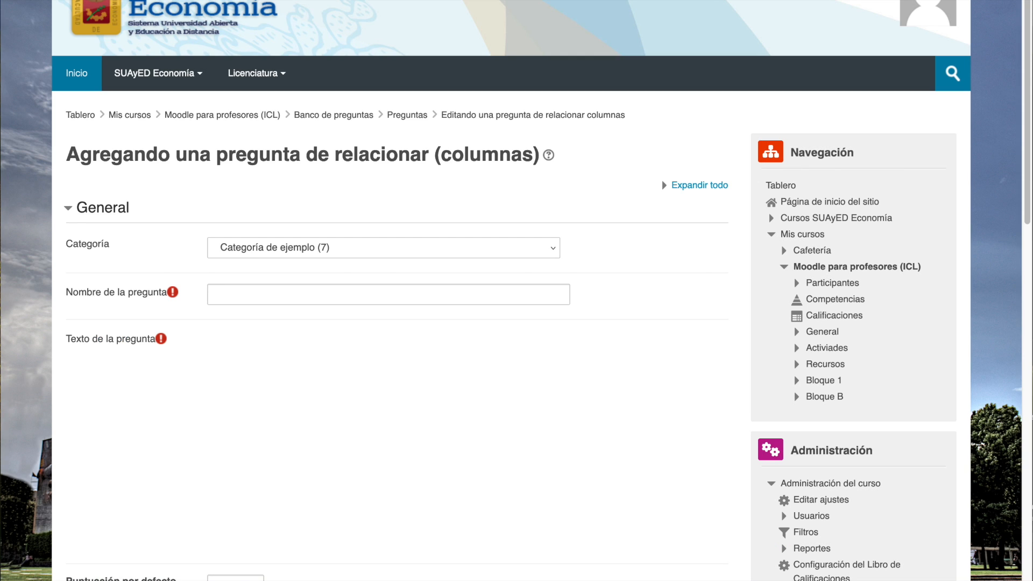
- Name the question U1P8 and set its text to "Relaciona cada acuerdo o institución internacional con su propósito o función principal."
click(252, 299)
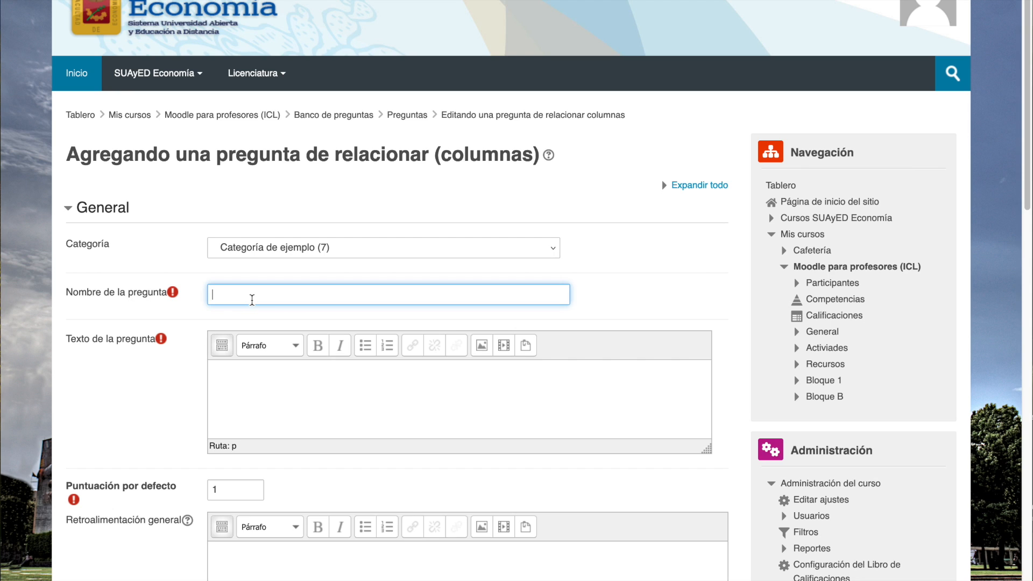
text(U1P8)
scroll(251, 309, down, 2)
click(251, 310)
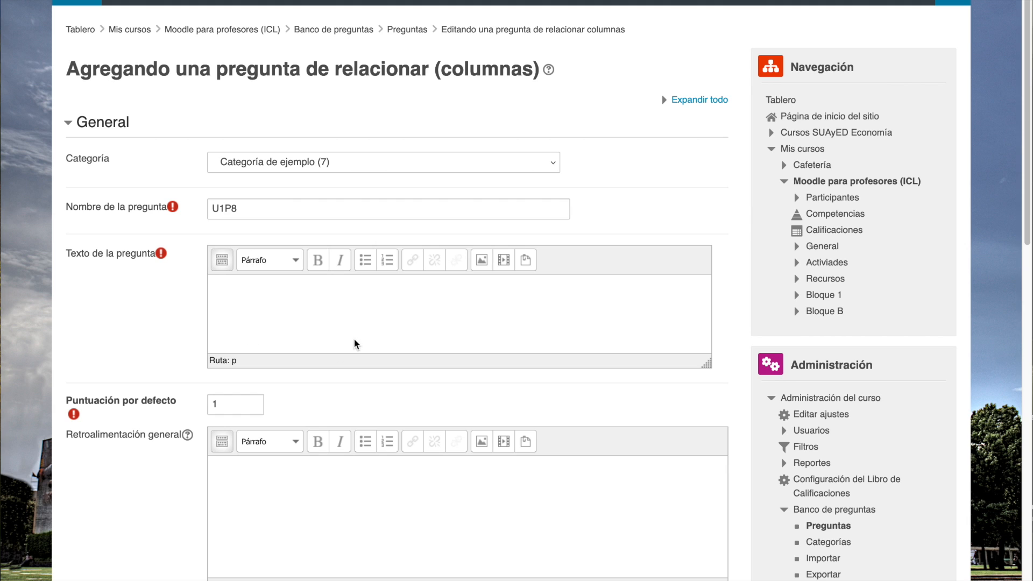
text(Relaciona cada acuerdo o institución internacional con su propósito o función principal.)
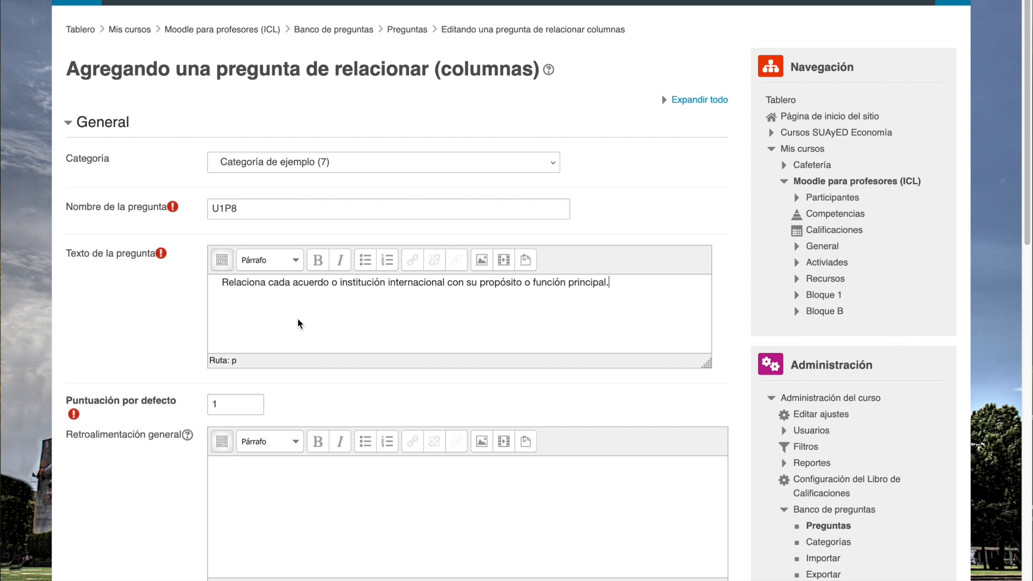
- Fill U1P8's Pregunta 1 with "Regular y supervisar el sistema financiero internacional, ofreciendo ayuda y asesoramiento económico." and answer "Fondo Monetario Internacional"
scroll(169, 339, down, 10)
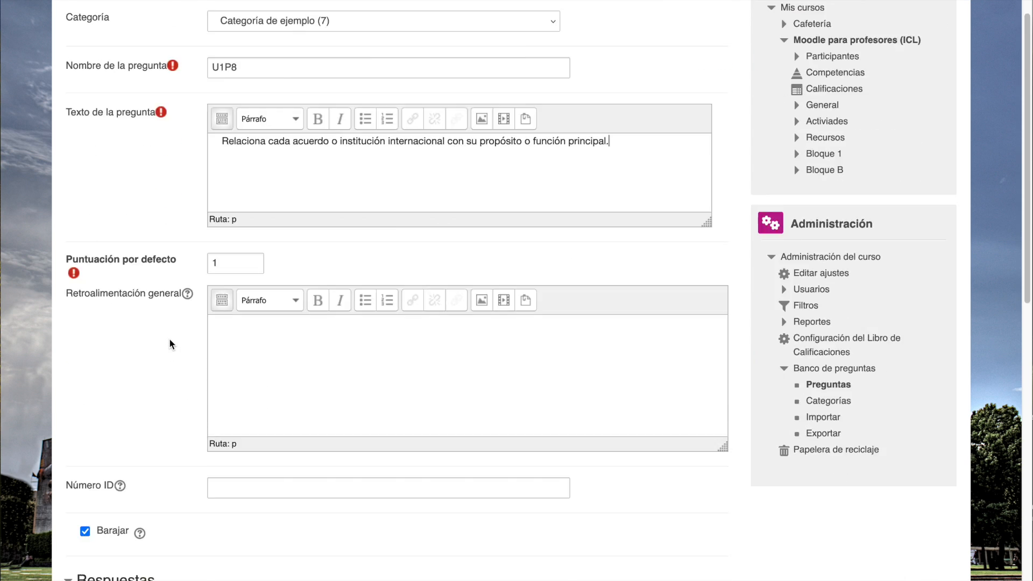
scroll(170, 344, down, 4)
click(287, 538)
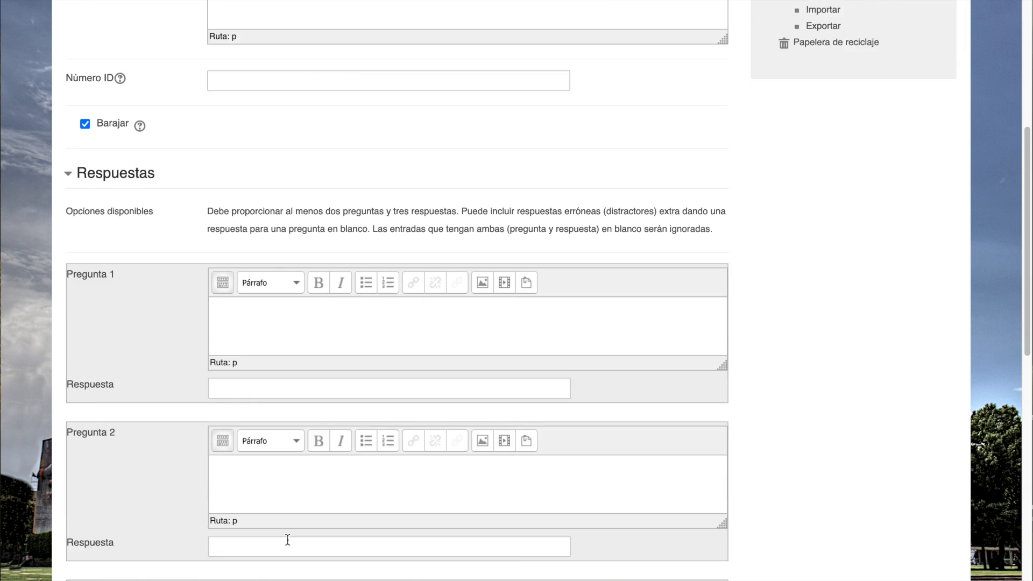
scroll(287, 539, down, 4)
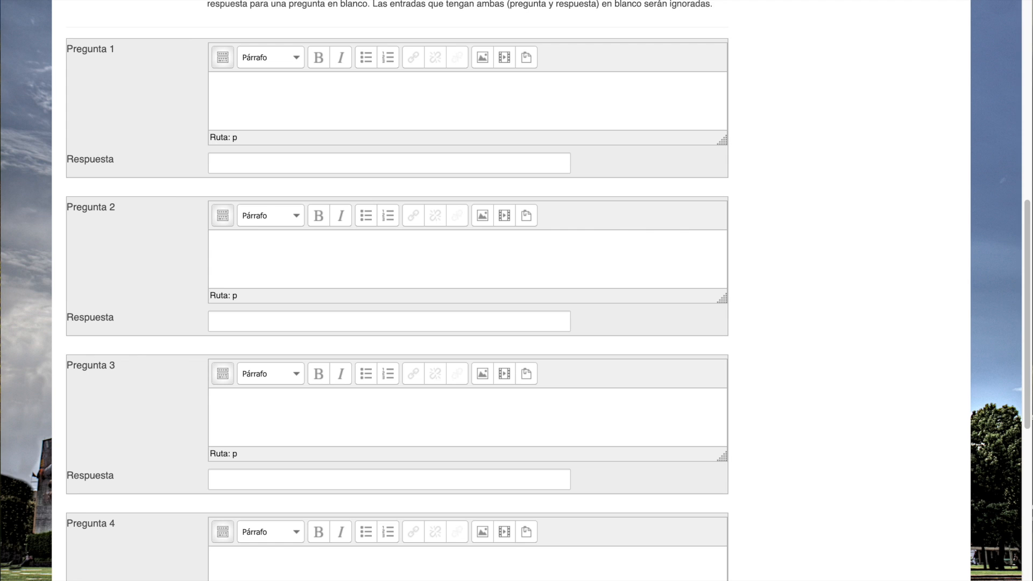
click(235, 163)
text(Fondo Monetario Internacional)
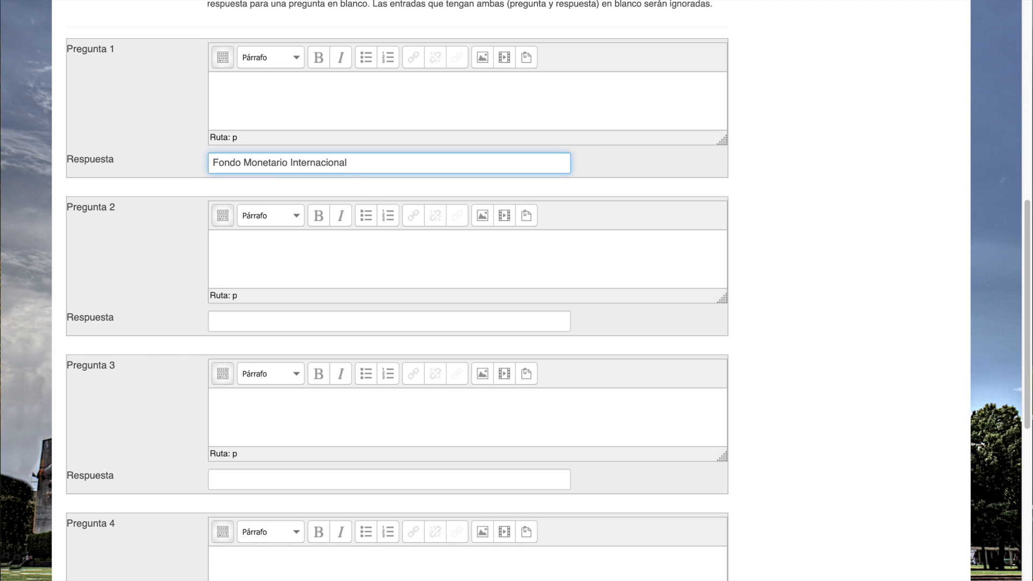
key(Tab)
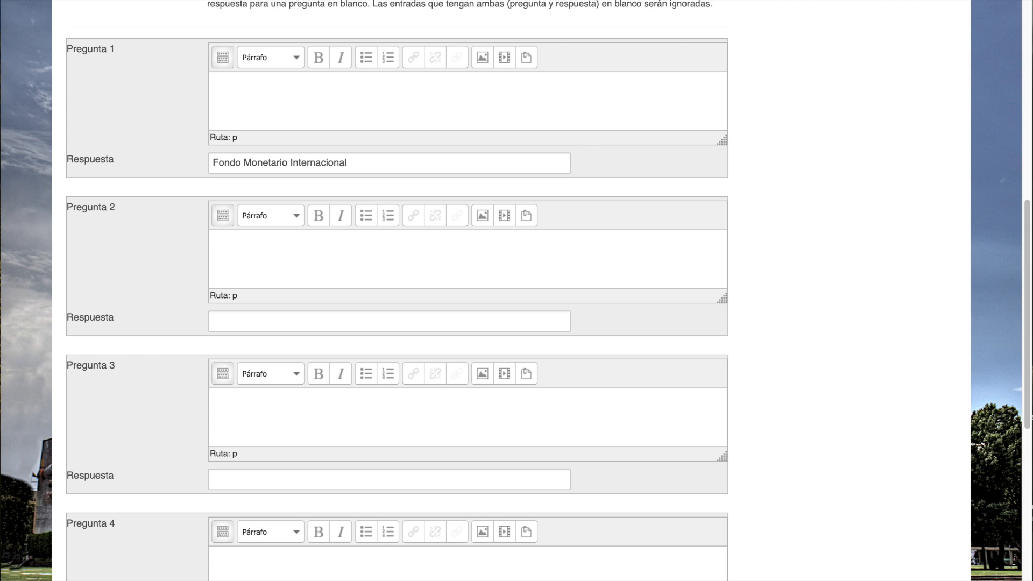
click(308, 107)
text(Regular y supervisar el sistema financiero internacional, ofreciendo ayuda y asesoramiento económico.)
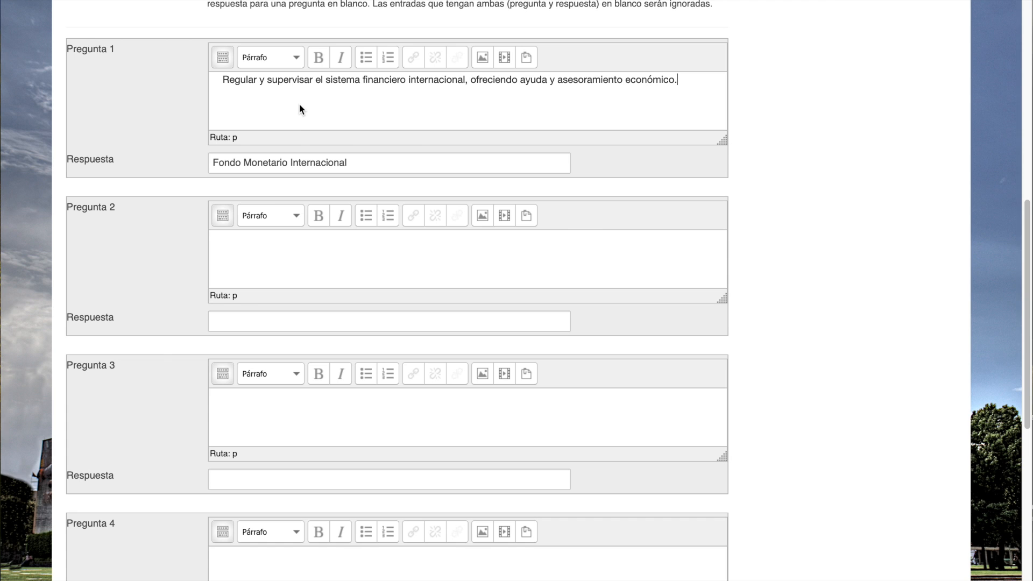
- Fill Pregunta 2 with "Facilitar el comercio internacional y asegurar que las reglas del comercio se apliquen de manera justa." and answer "Organización Mundial del Comercio"
scroll(293, 133, down, 3)
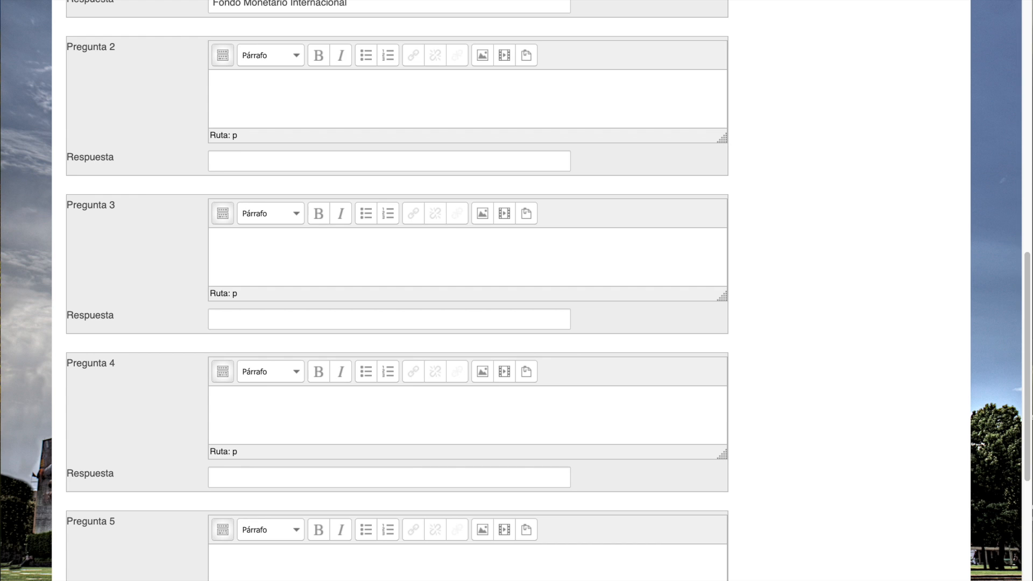
click(274, 163)
text(Organización Mundial del Comercio)
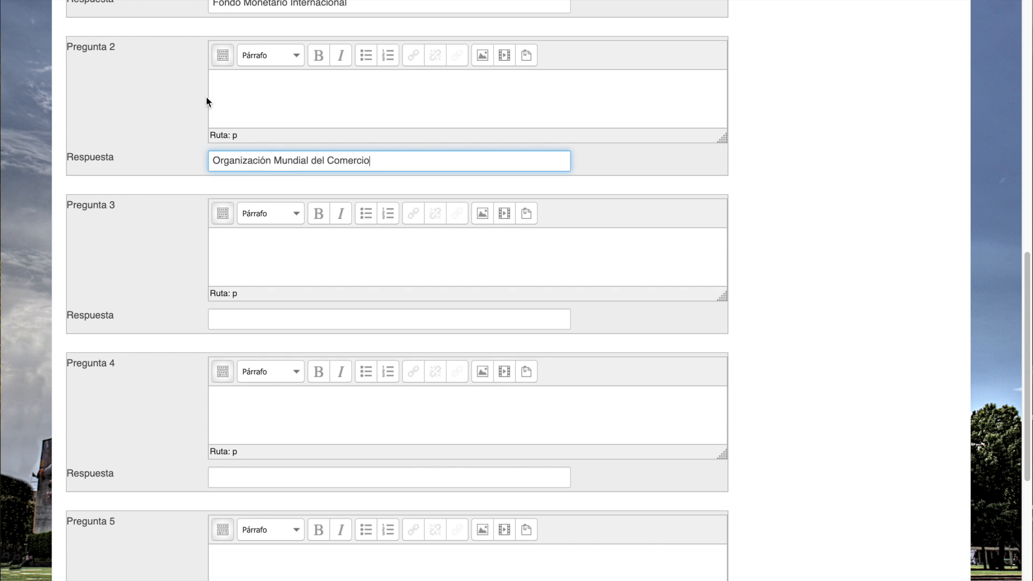
key(super+Tab)
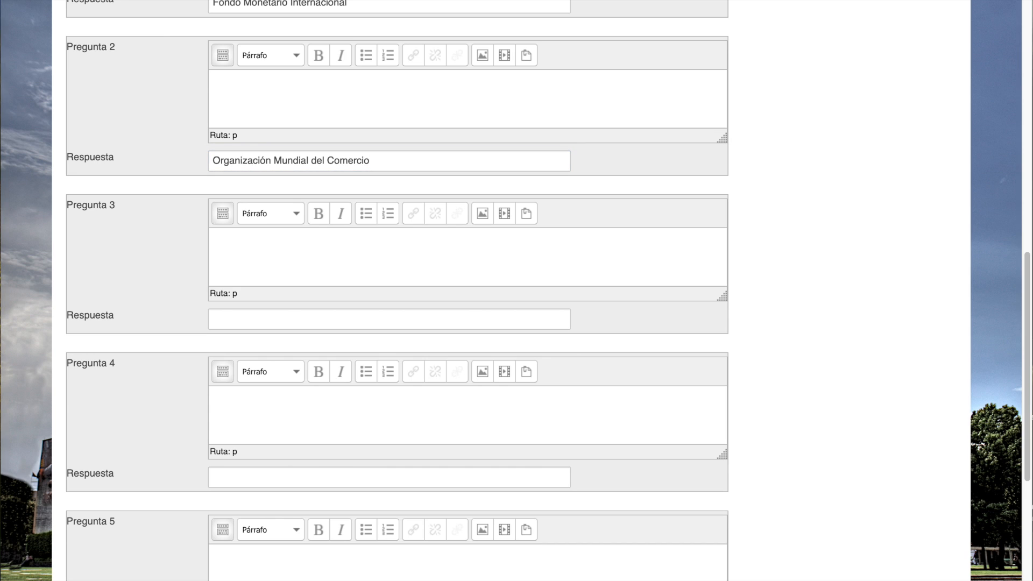
key(super+Tab)
click(306, 92)
text(Facilitar el comercio internacional y asegurar que las reglas del comercio se apliquen de manera justa.)
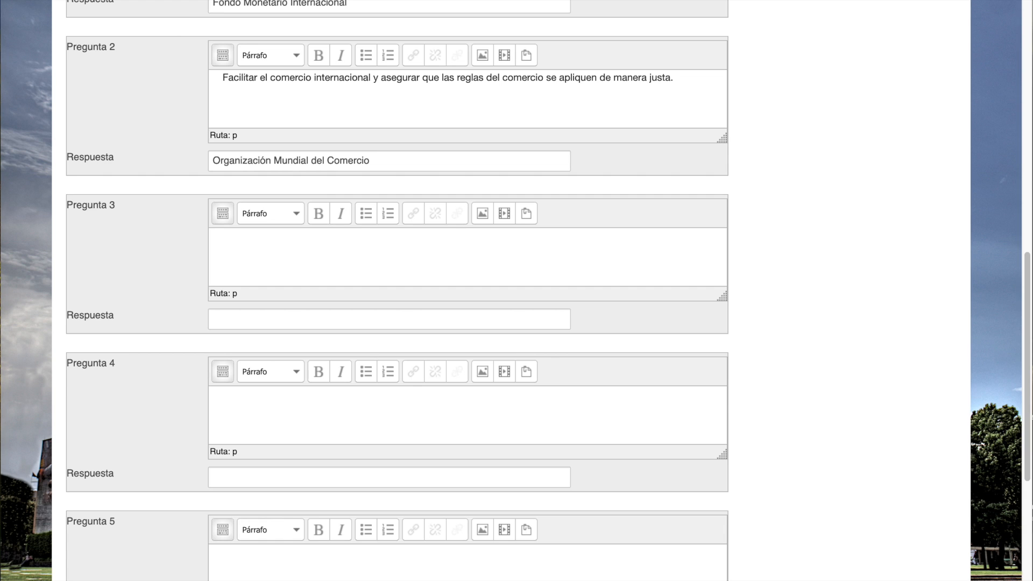
- Fill Pregunta 3 with "Eliminar barreras comerciales y fomentar el libre comercio entre países firmantes." and answer "Tratado de Libre Comercio de América del Norte"
click(241, 319)
text(Tratado de Libre Comercio de América del Norte)
key(super+Tab)
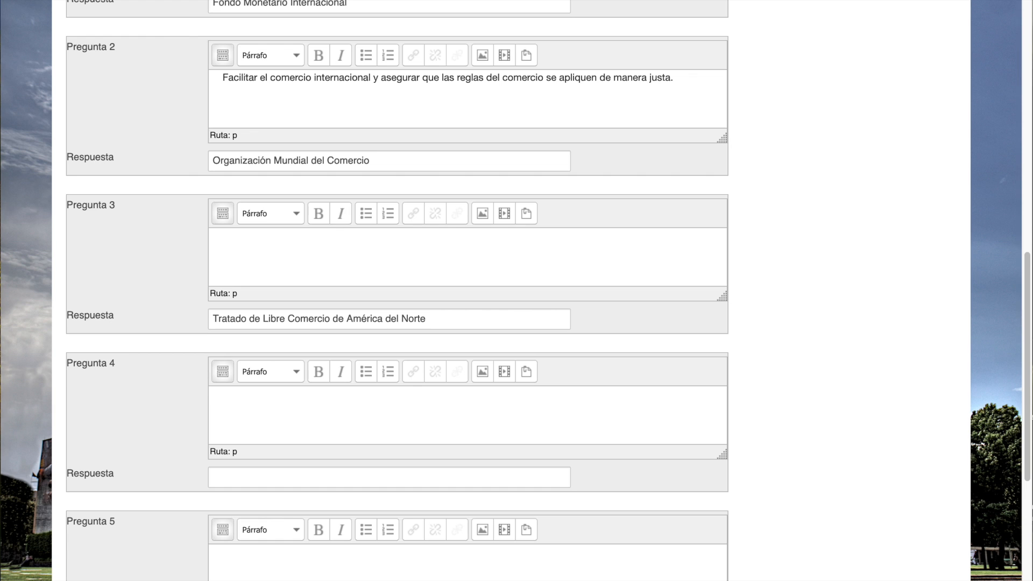
click(311, 246)
text(Eliminar barreras comerciales y fomentar el libre comercio entre países firmantes.)
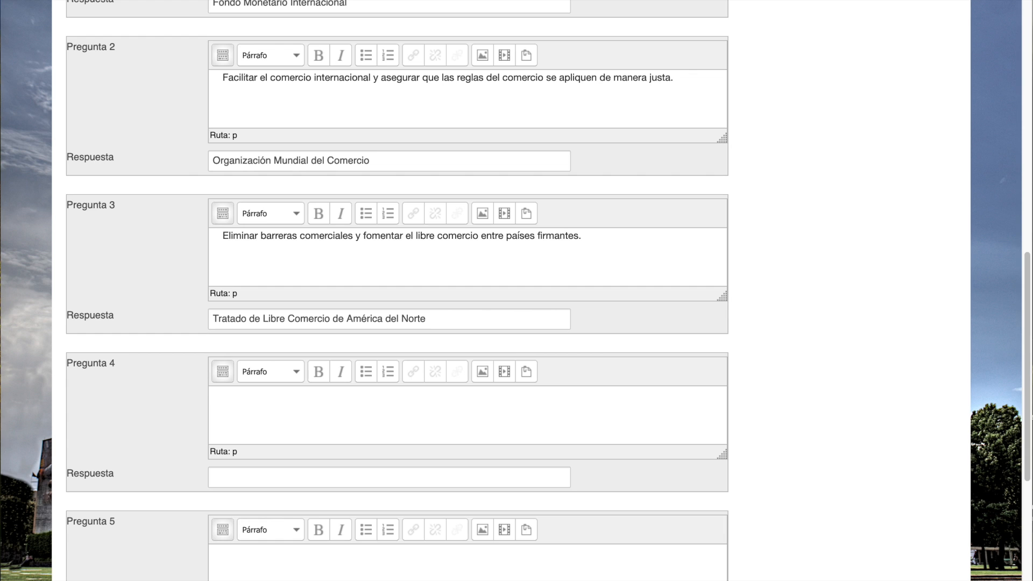
- Fill Pregunta 4 with "Proporcionar asistencia financiera a países para proyectos de desarrollo y reducción de la pobreza." and answer "Banco Mundial"
click(244, 478)
text(Banco Mundial)
key(super+Tab)
key(super+Tab)
click(236, 414)
text(Proporcionar asistencia financiera a países para proyectos de desarrollo y reducción de la pobreza.)
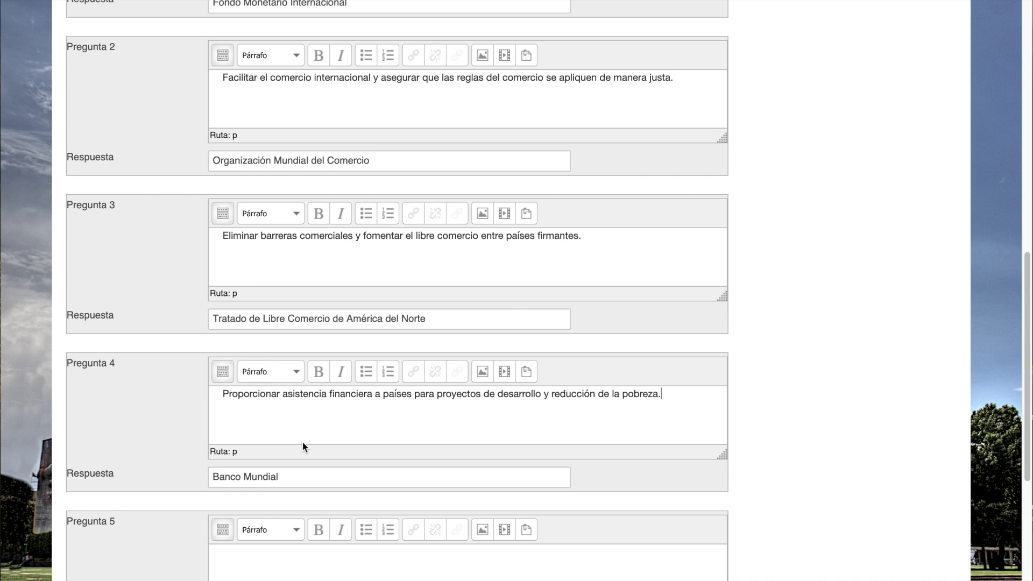
- Review the four question and answer pairs of U1P8 and save the question to the question bank
scroll(303, 444, up, 6)
scroll(303, 444, down, 3)
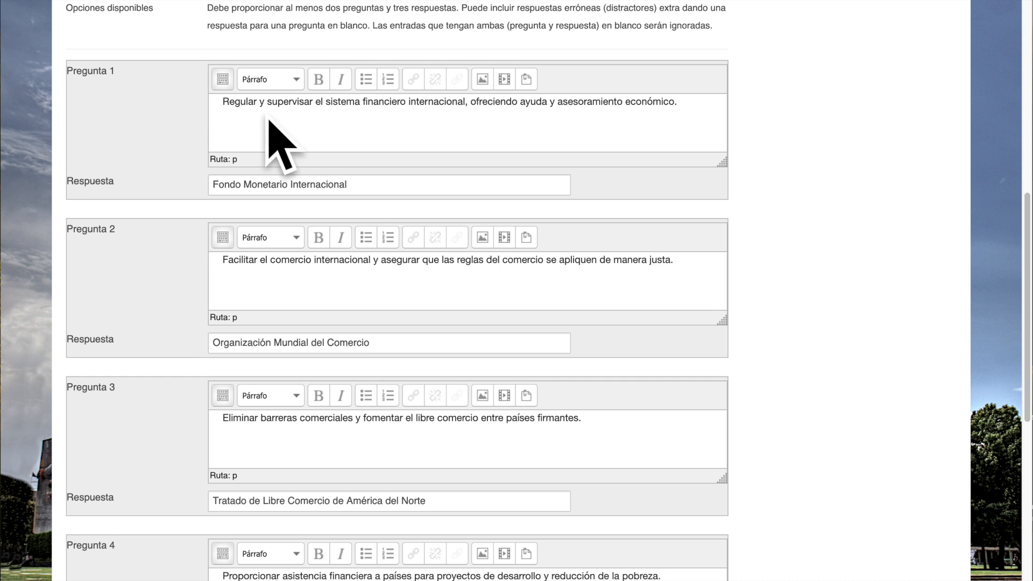
scroll(291, 157, down, 15)
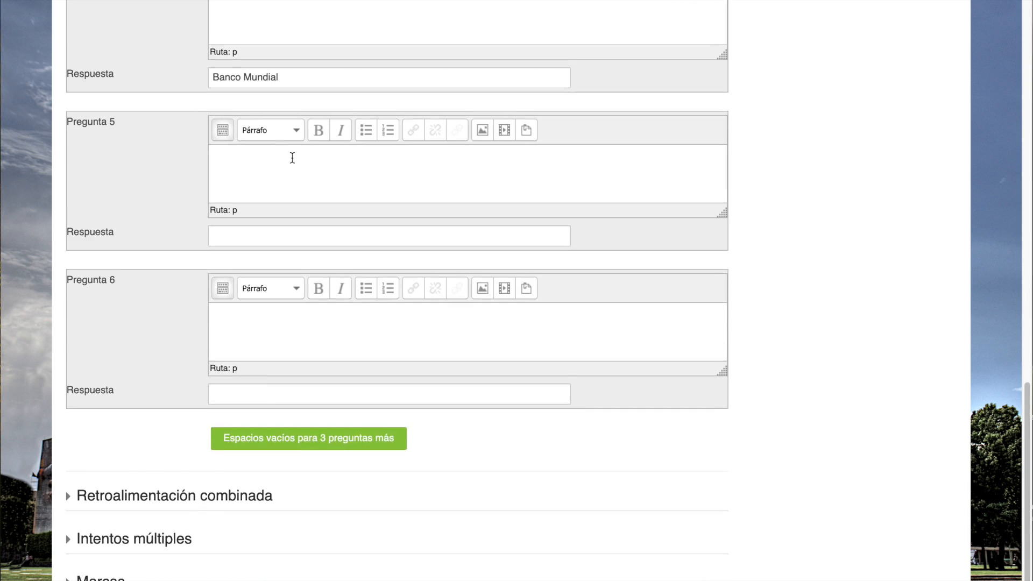
click(275, 538)
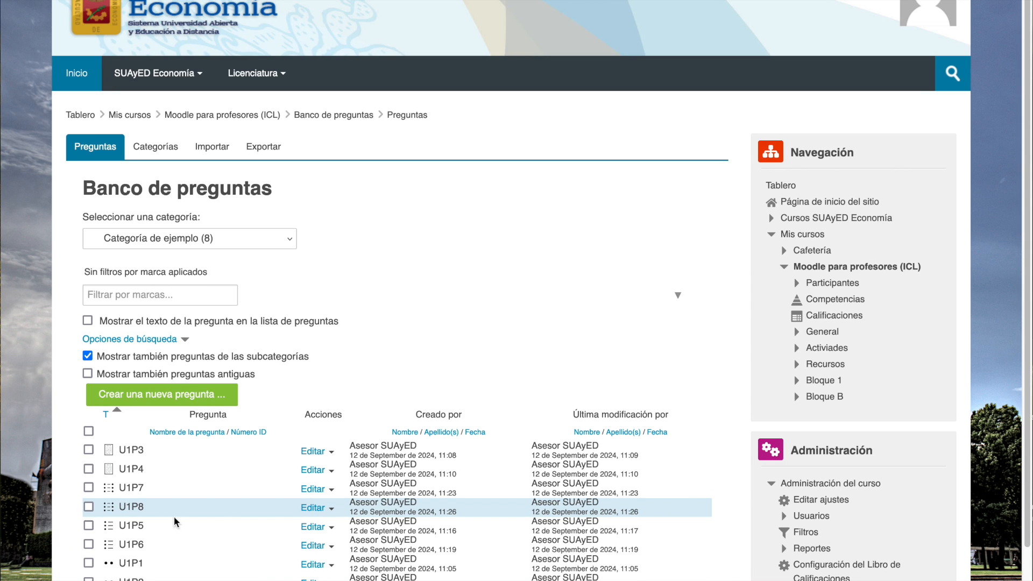
- Preview question U1P8, examine the answer choices for its first statement, and return to the question bank without answering
click(333, 511)
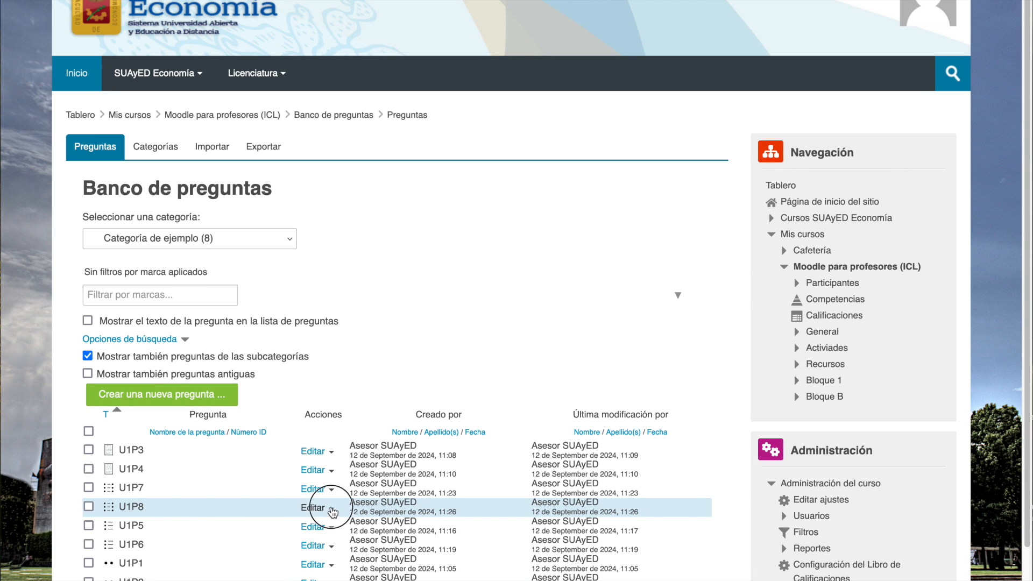
click(239, 575)
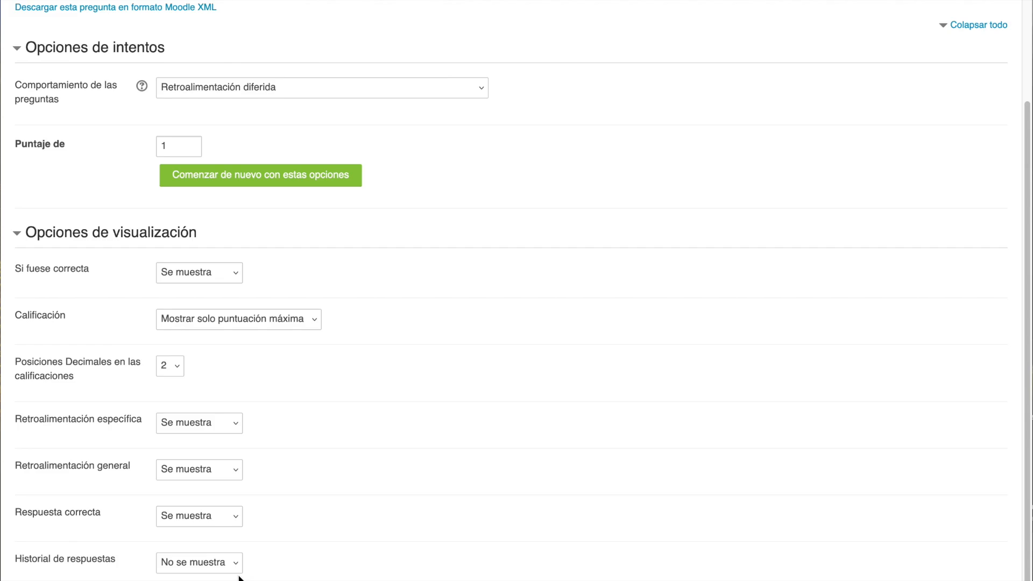
scroll(239, 575, up, 5)
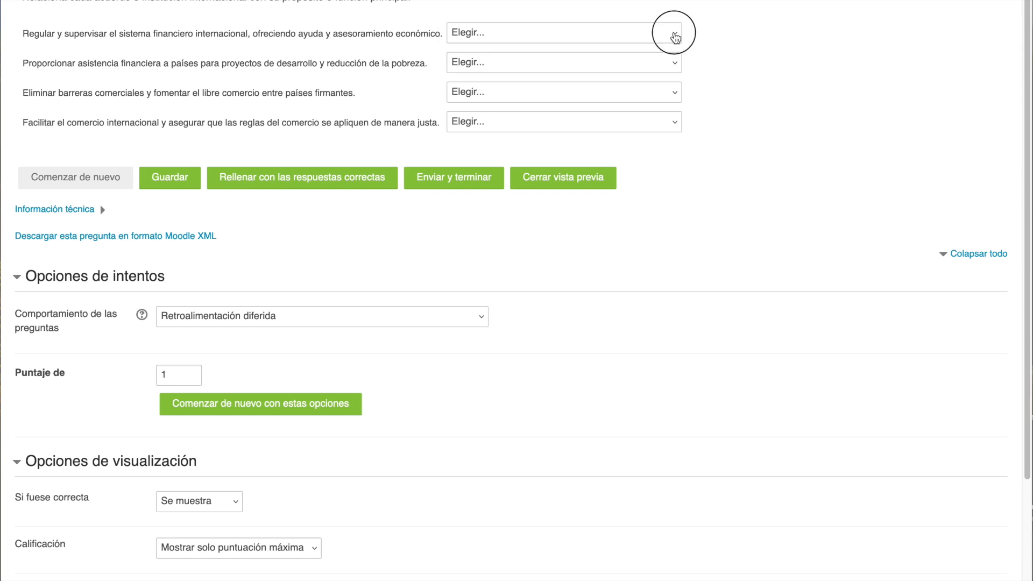
click(674, 34)
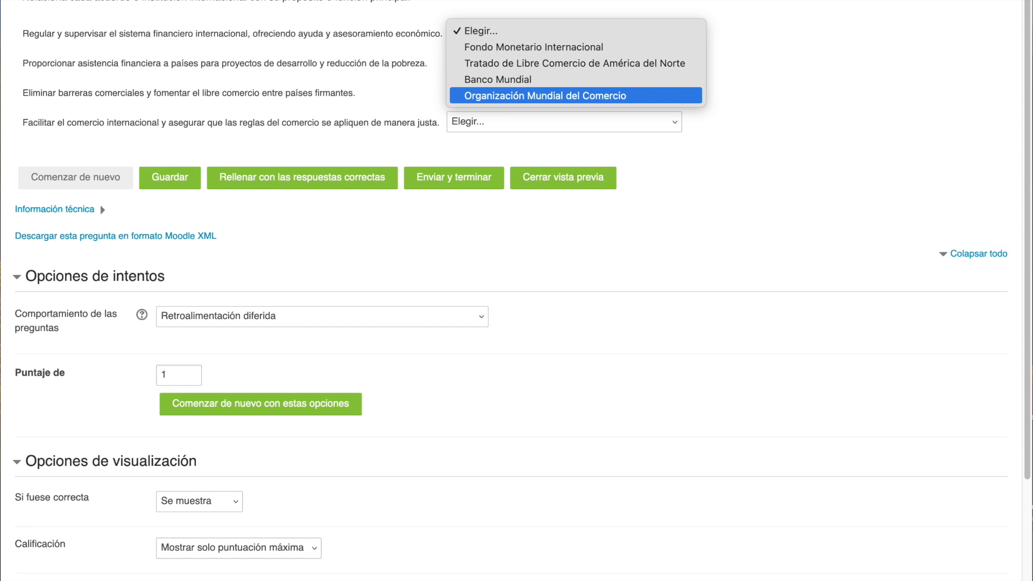
key(Escape)
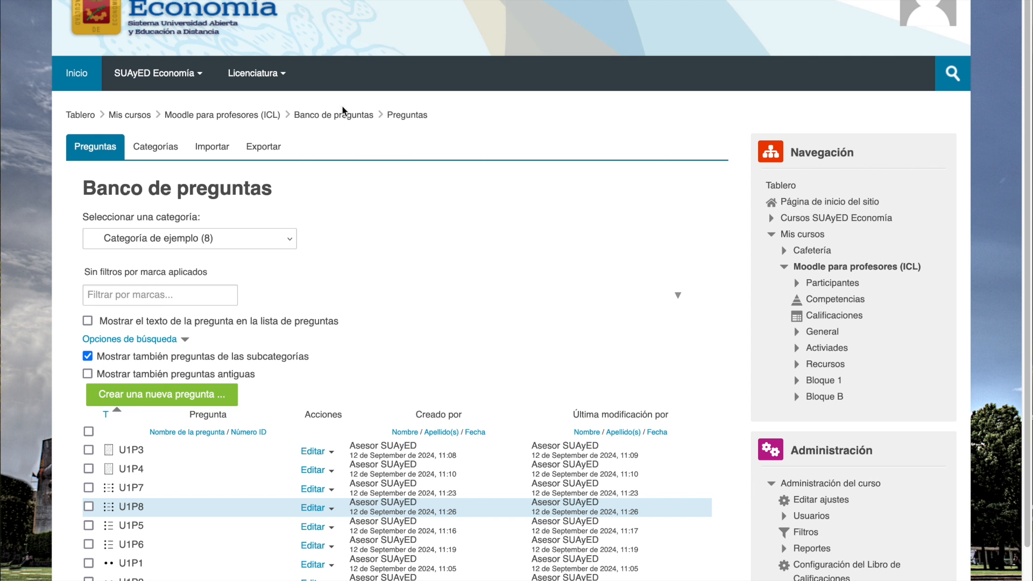